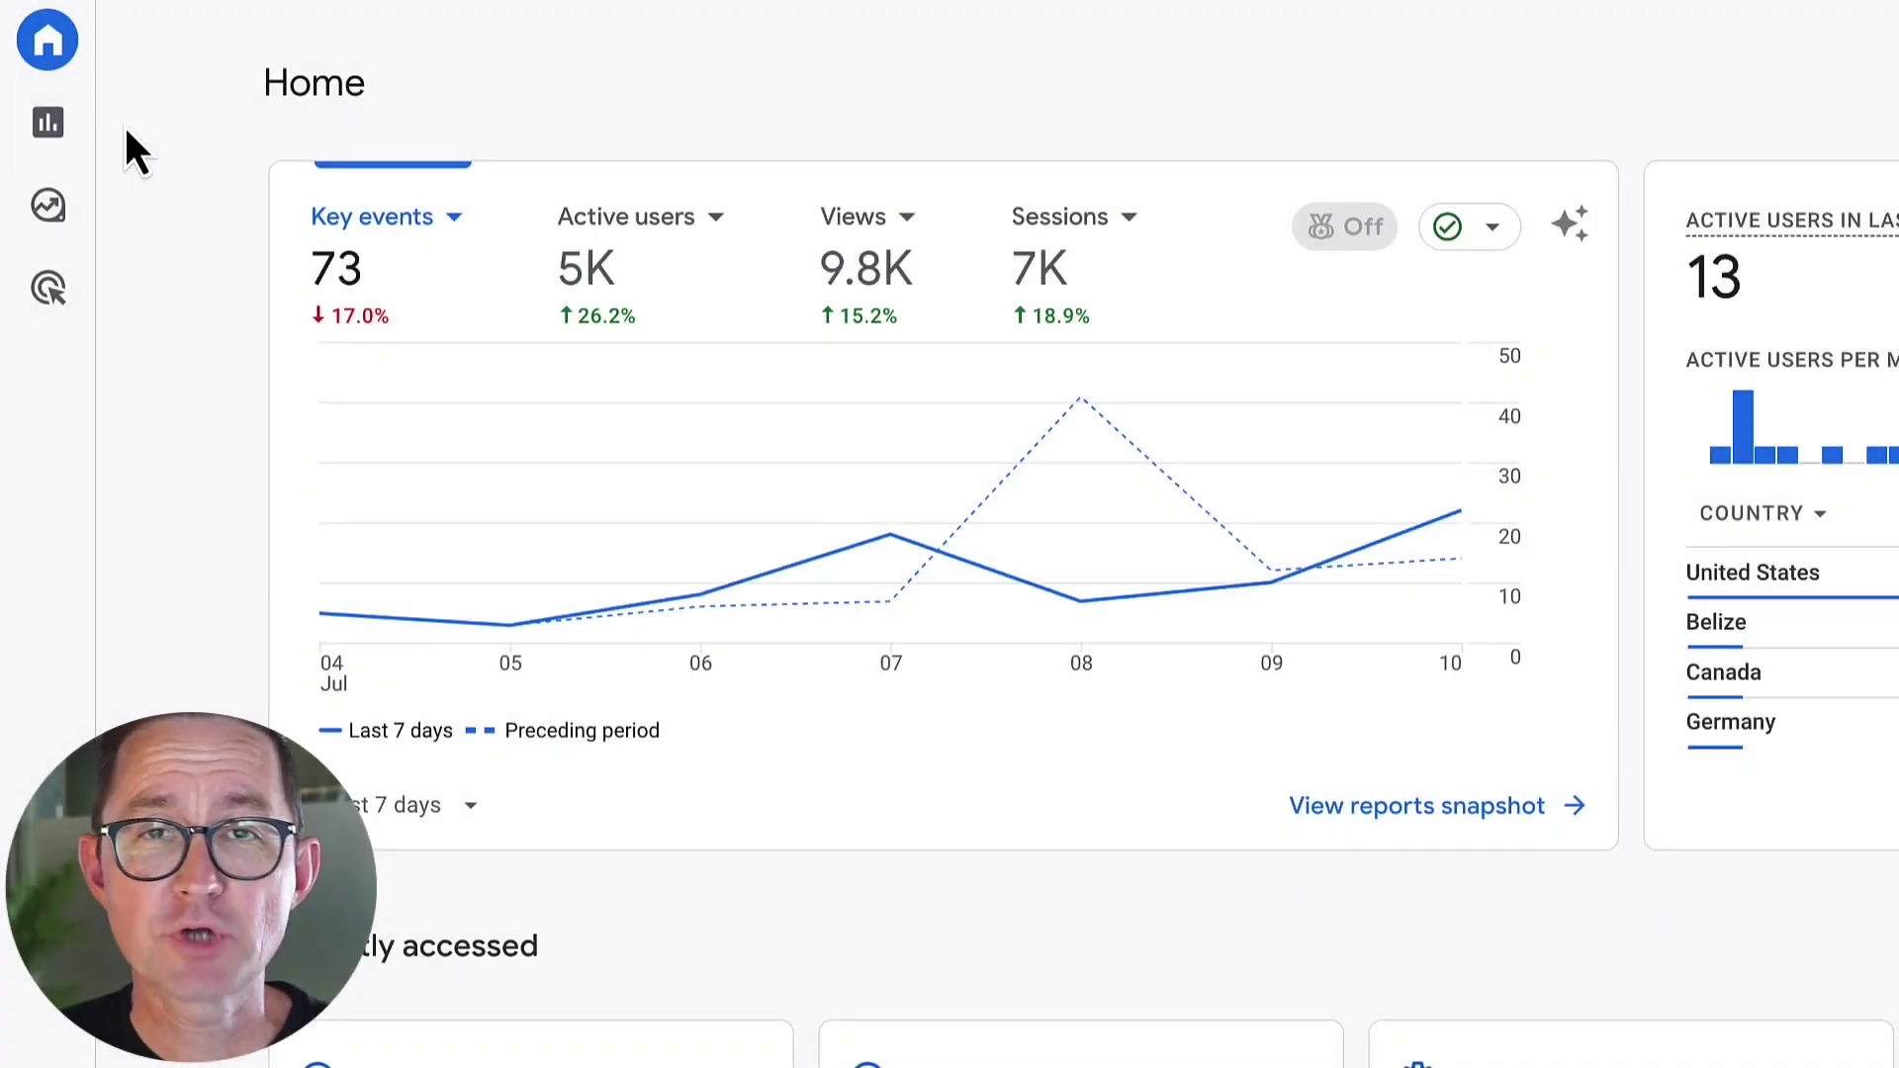
Step: Open the Traffic acquisition report among the Acquisition reports and go to its channel data table
{"action": "left_click", "coordinate": [46, 119]}
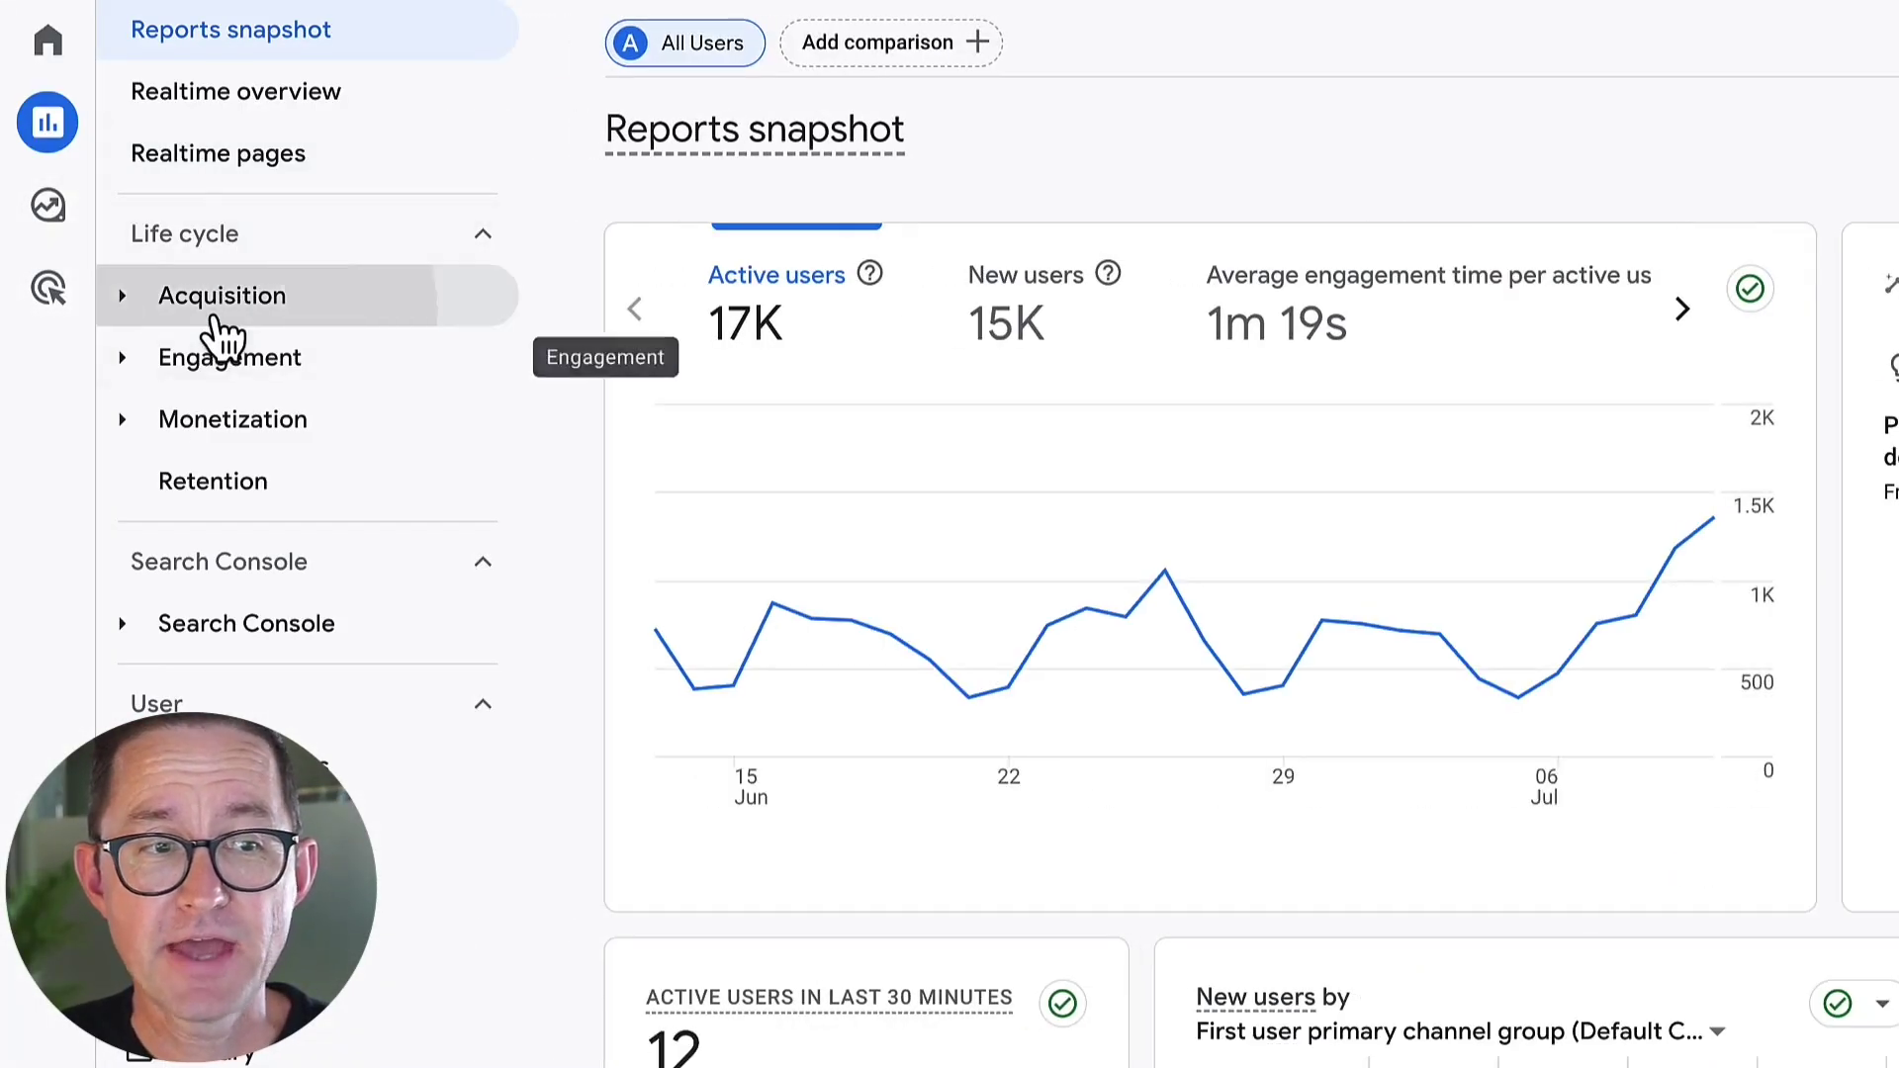
{"action": "left_click", "coordinate": [213, 315]}
{"action": "left_click", "coordinate": [265, 495]}
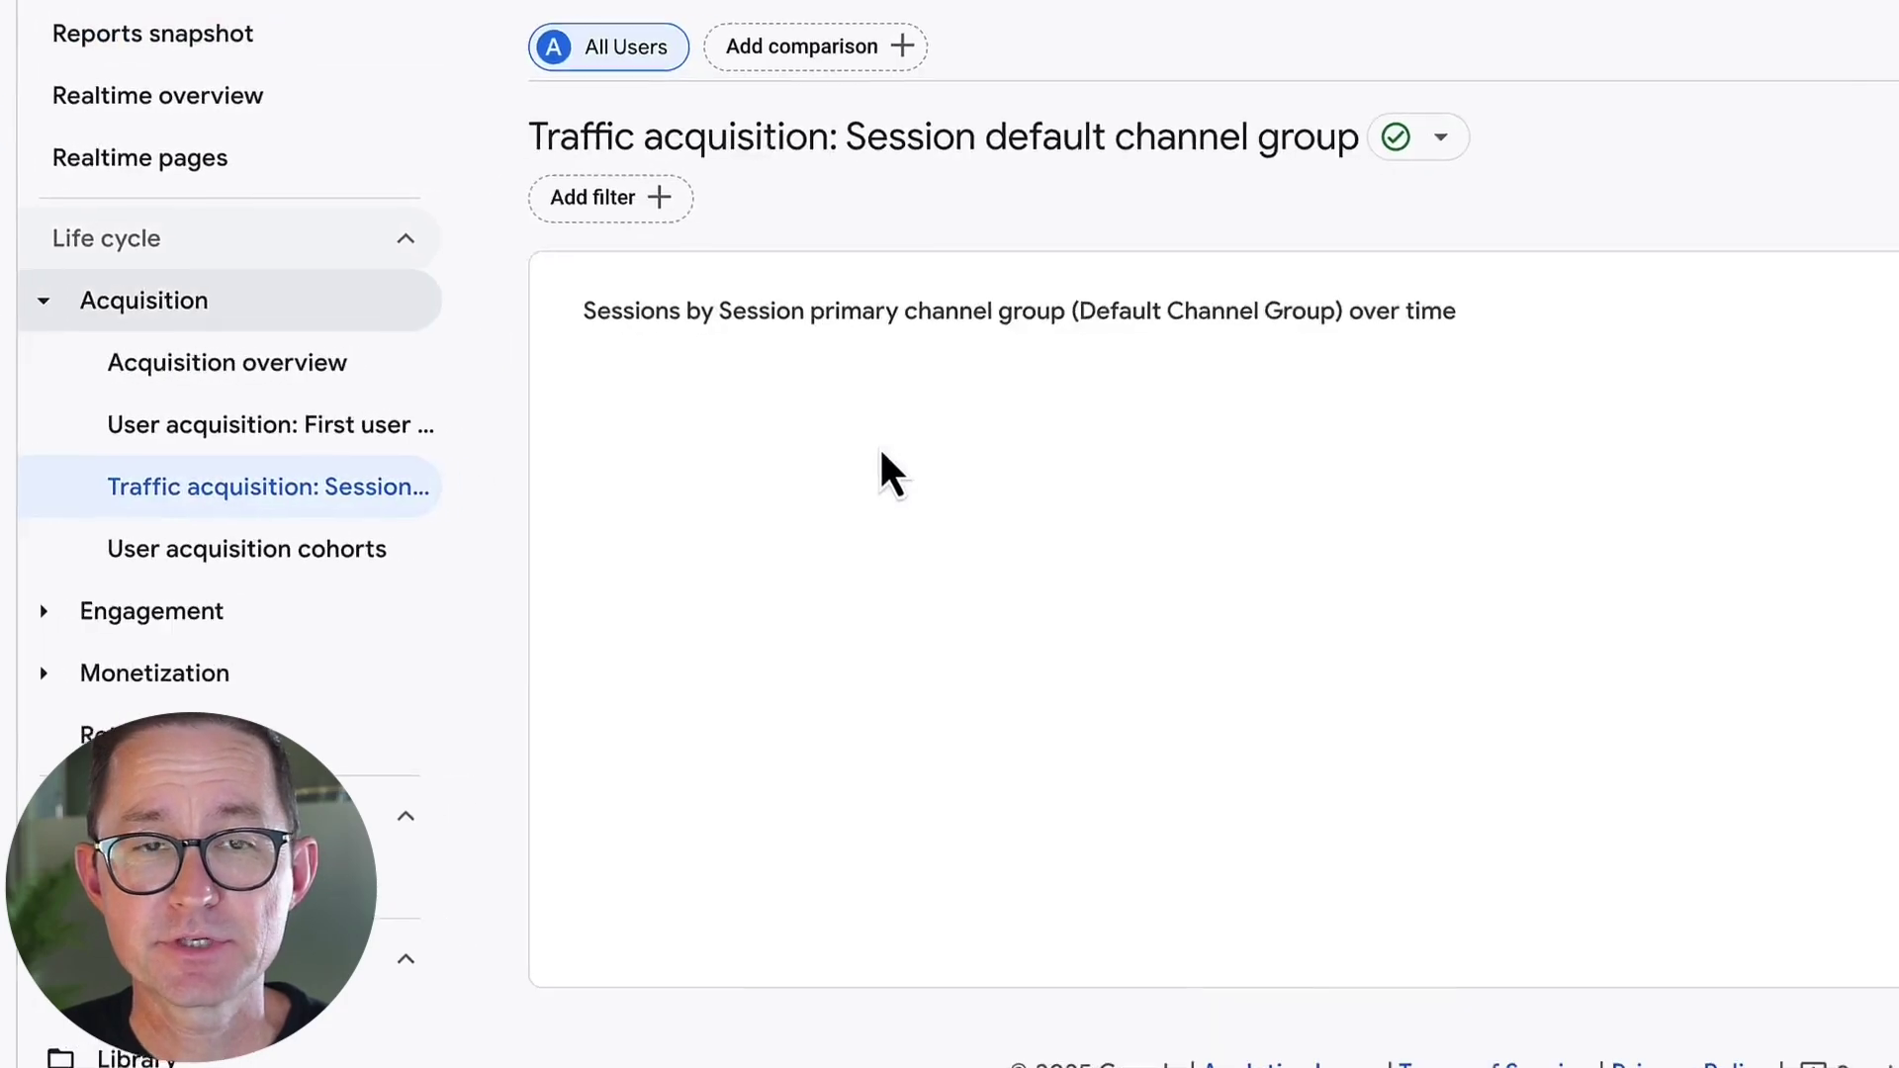
{"action": "scroll", "coordinate": [271, 698], "scroll_direction": "down", "scroll_amount": 8}
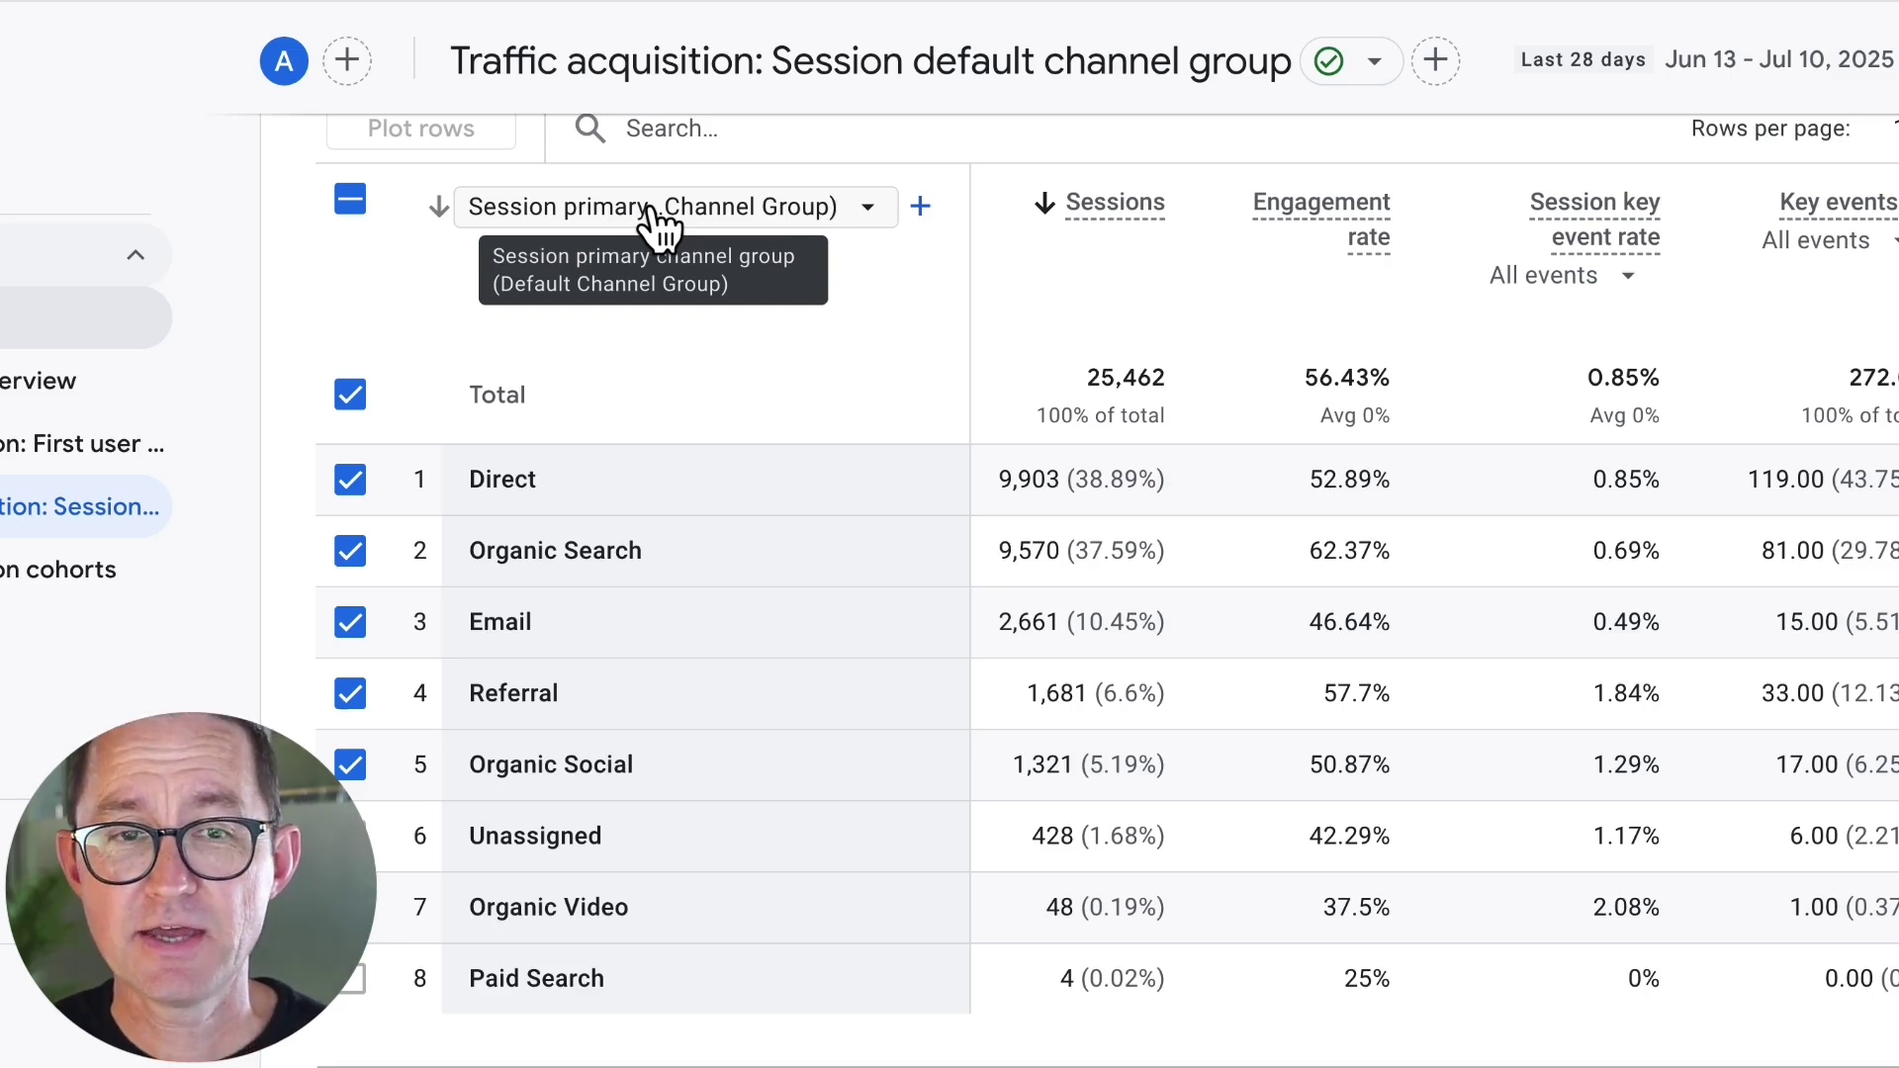
Step: Switch the traffic table's primary dimension to Session source / medium and search its rows for "chat"
{"action": "left_click", "coordinate": [653, 207]}
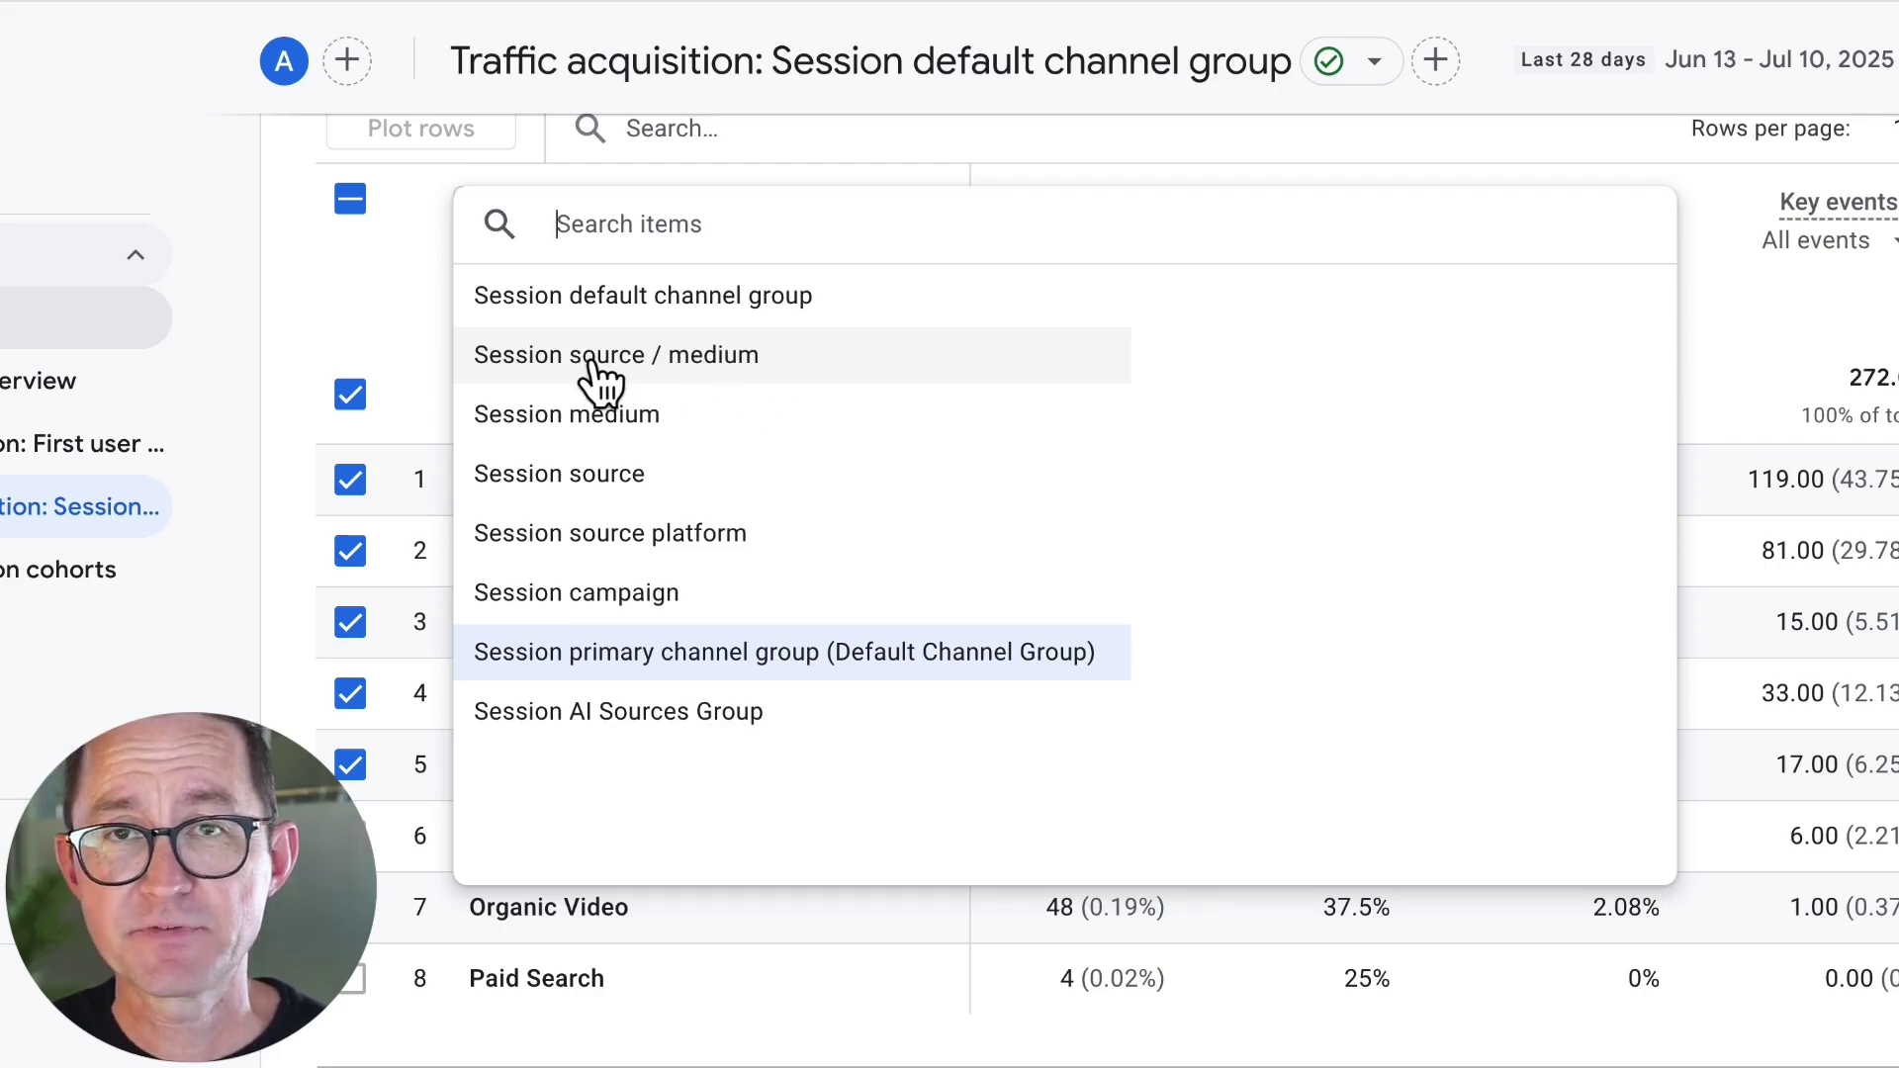
{"action": "left_click", "coordinate": [704, 362]}
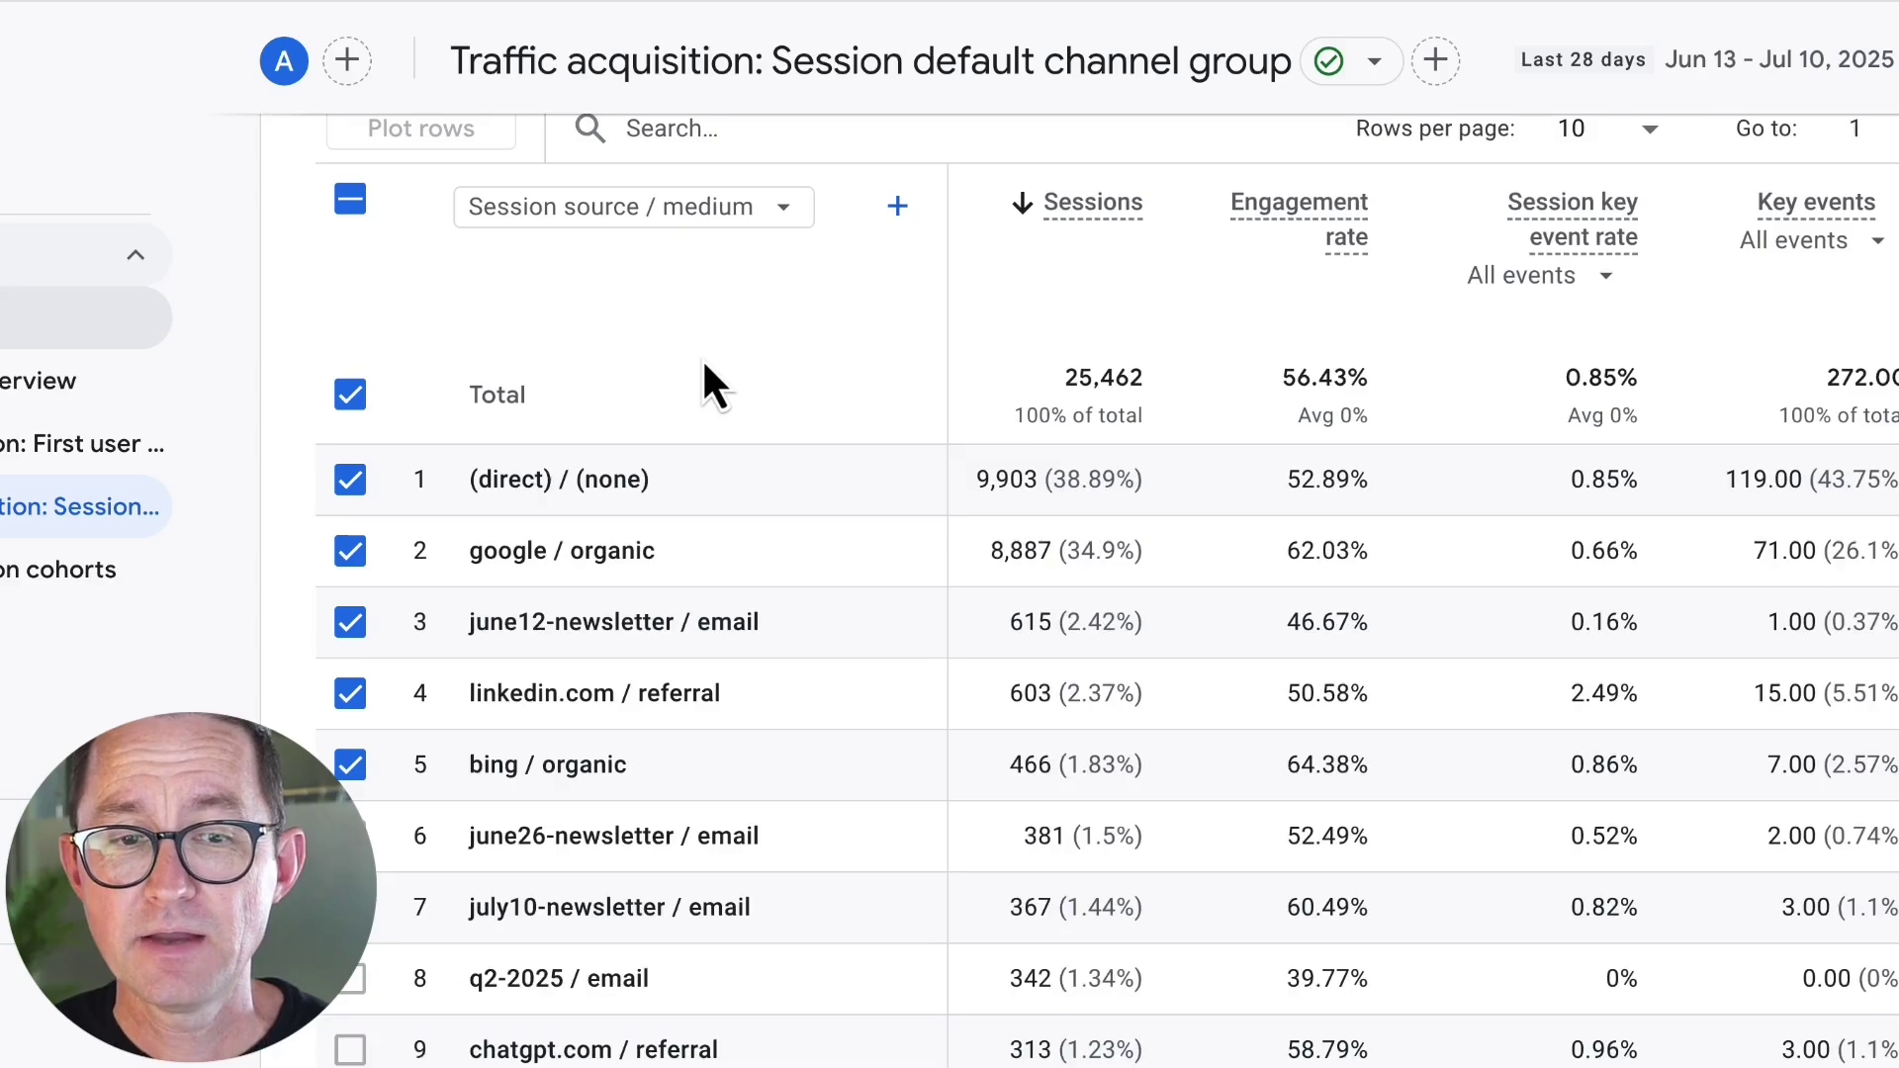
{"action": "scroll", "coordinate": [703, 364], "scroll_direction": "up", "scroll_amount": 2}
{"action": "left_click", "coordinate": [690, 339]}
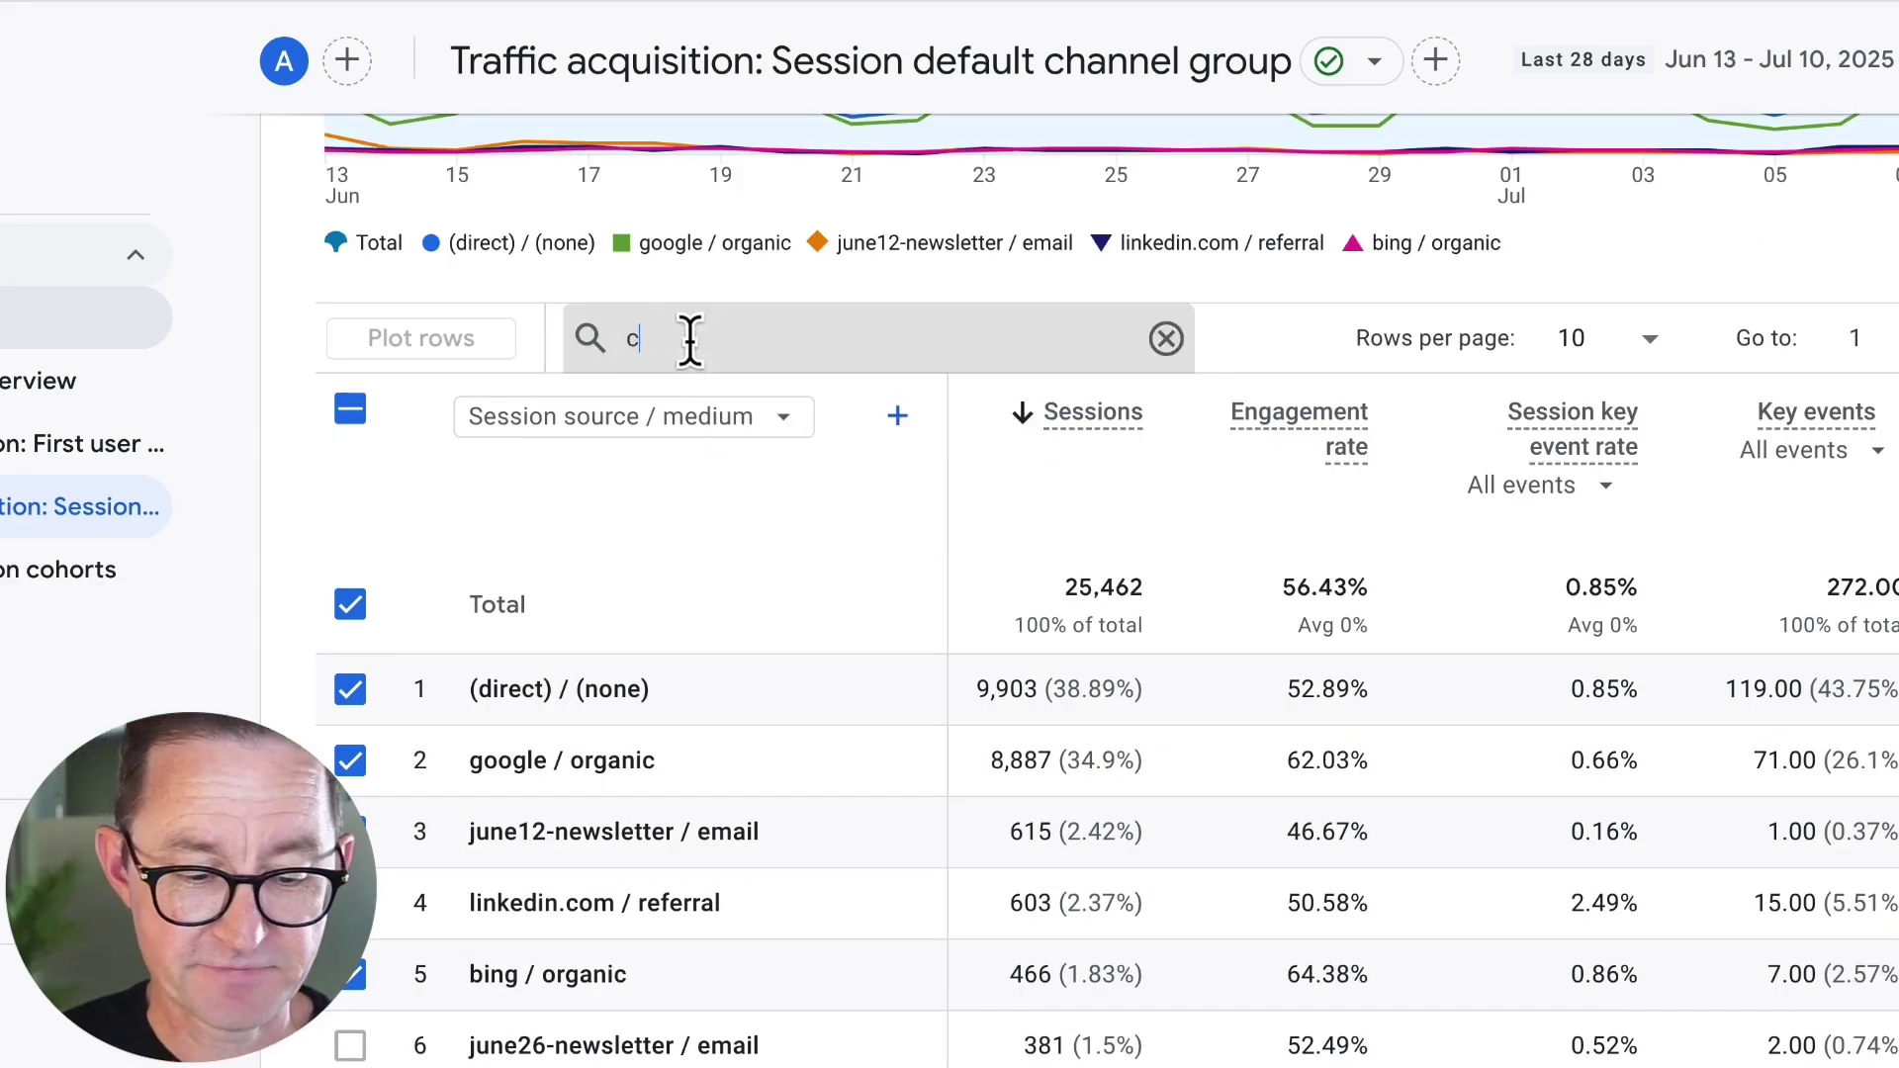
{"action": "key", "text": "Return"}
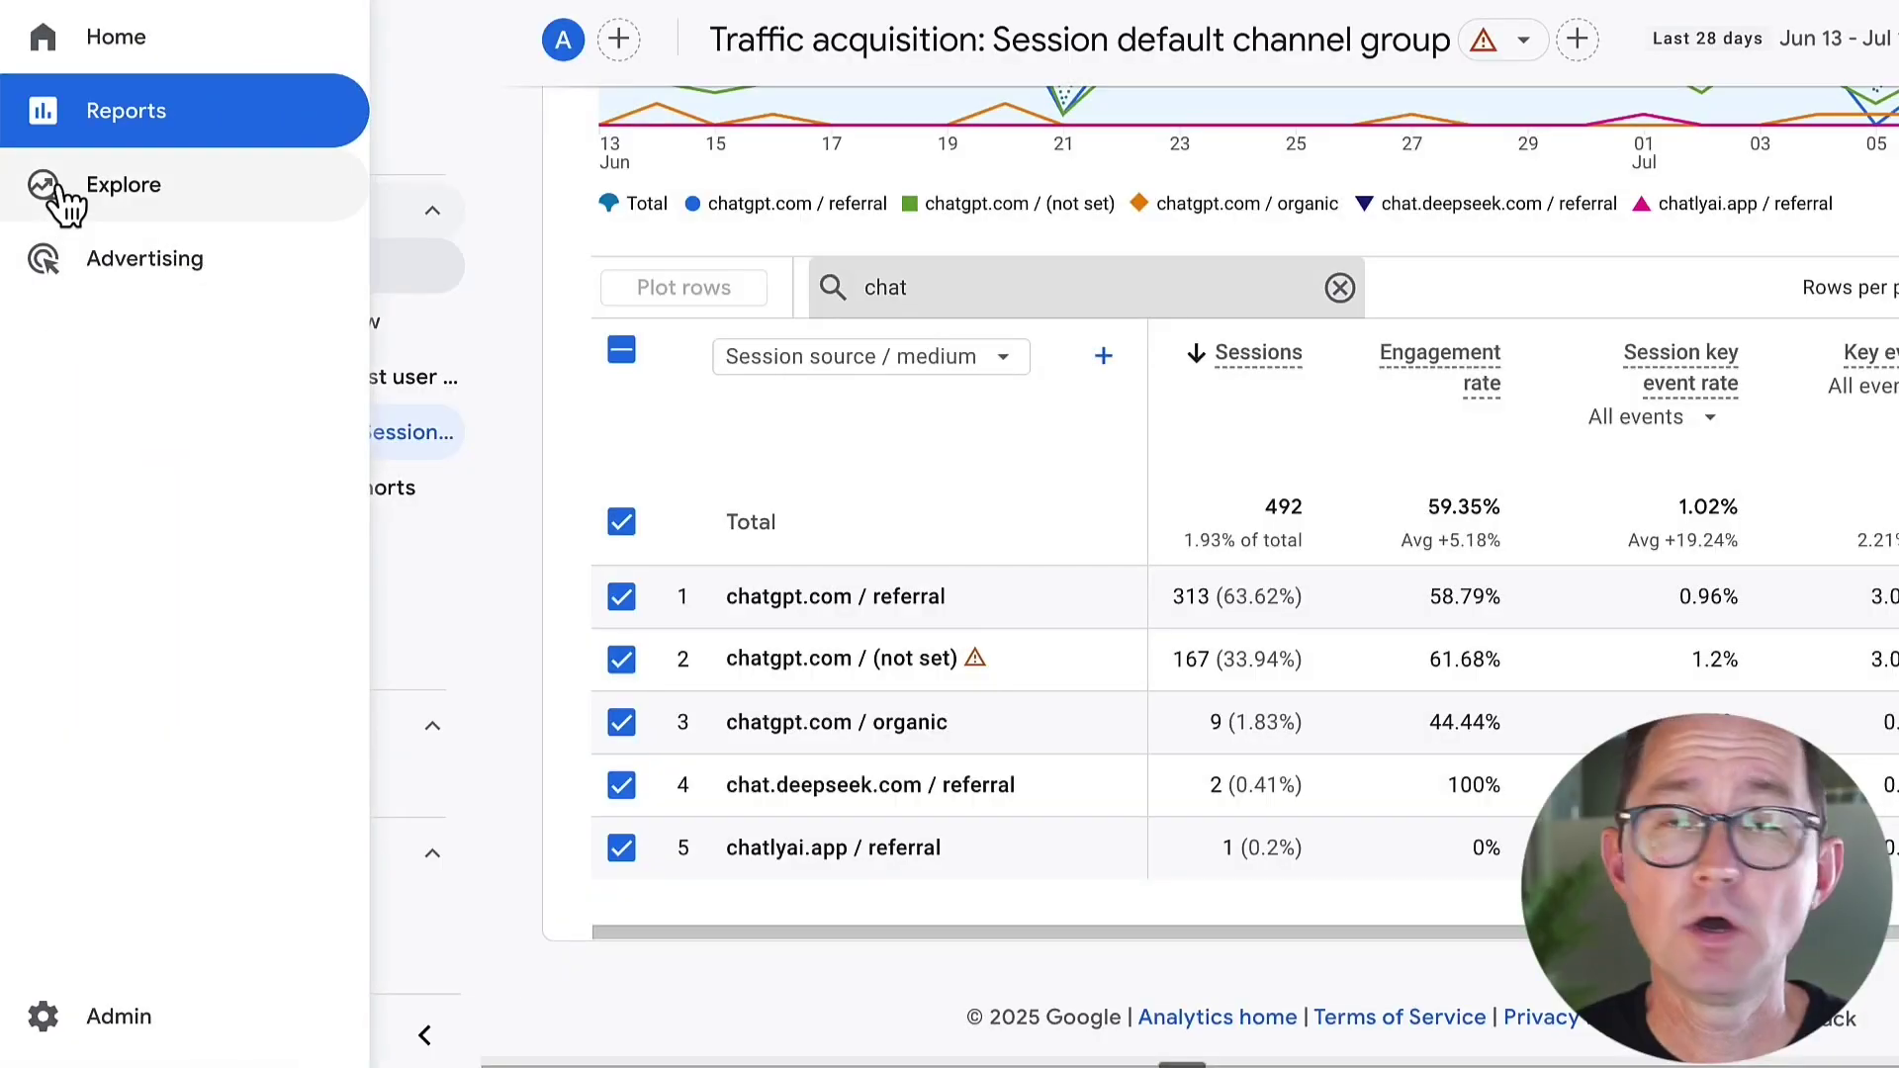
Step: Create a blank exploration and name it "Traffic from AI Sources v2"
{"action": "left_click", "coordinate": [61, 204]}
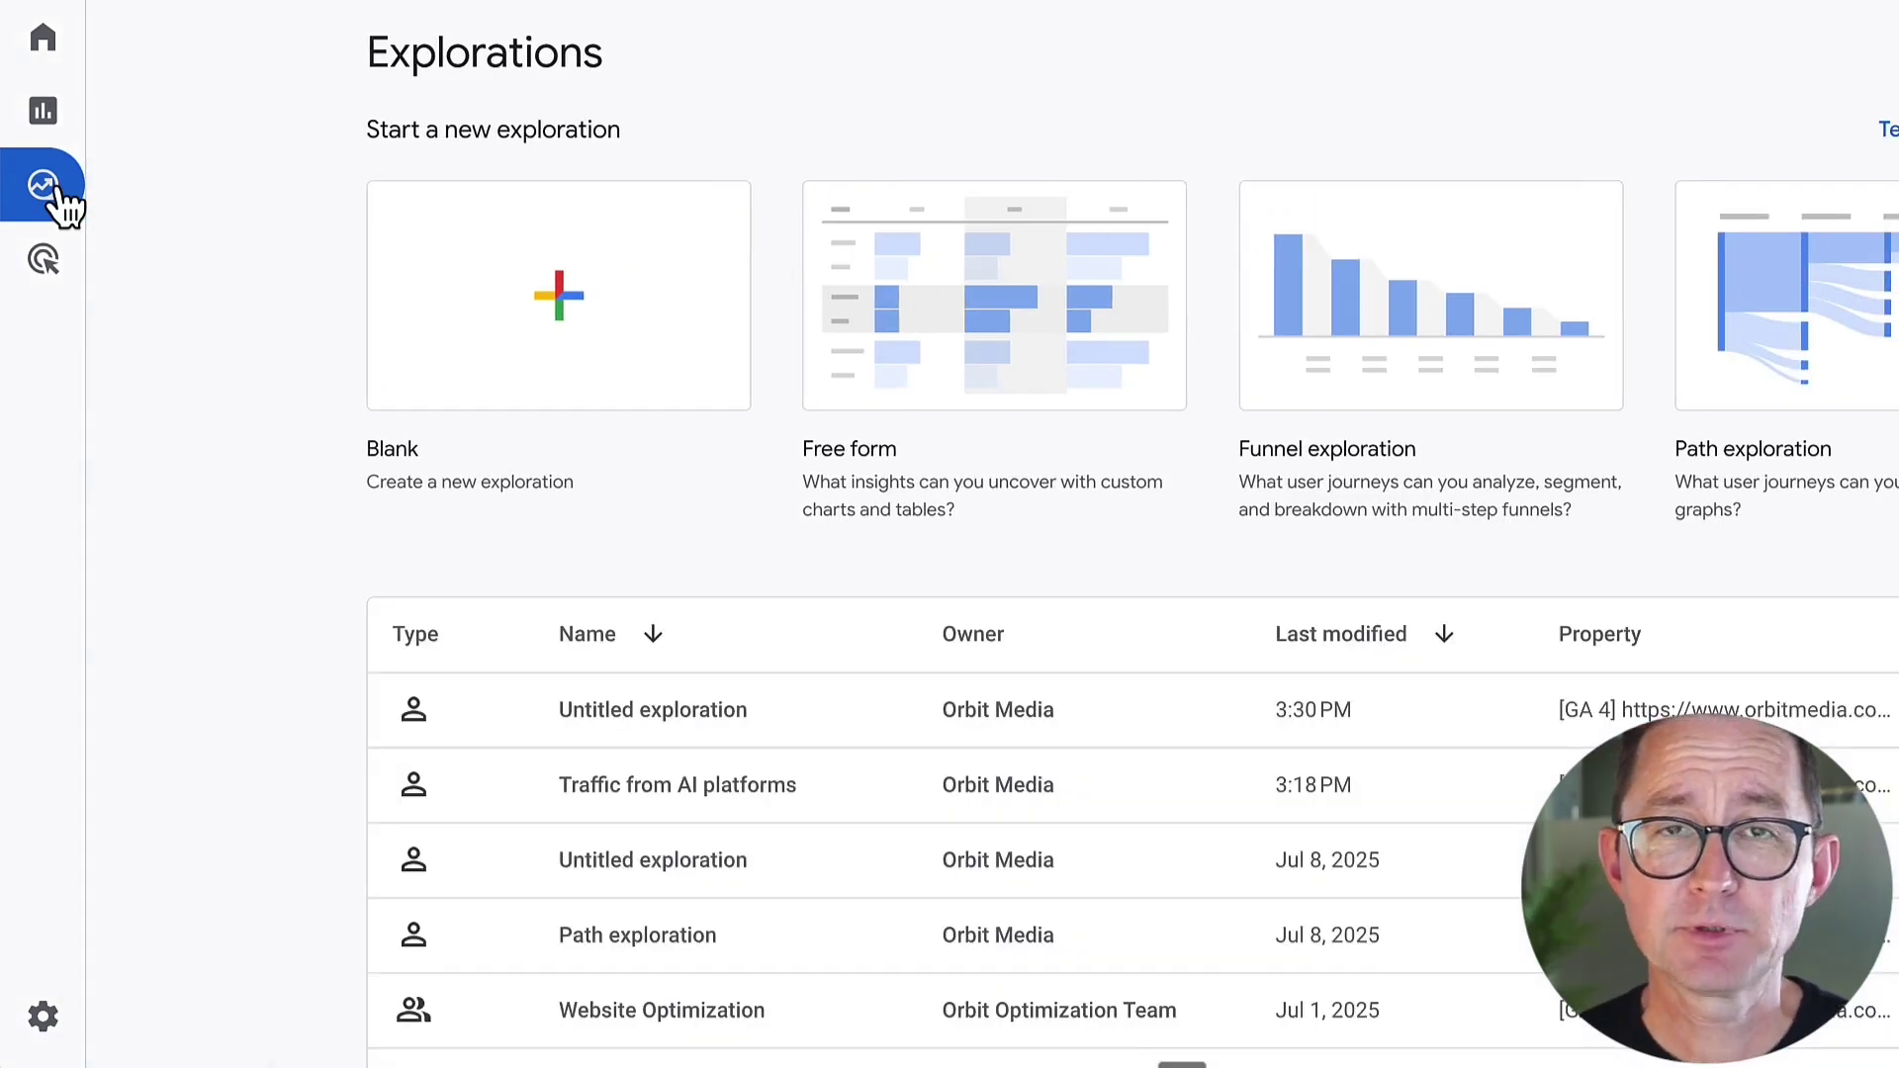
{"action": "left_click", "coordinate": [603, 318]}
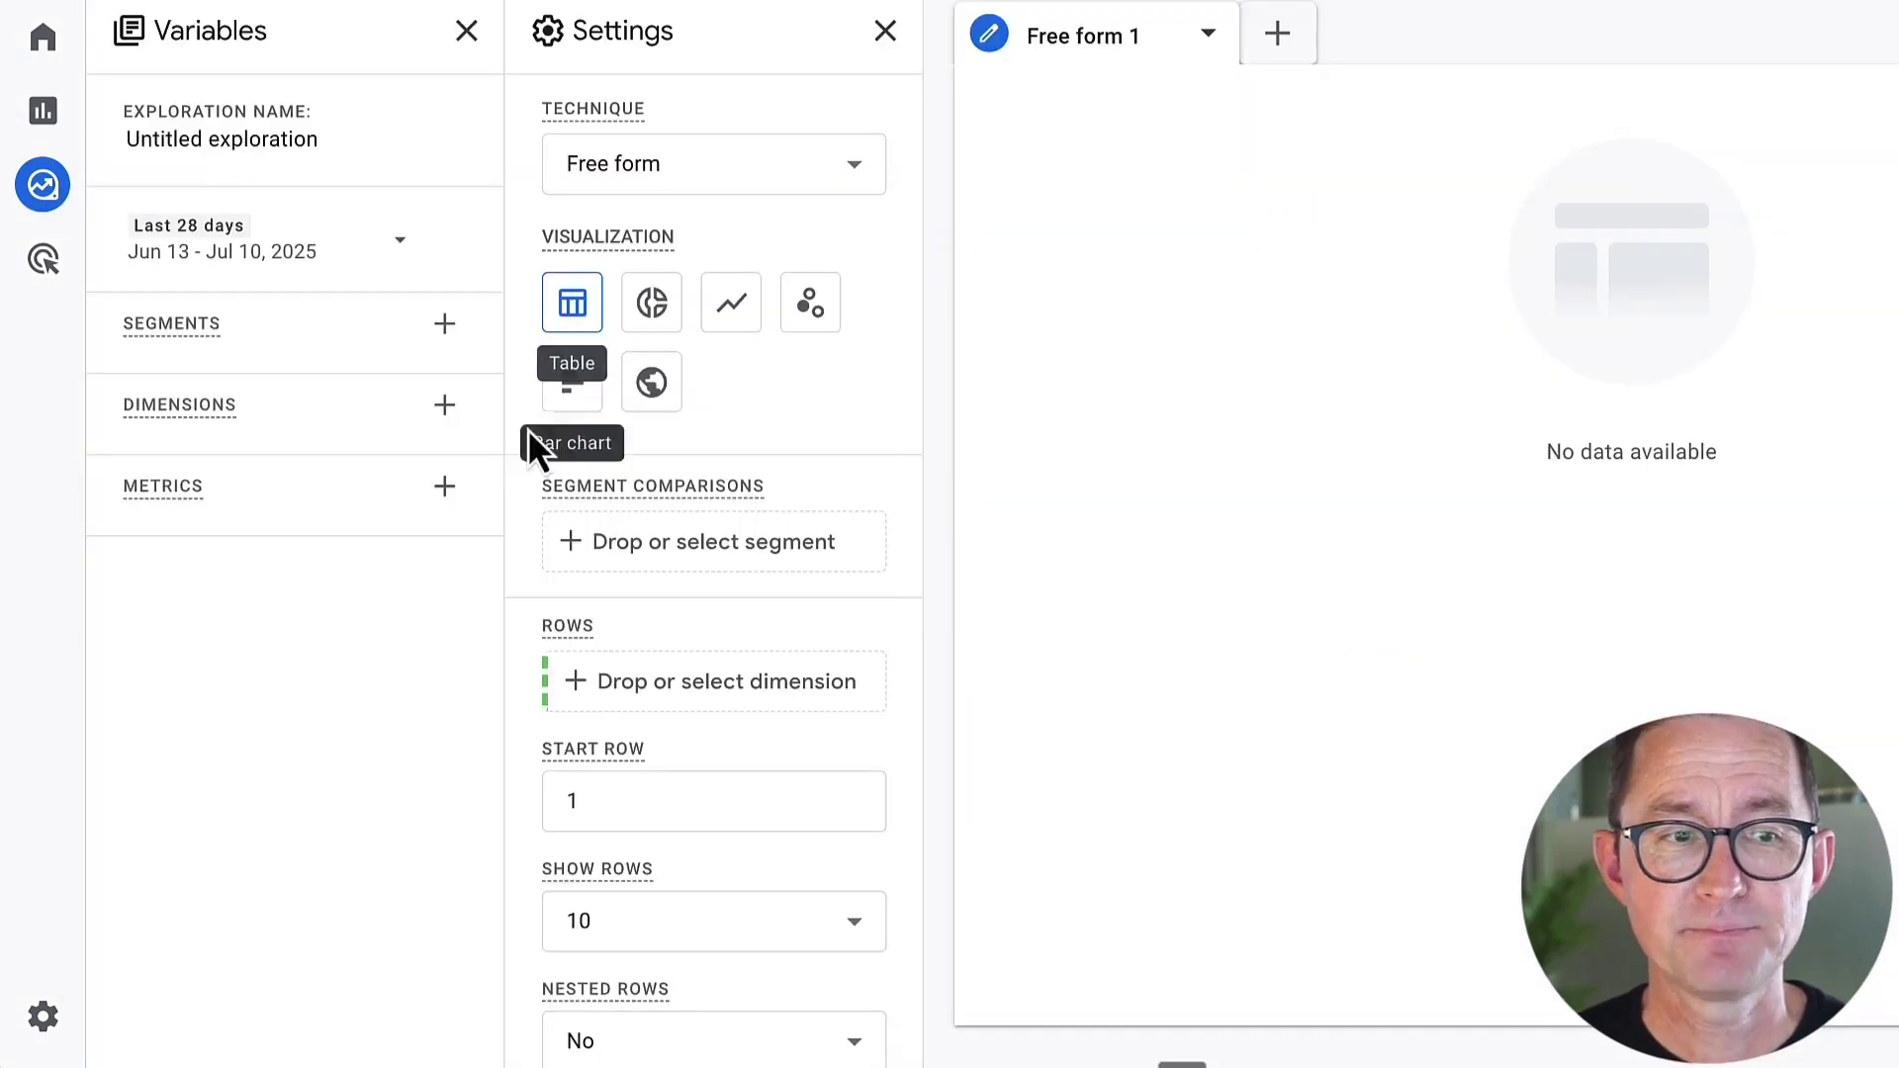
{"action": "key", "text": "ctrl+plus"}
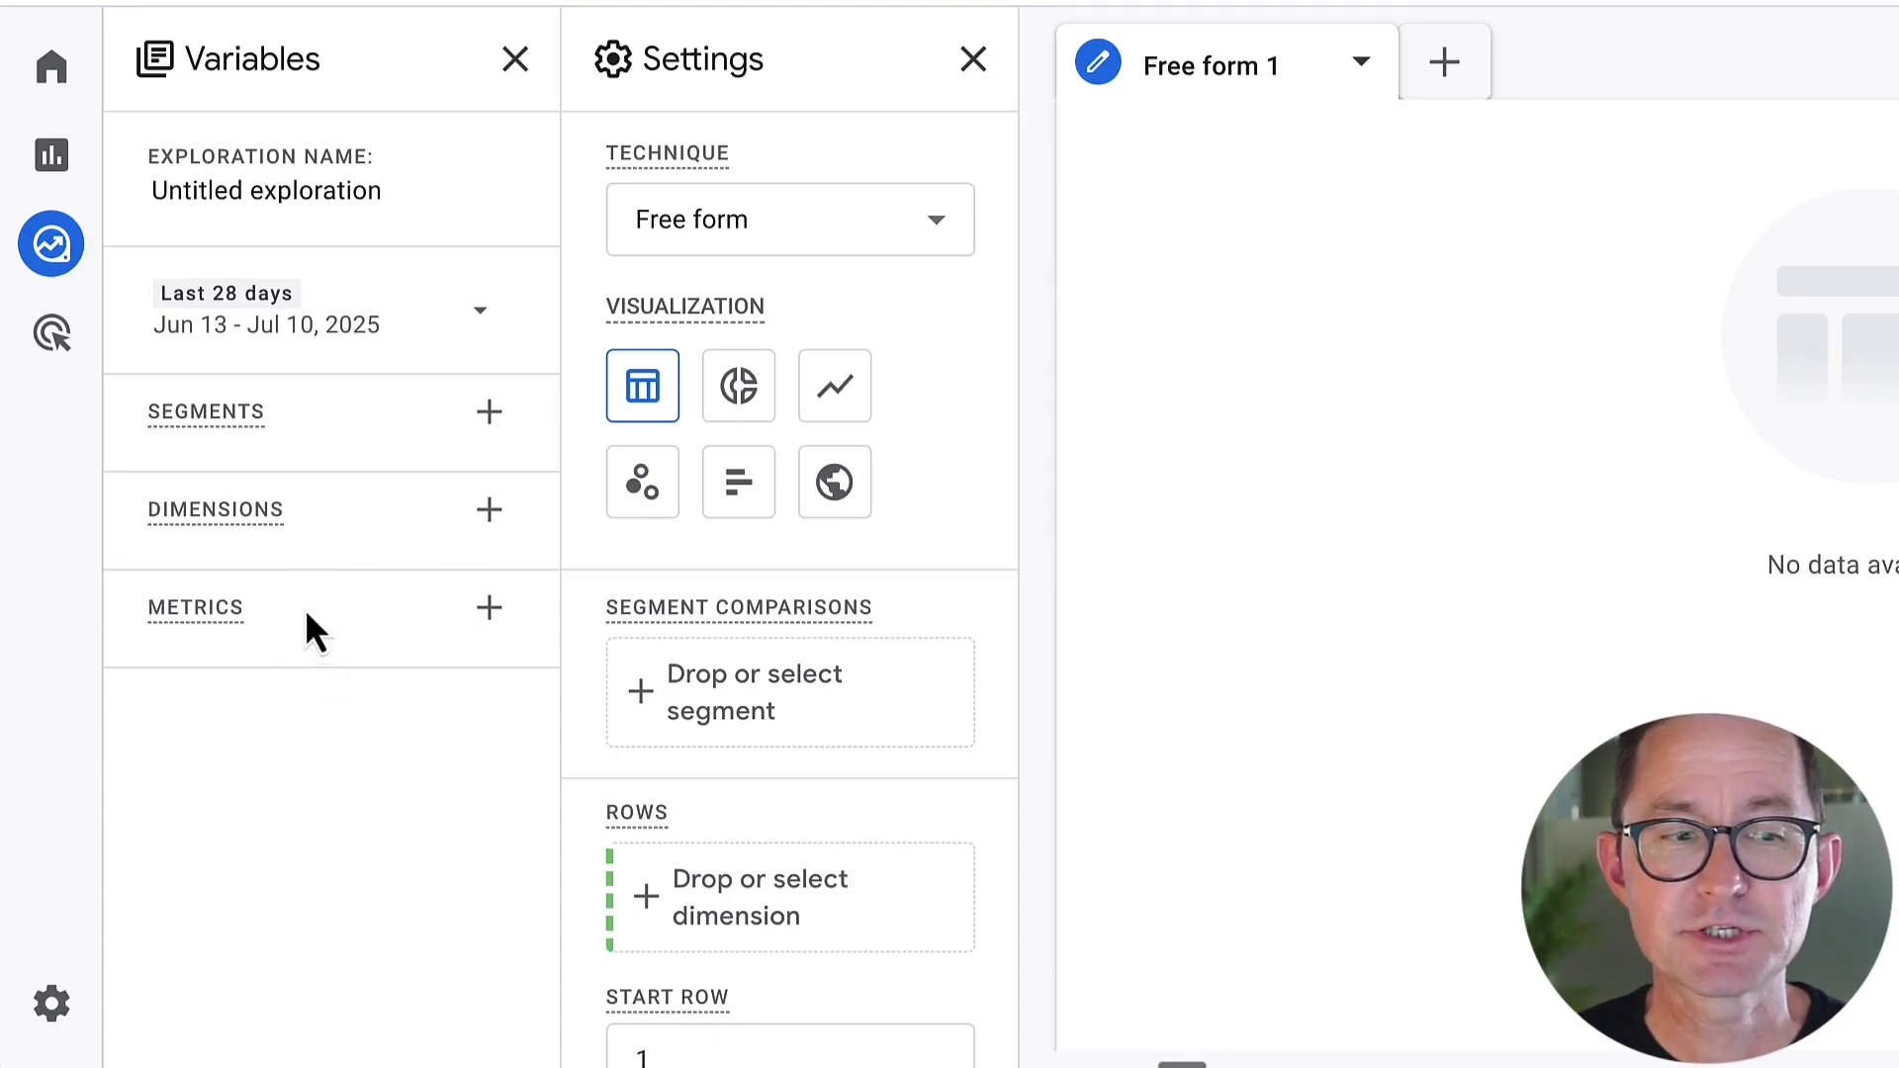
{"action": "triple_click", "coordinate": [267, 188]}
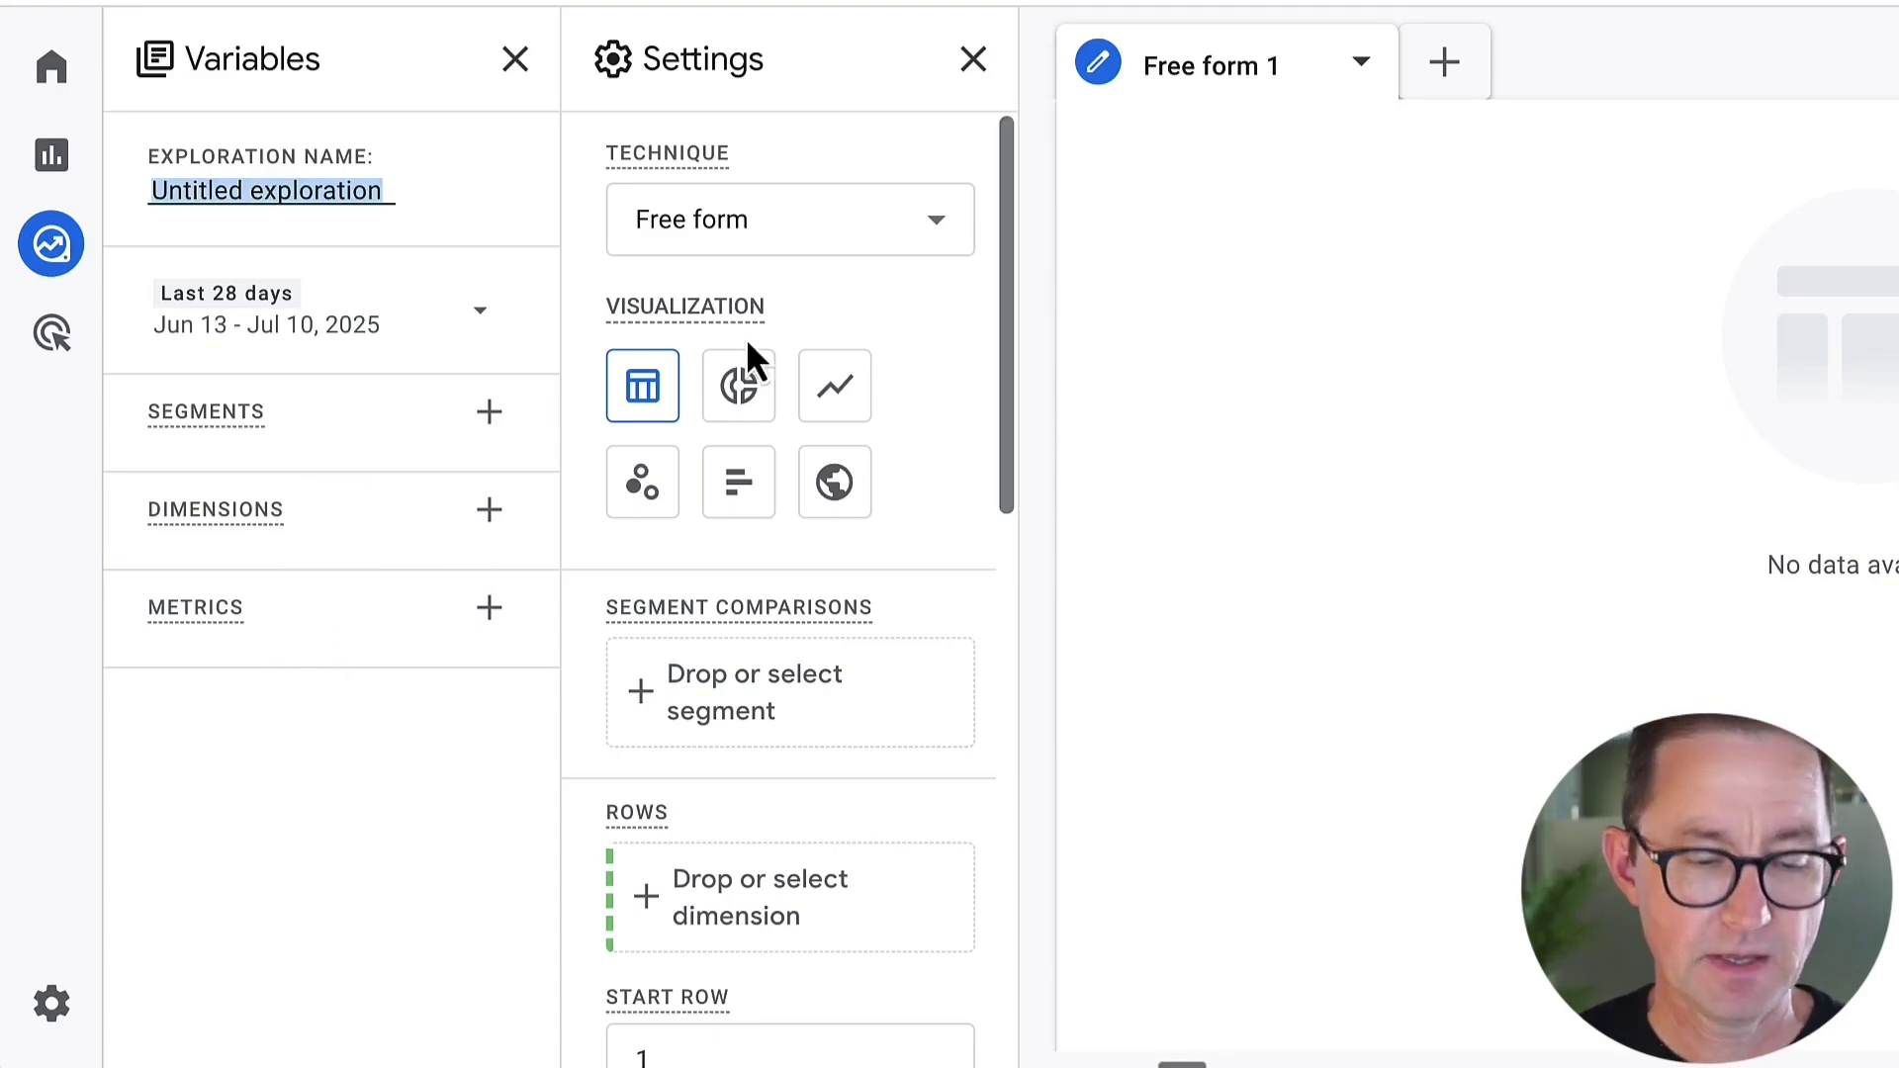
{"action": "type", "text": "Traffic from AI Sources v2"}
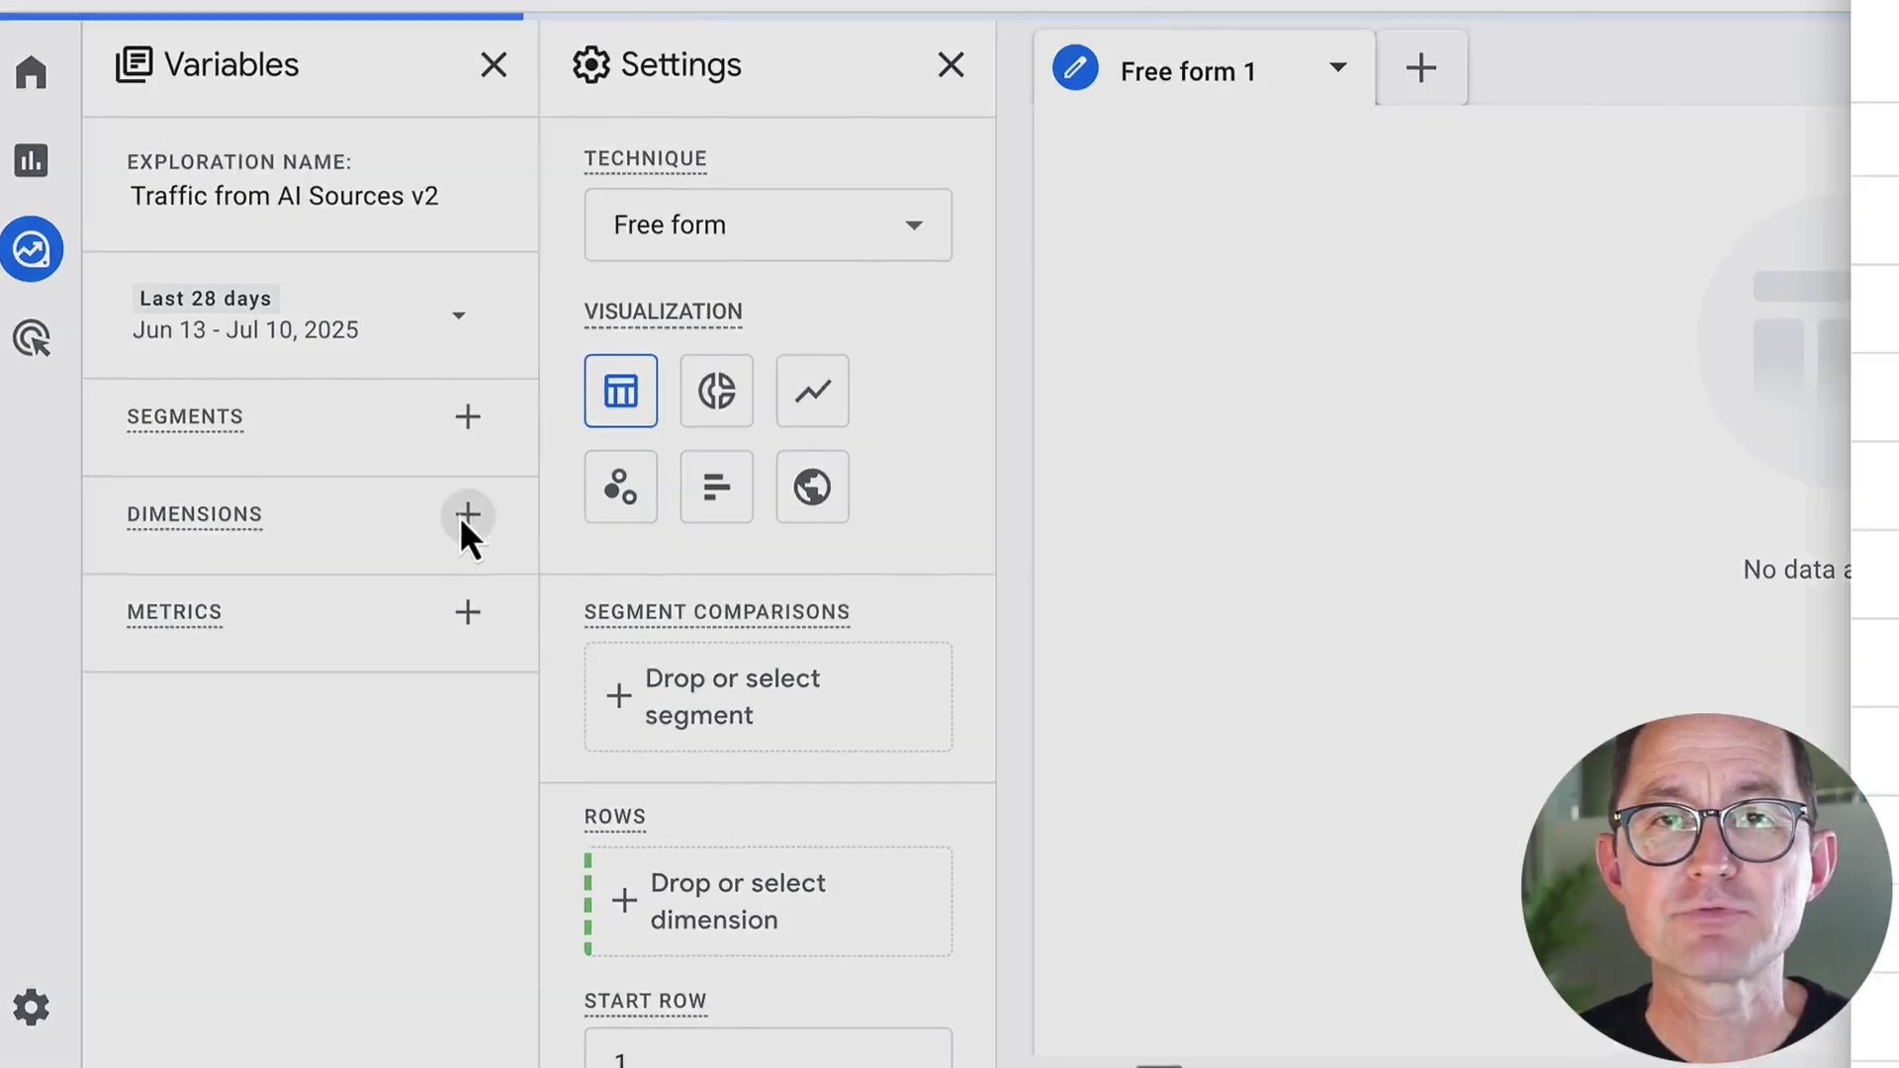
Step: Find the predefined Page referrer dimension under Page / screen by searching "referr" and add it to the exploration's variables
{"action": "left_click", "coordinate": [488, 512]}
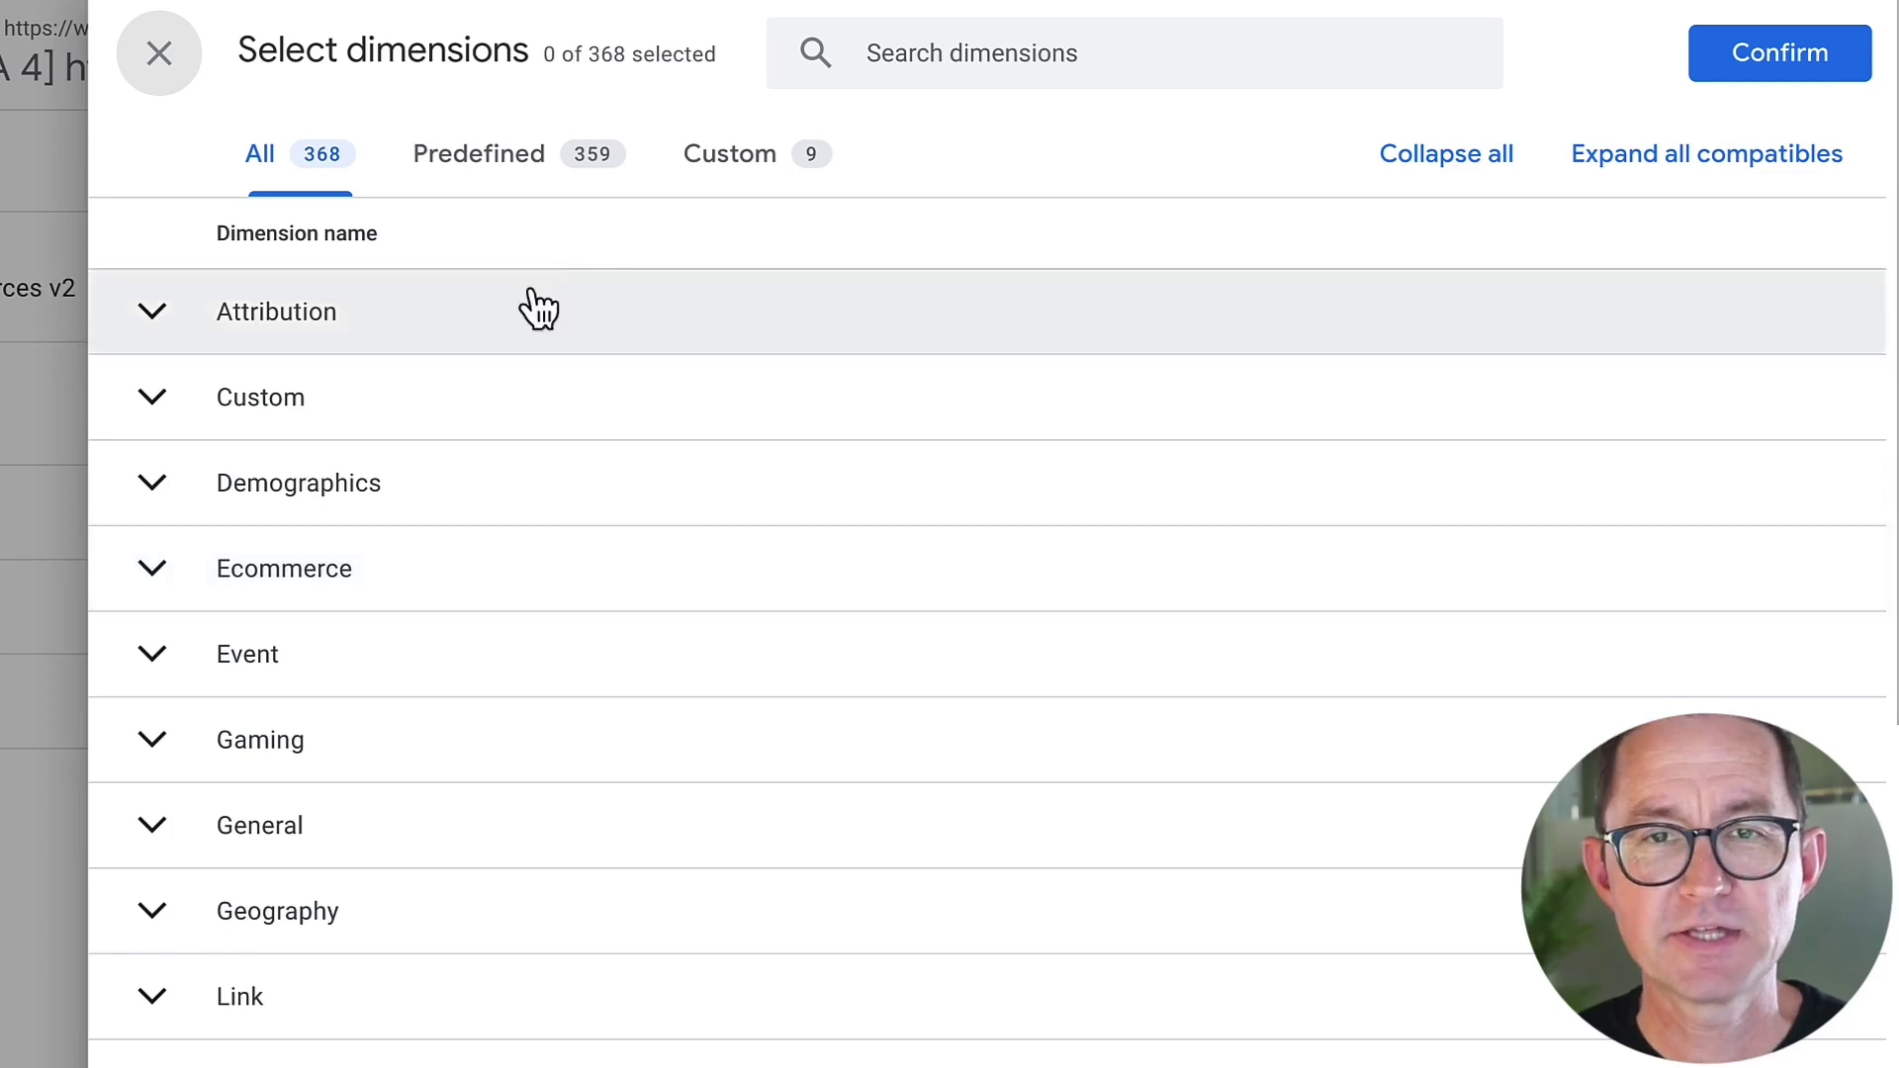
{"action": "left_click", "coordinate": [920, 56]}
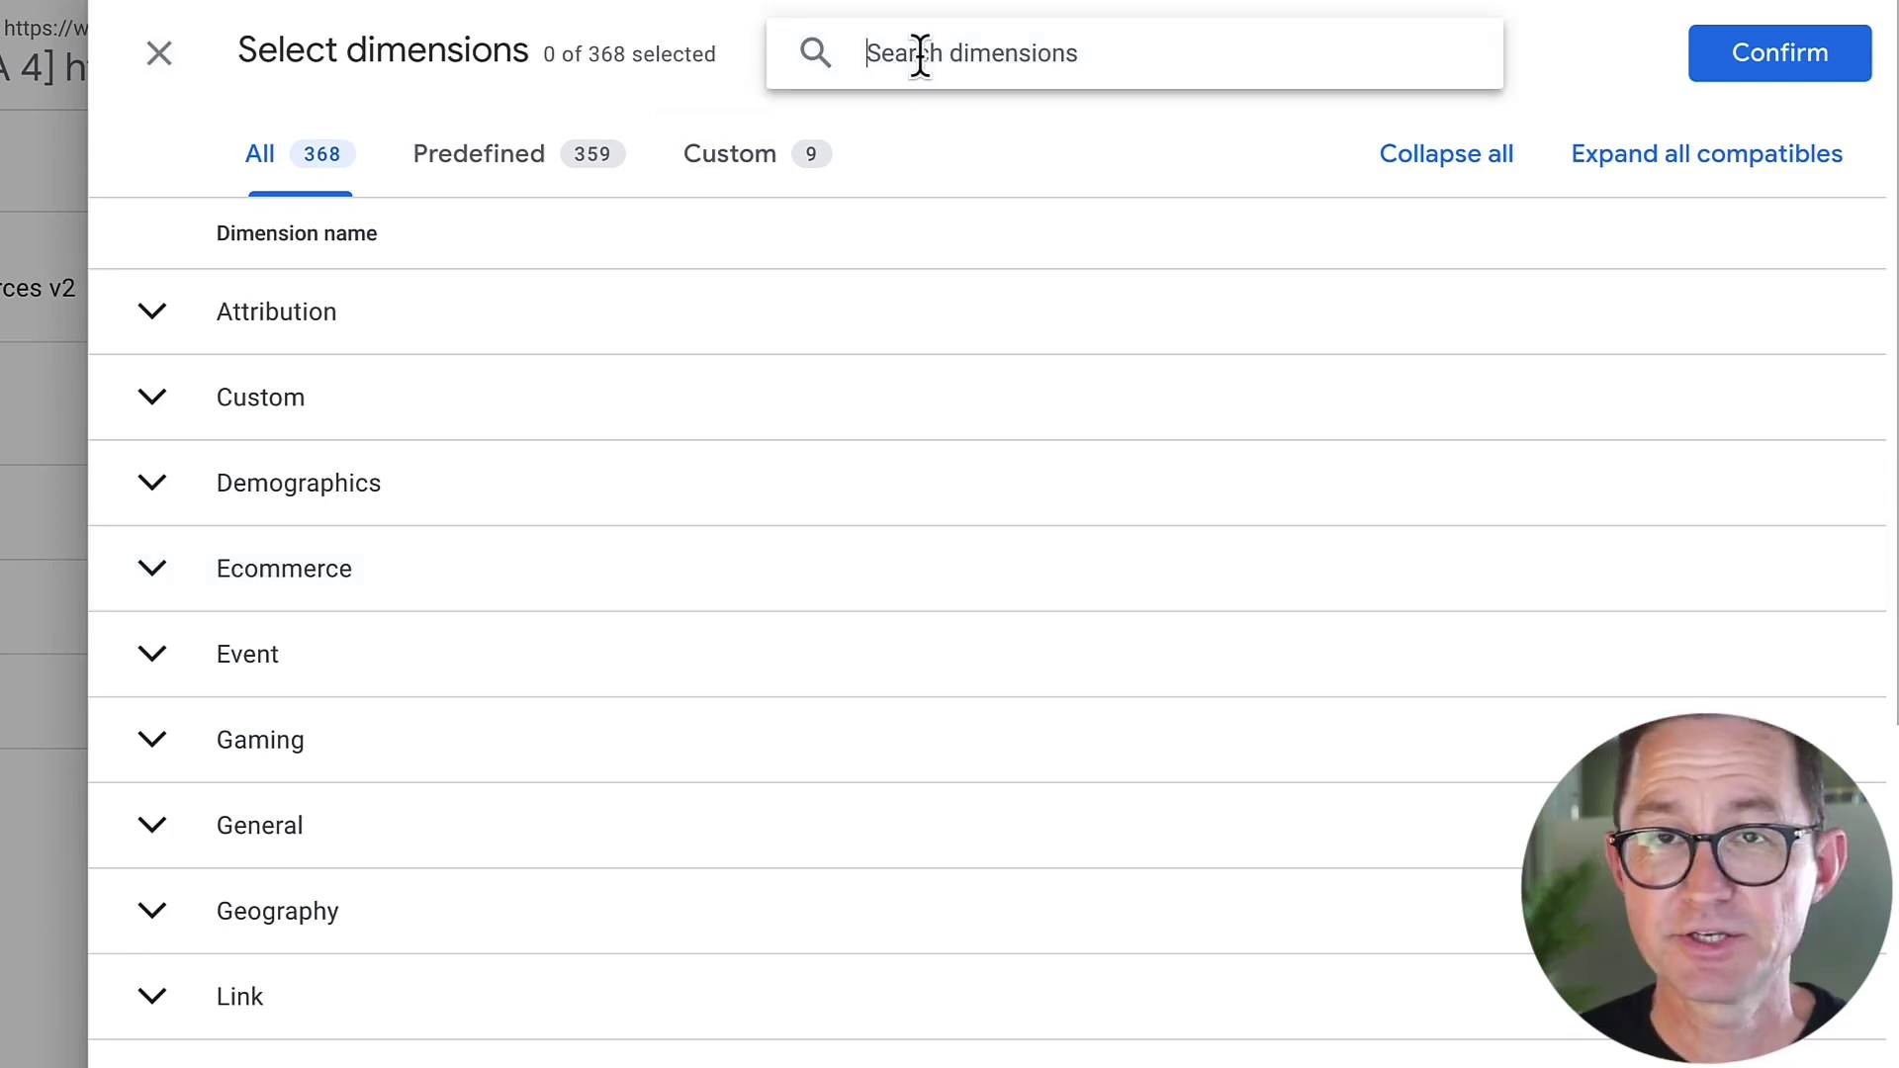
{"action": "type", "text": "refer"}
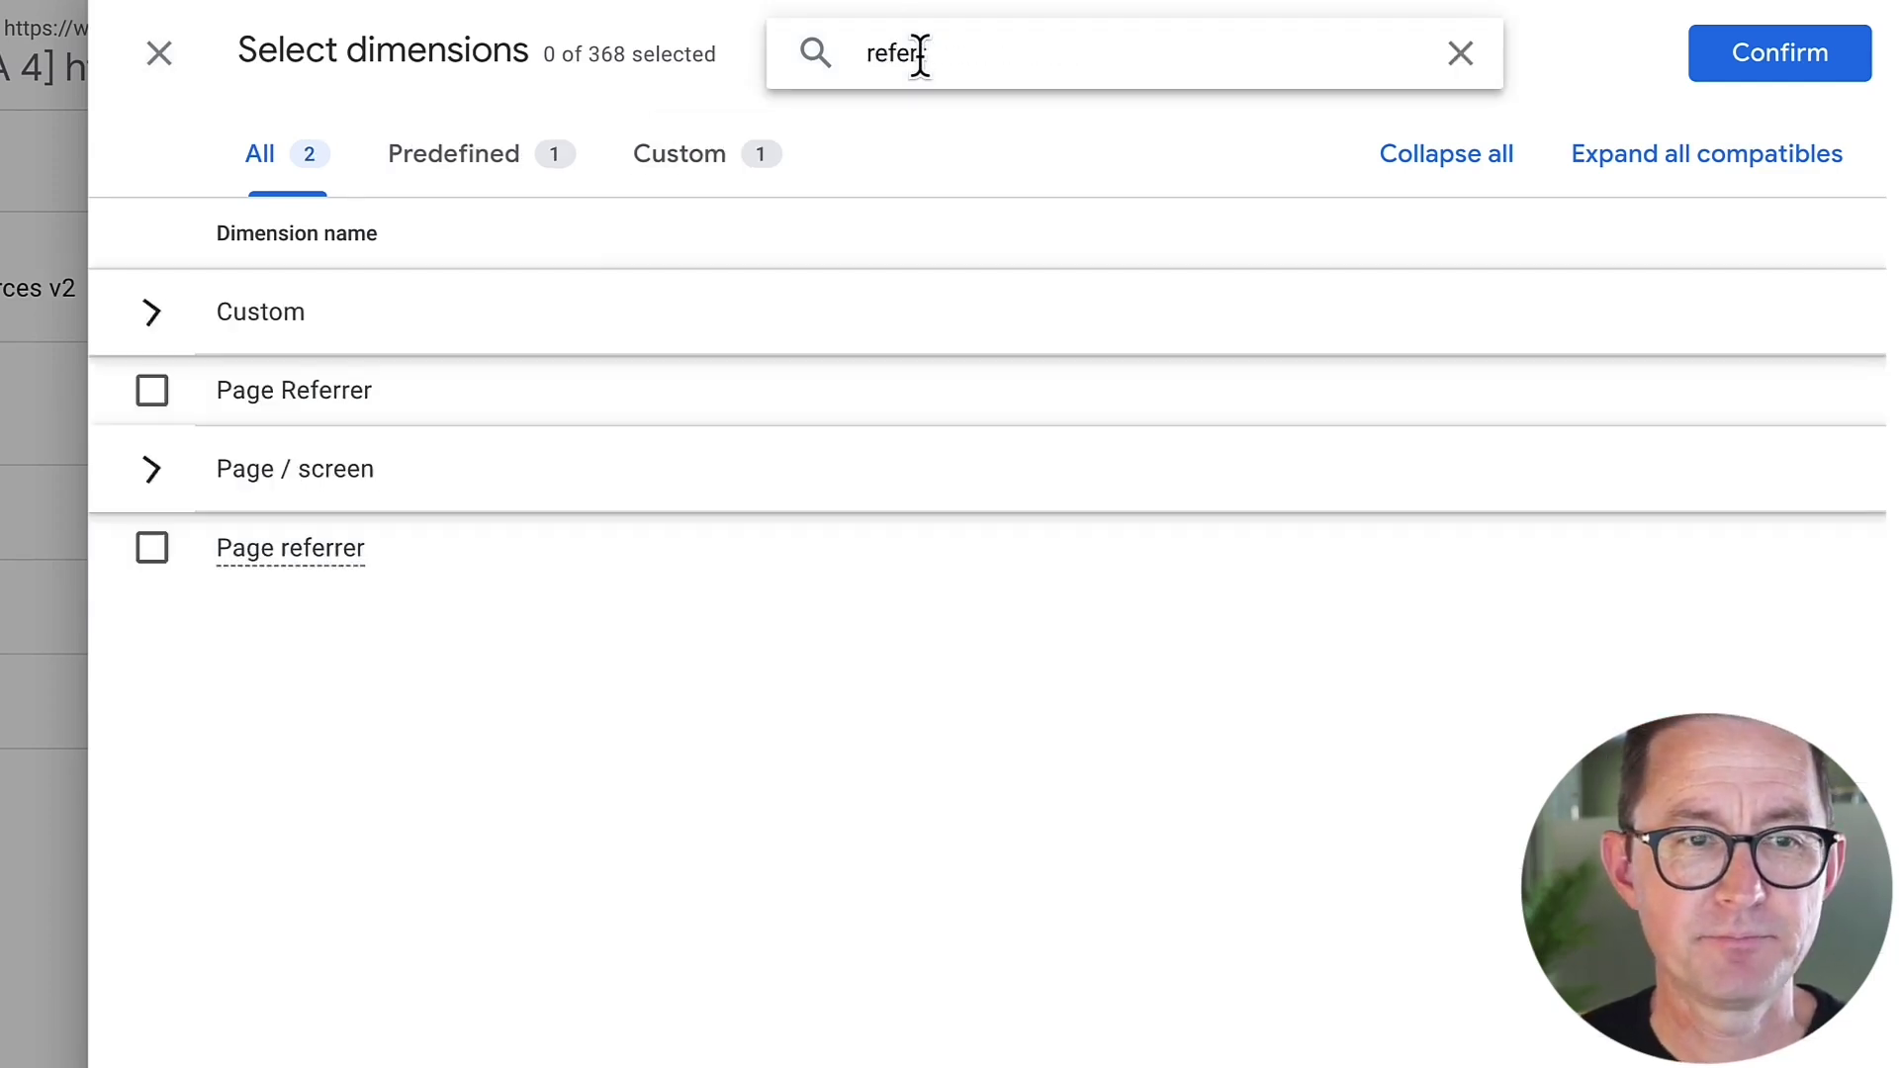
{"action": "type", "text": "r"}
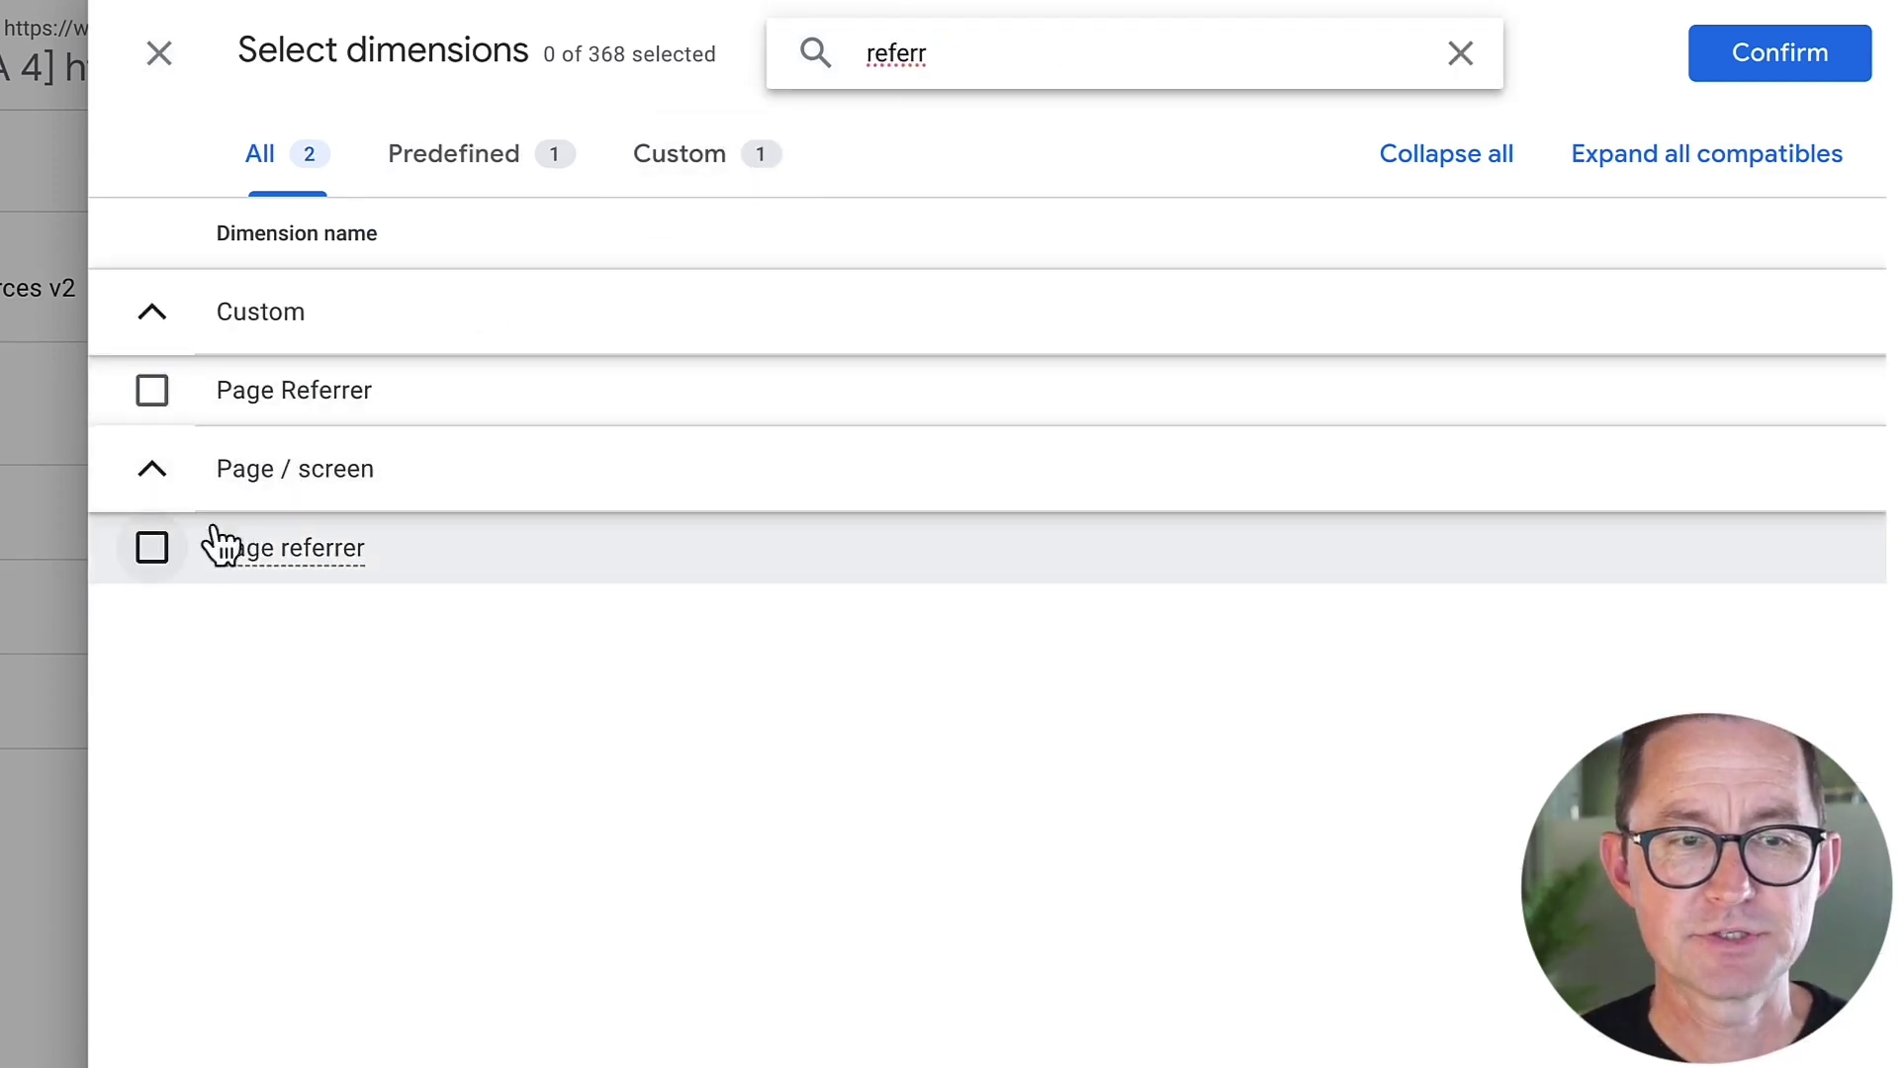
{"action": "left_click", "coordinate": [154, 554]}
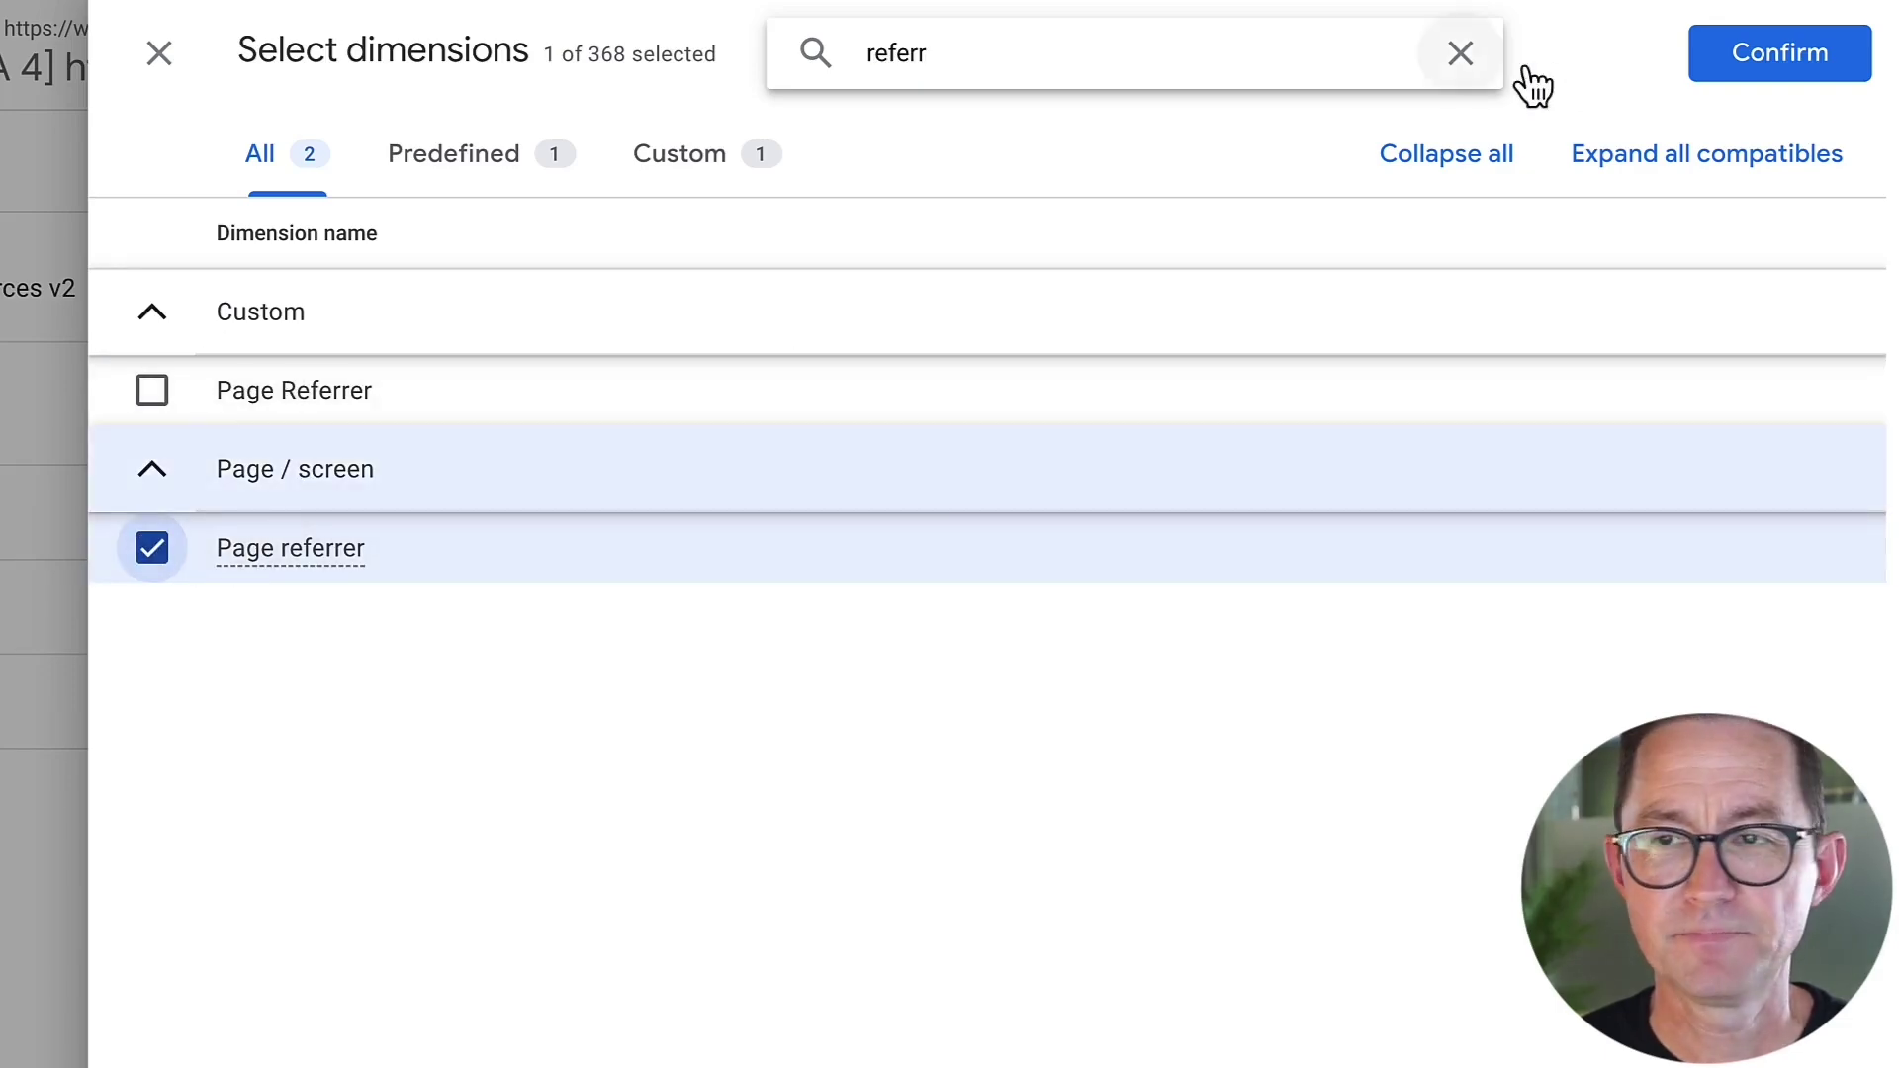
{"action": "left_click", "coordinate": [1781, 53]}
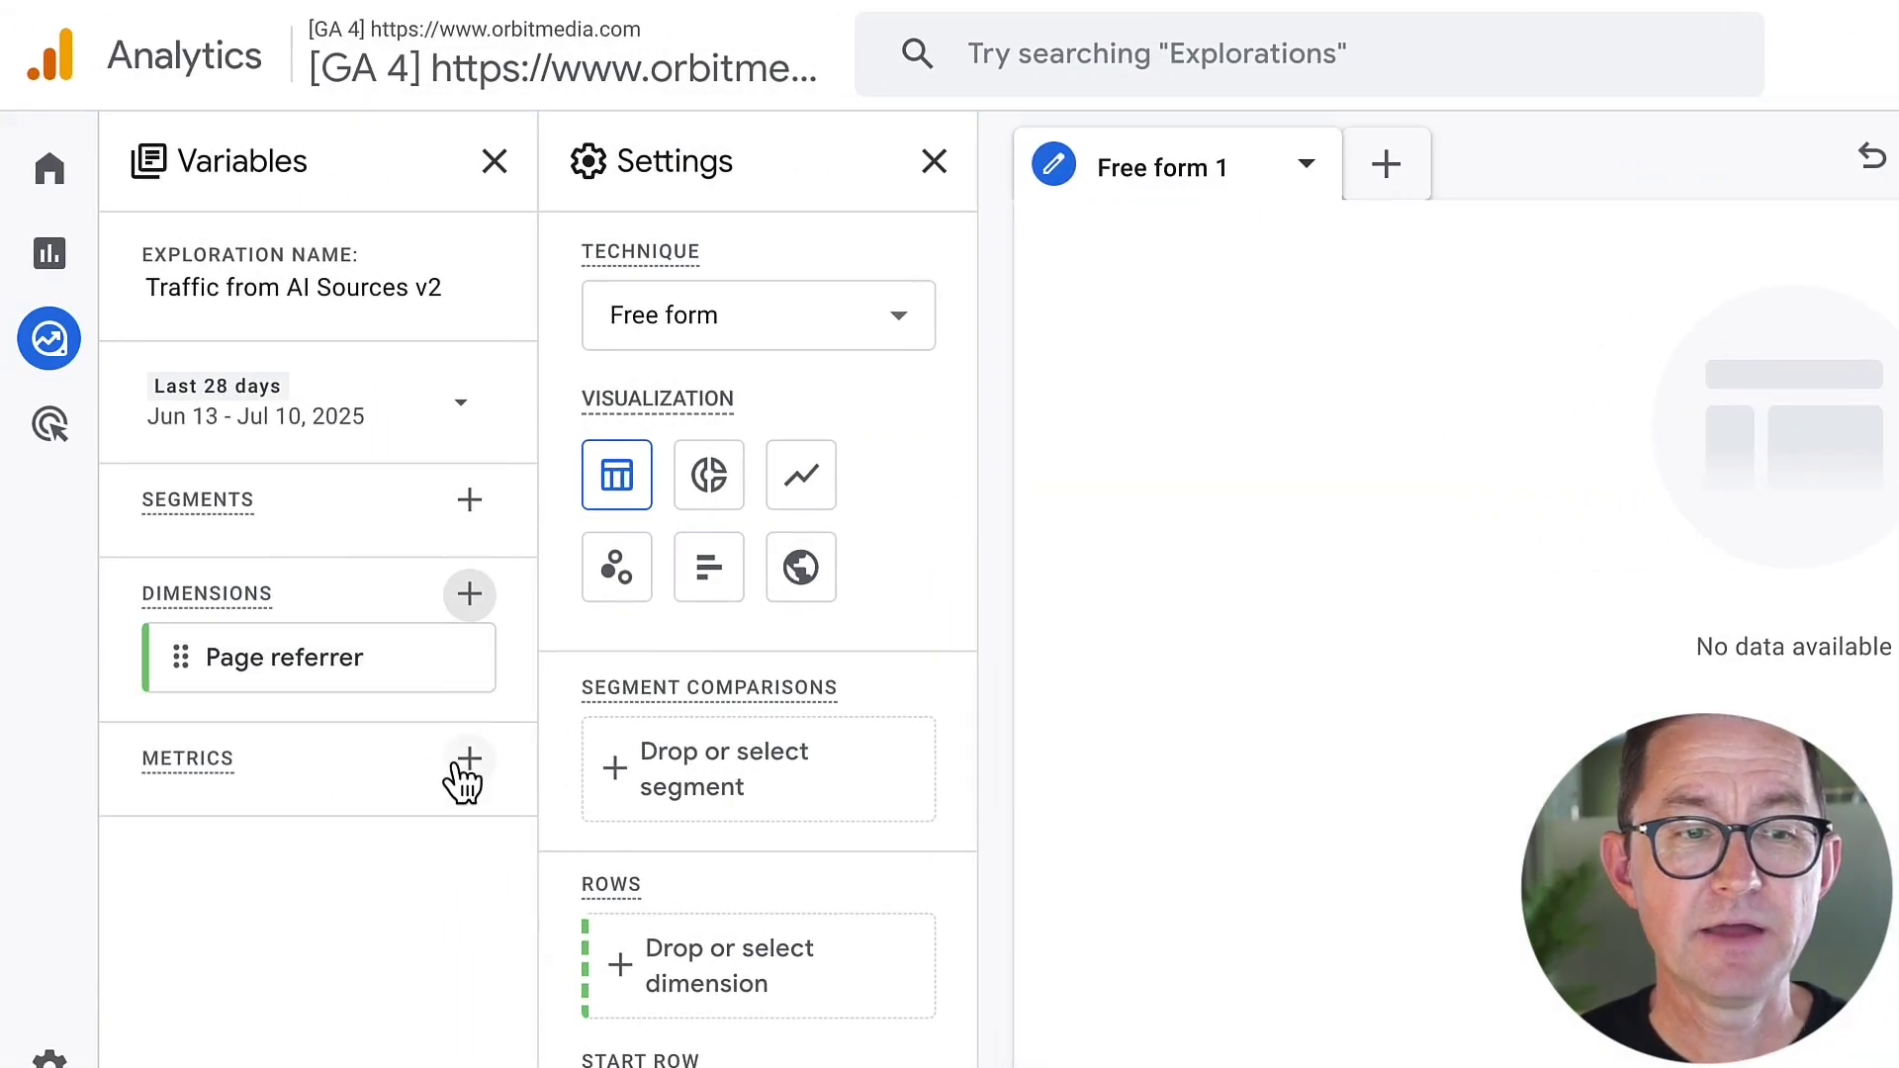
Step: Search the available metrics for "session" and add the Sessions metric to the exploration's variables
{"action": "left_click", "coordinate": [466, 763]}
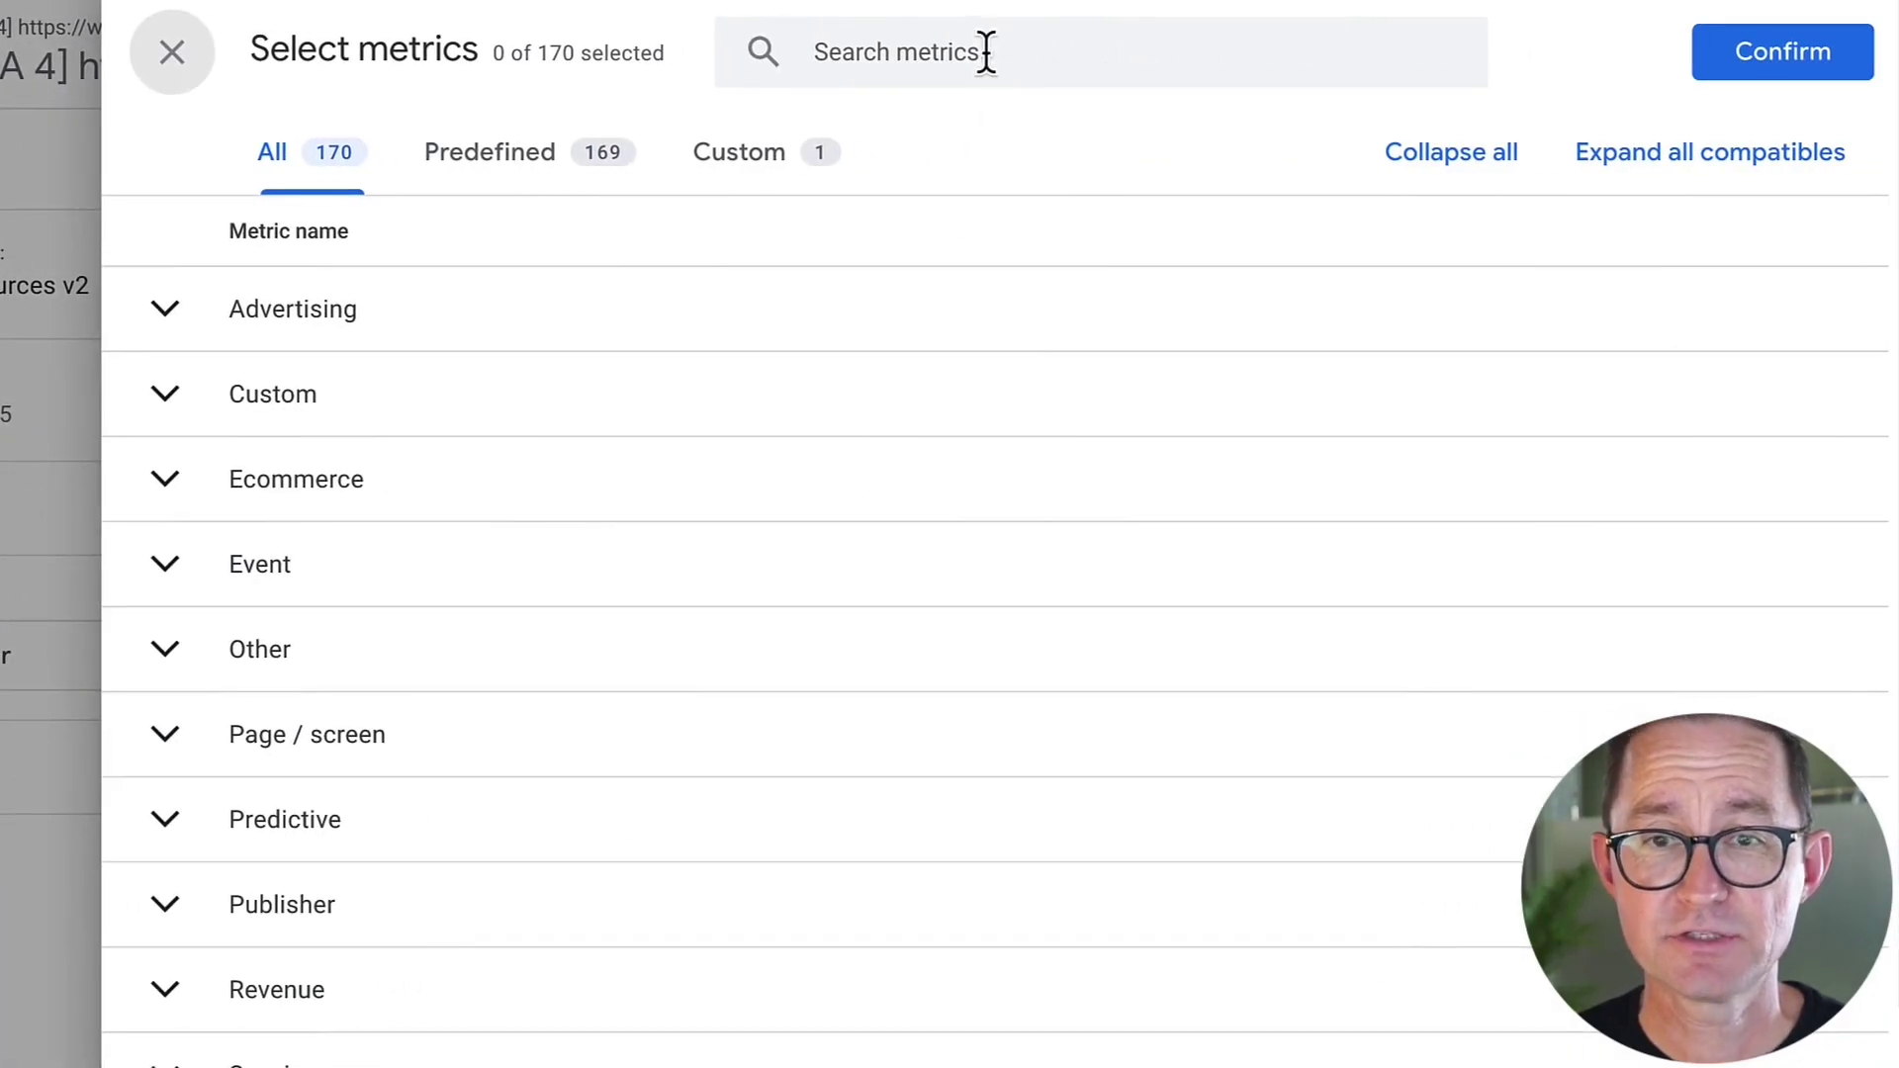
{"action": "left_click", "coordinate": [986, 51]}
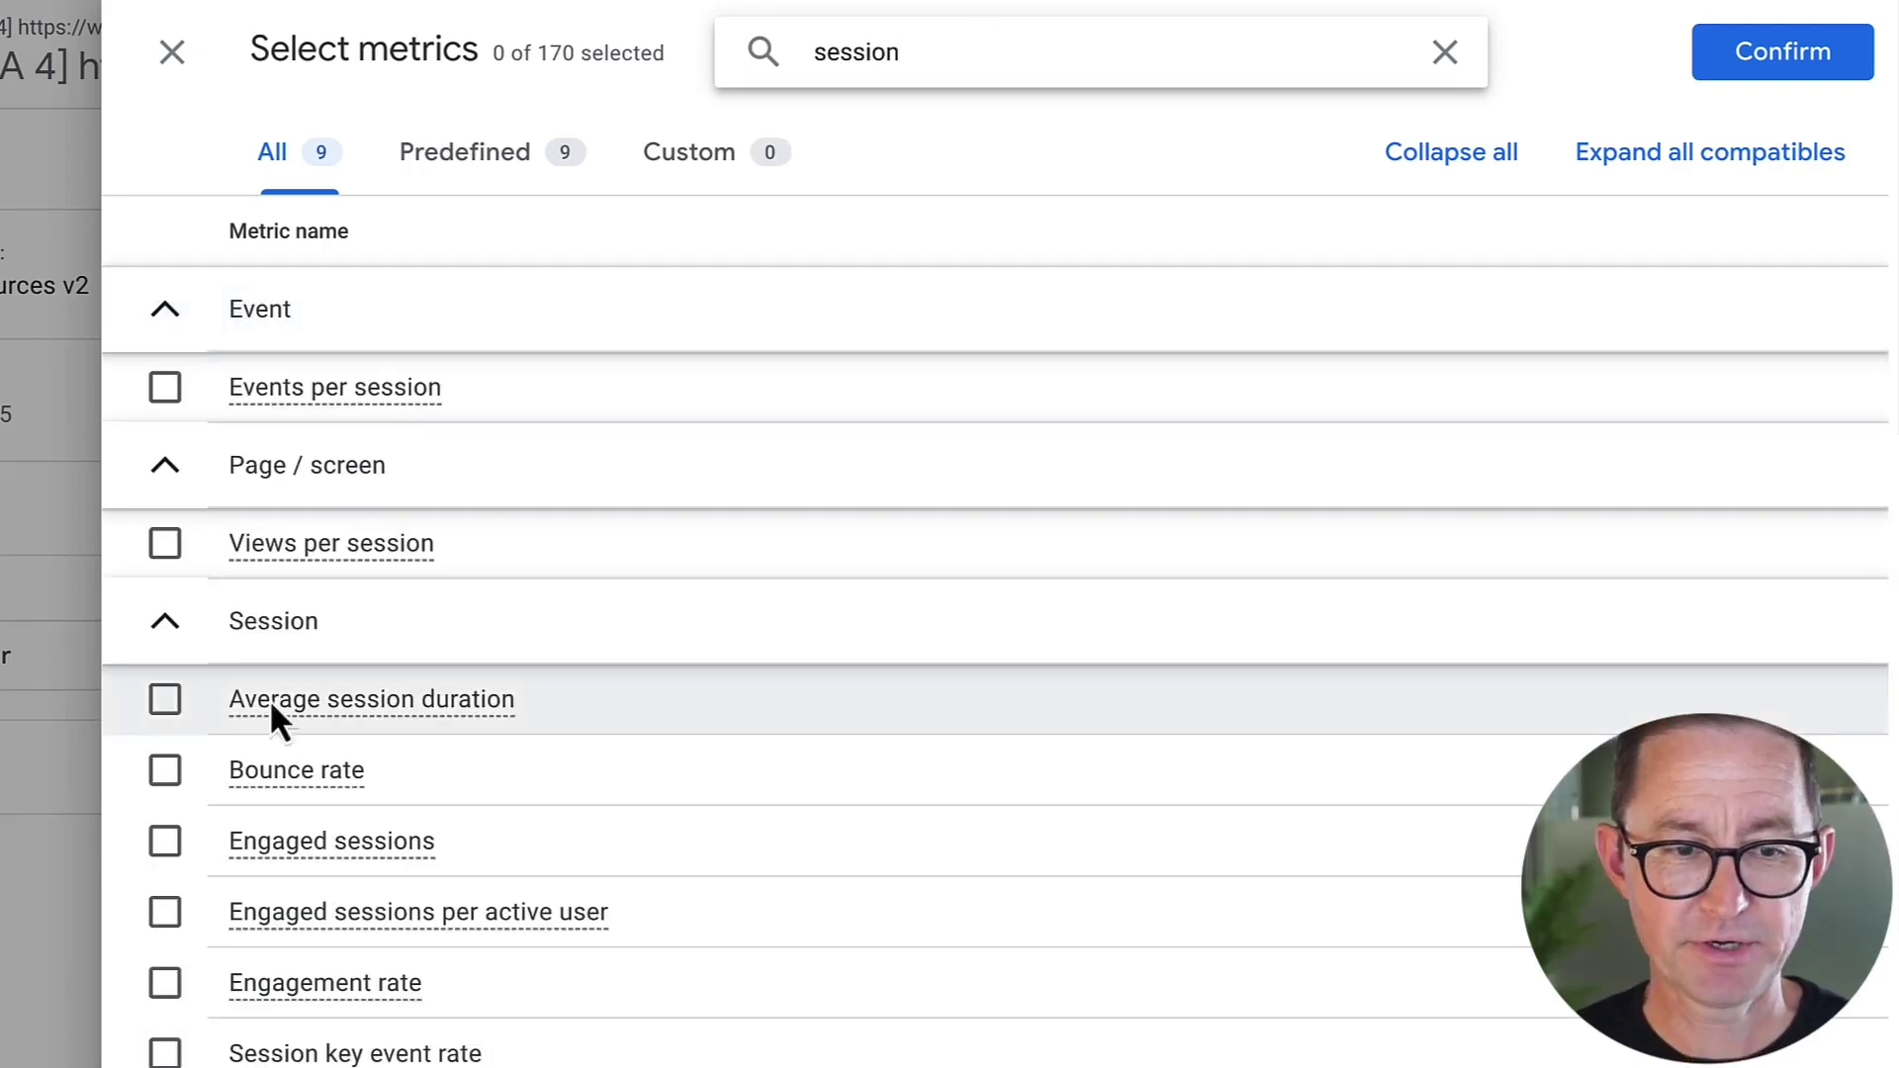
{"action": "scroll", "coordinate": [288, 734], "scroll_direction": "down", "scroll_amount": 2}
{"action": "left_click", "coordinate": [166, 945]}
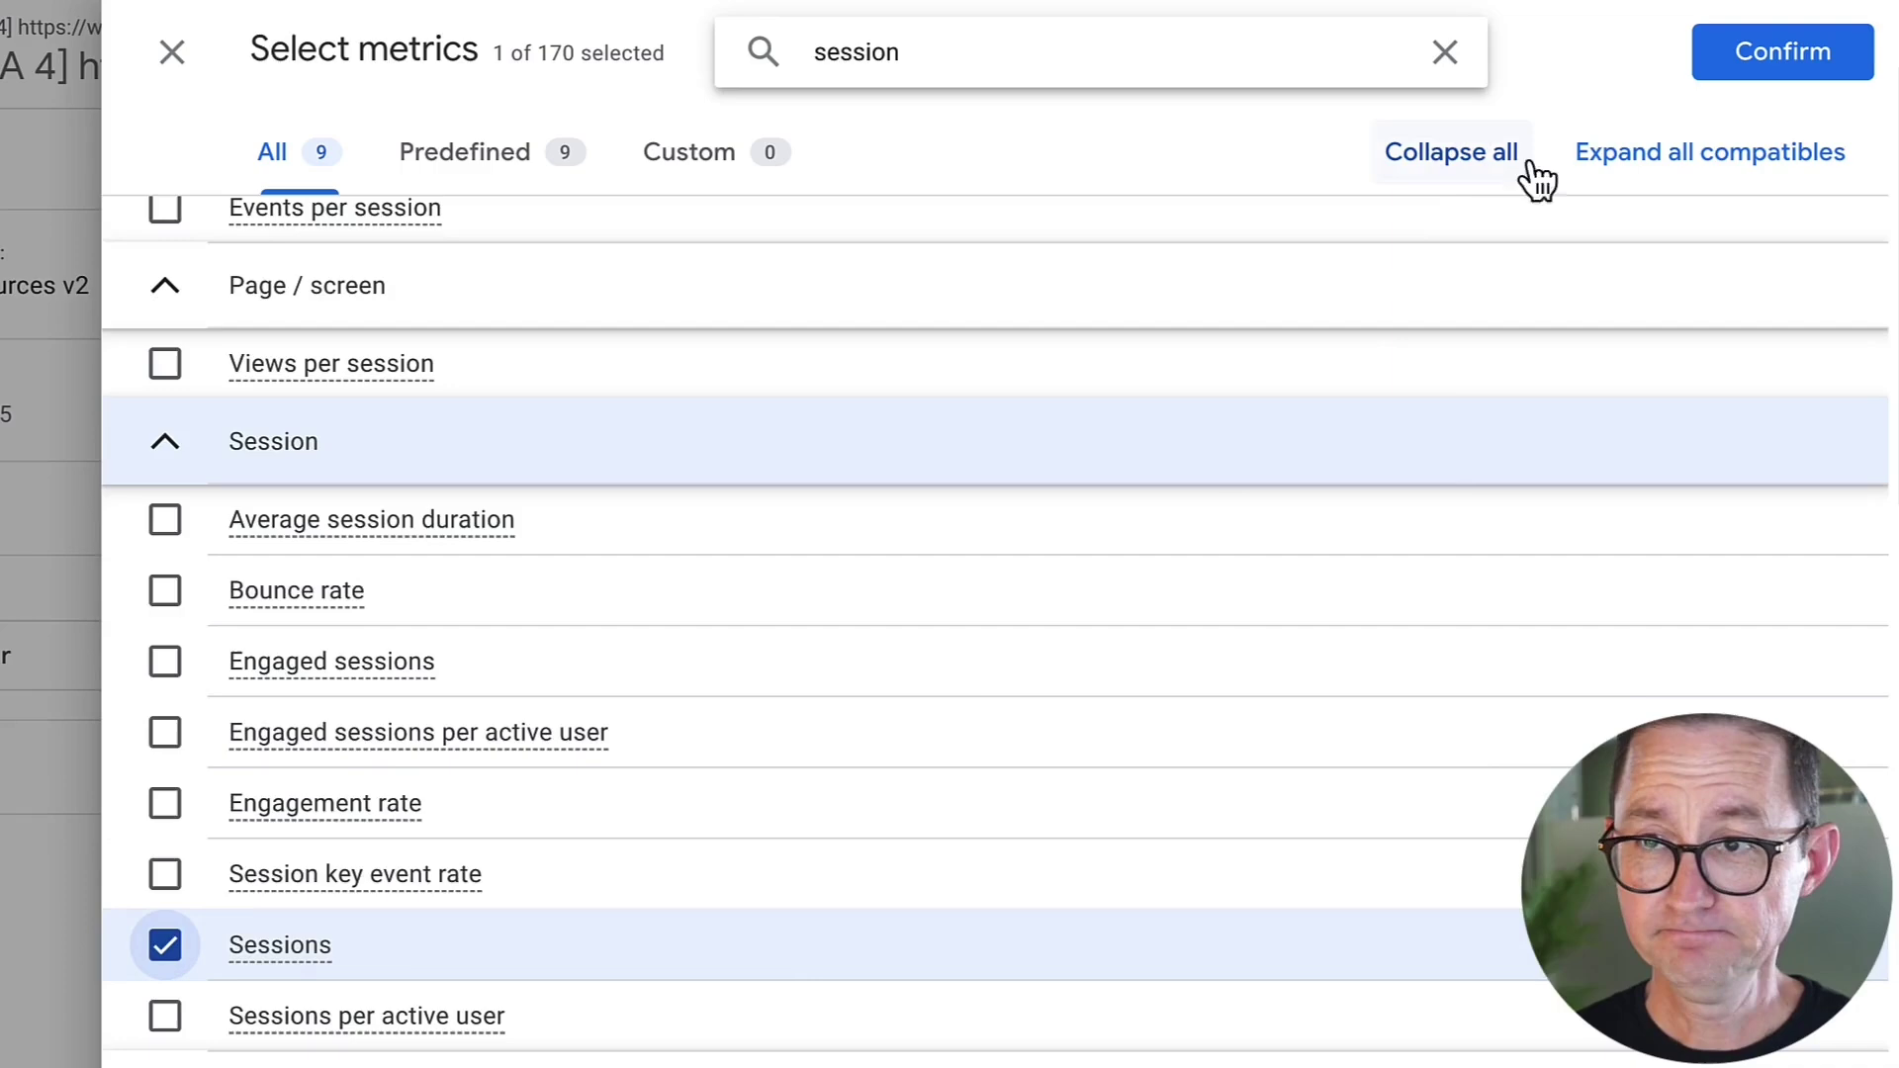
{"action": "left_click", "coordinate": [1746, 55]}
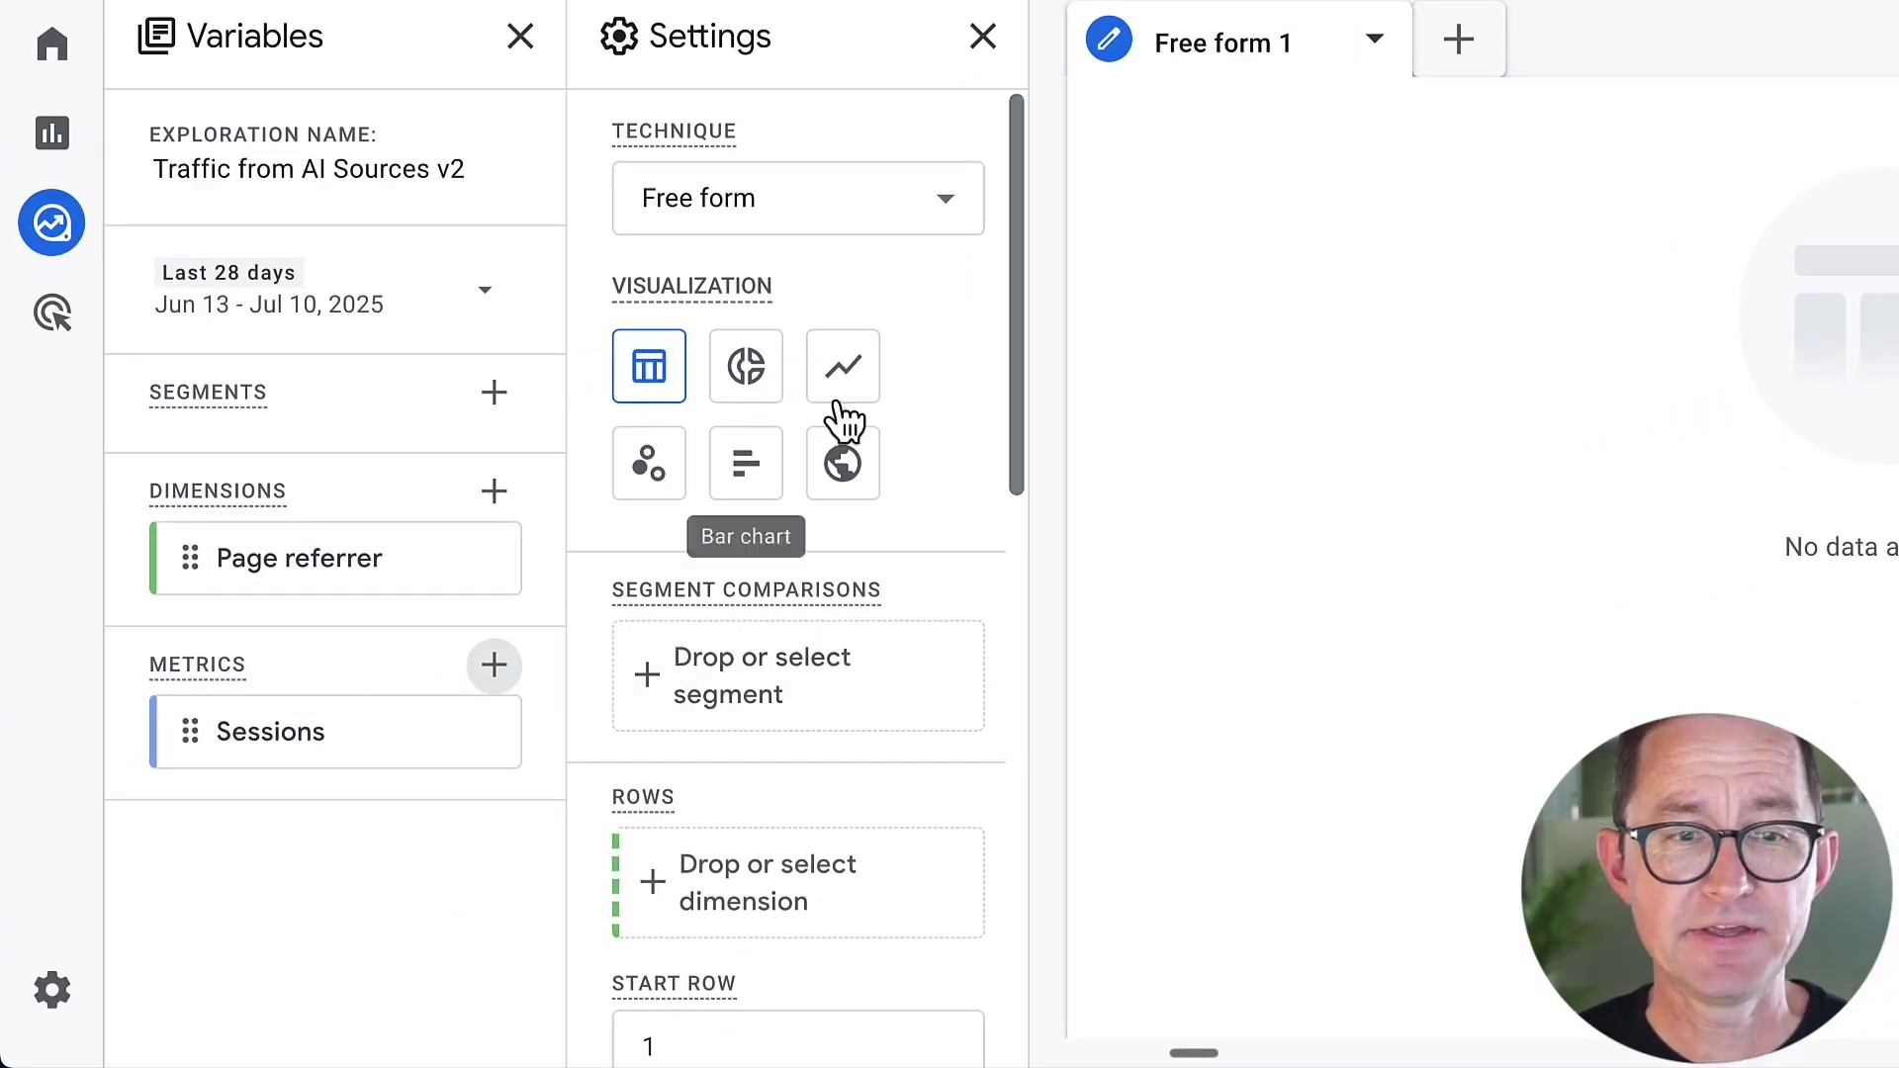
Step: Change the visualization to a line chart, with Page referrer as the breakdown and Sessions as the value
{"action": "left_click", "coordinate": [849, 376]}
{"action": "scroll", "coordinate": [869, 623], "scroll_direction": "down", "scroll_amount": 6}
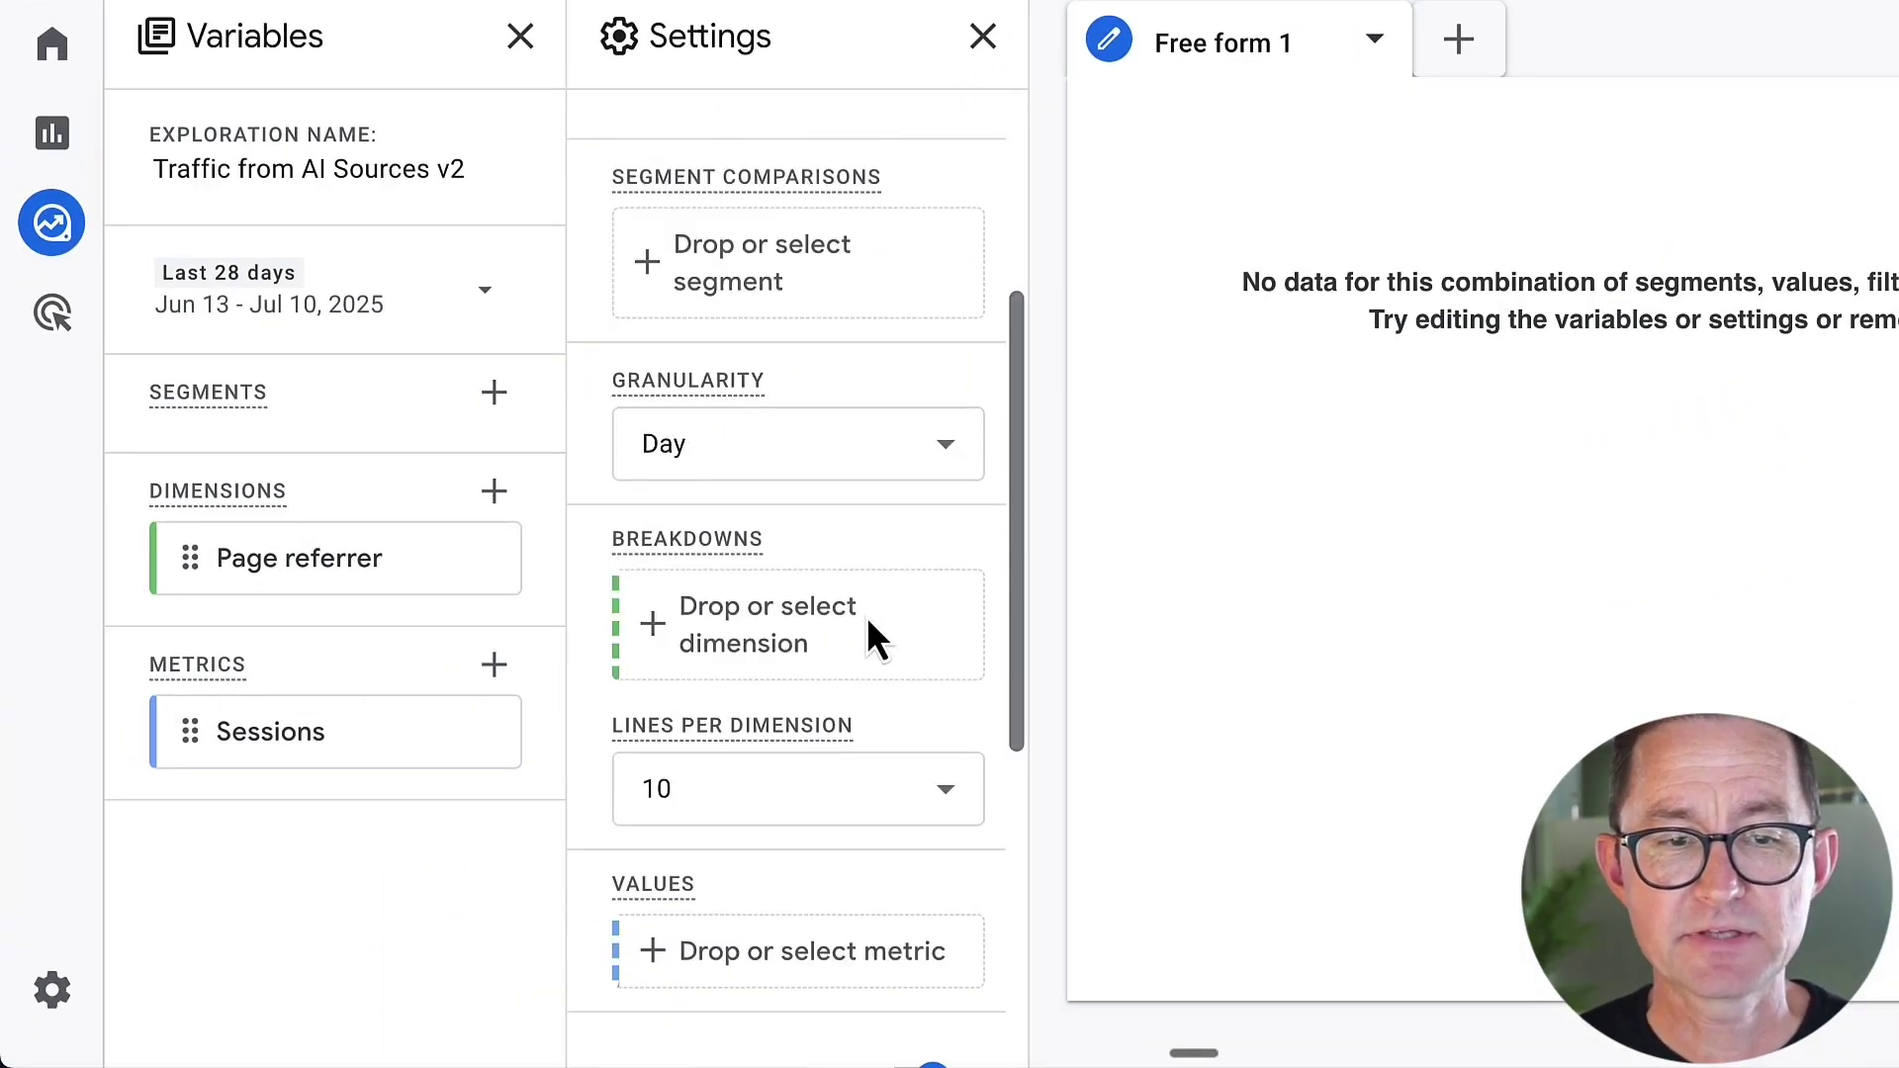
{"action": "left_click", "coordinate": [833, 453]}
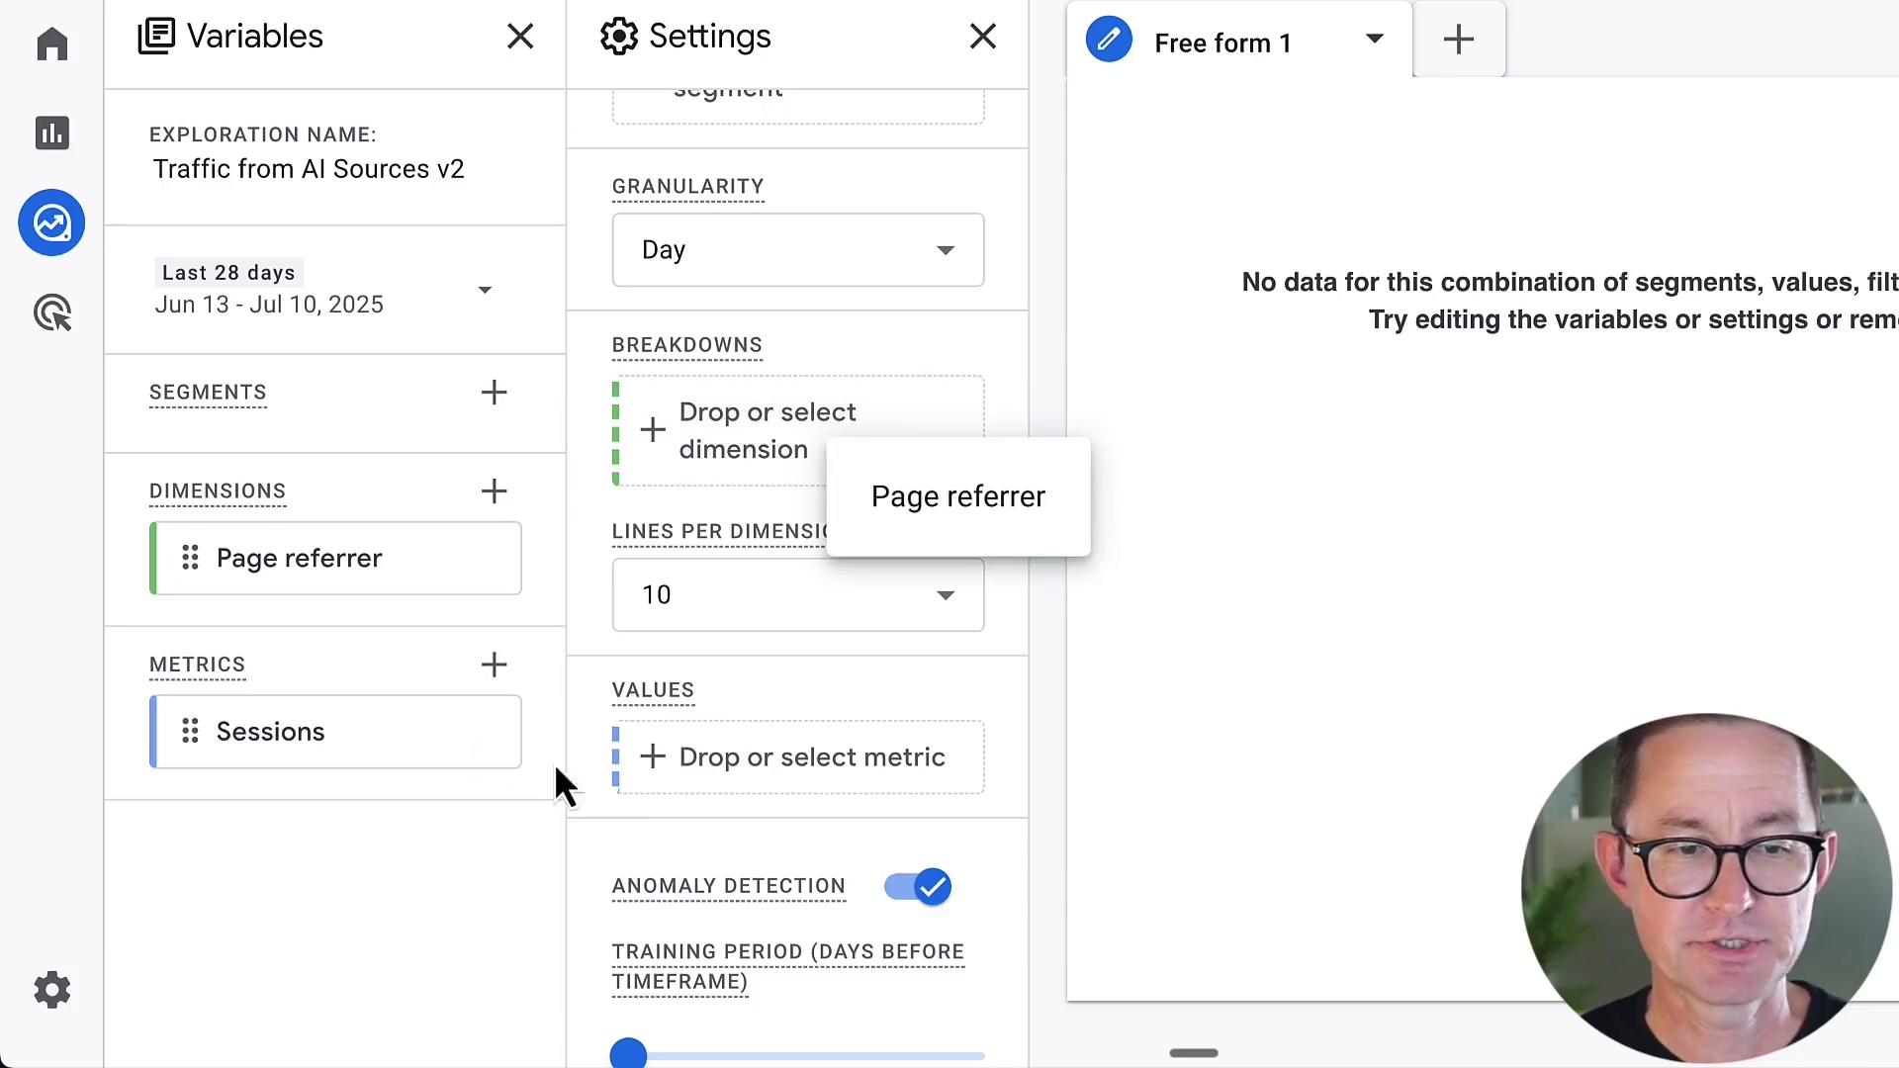
{"action": "left_click", "coordinate": [956, 503]}
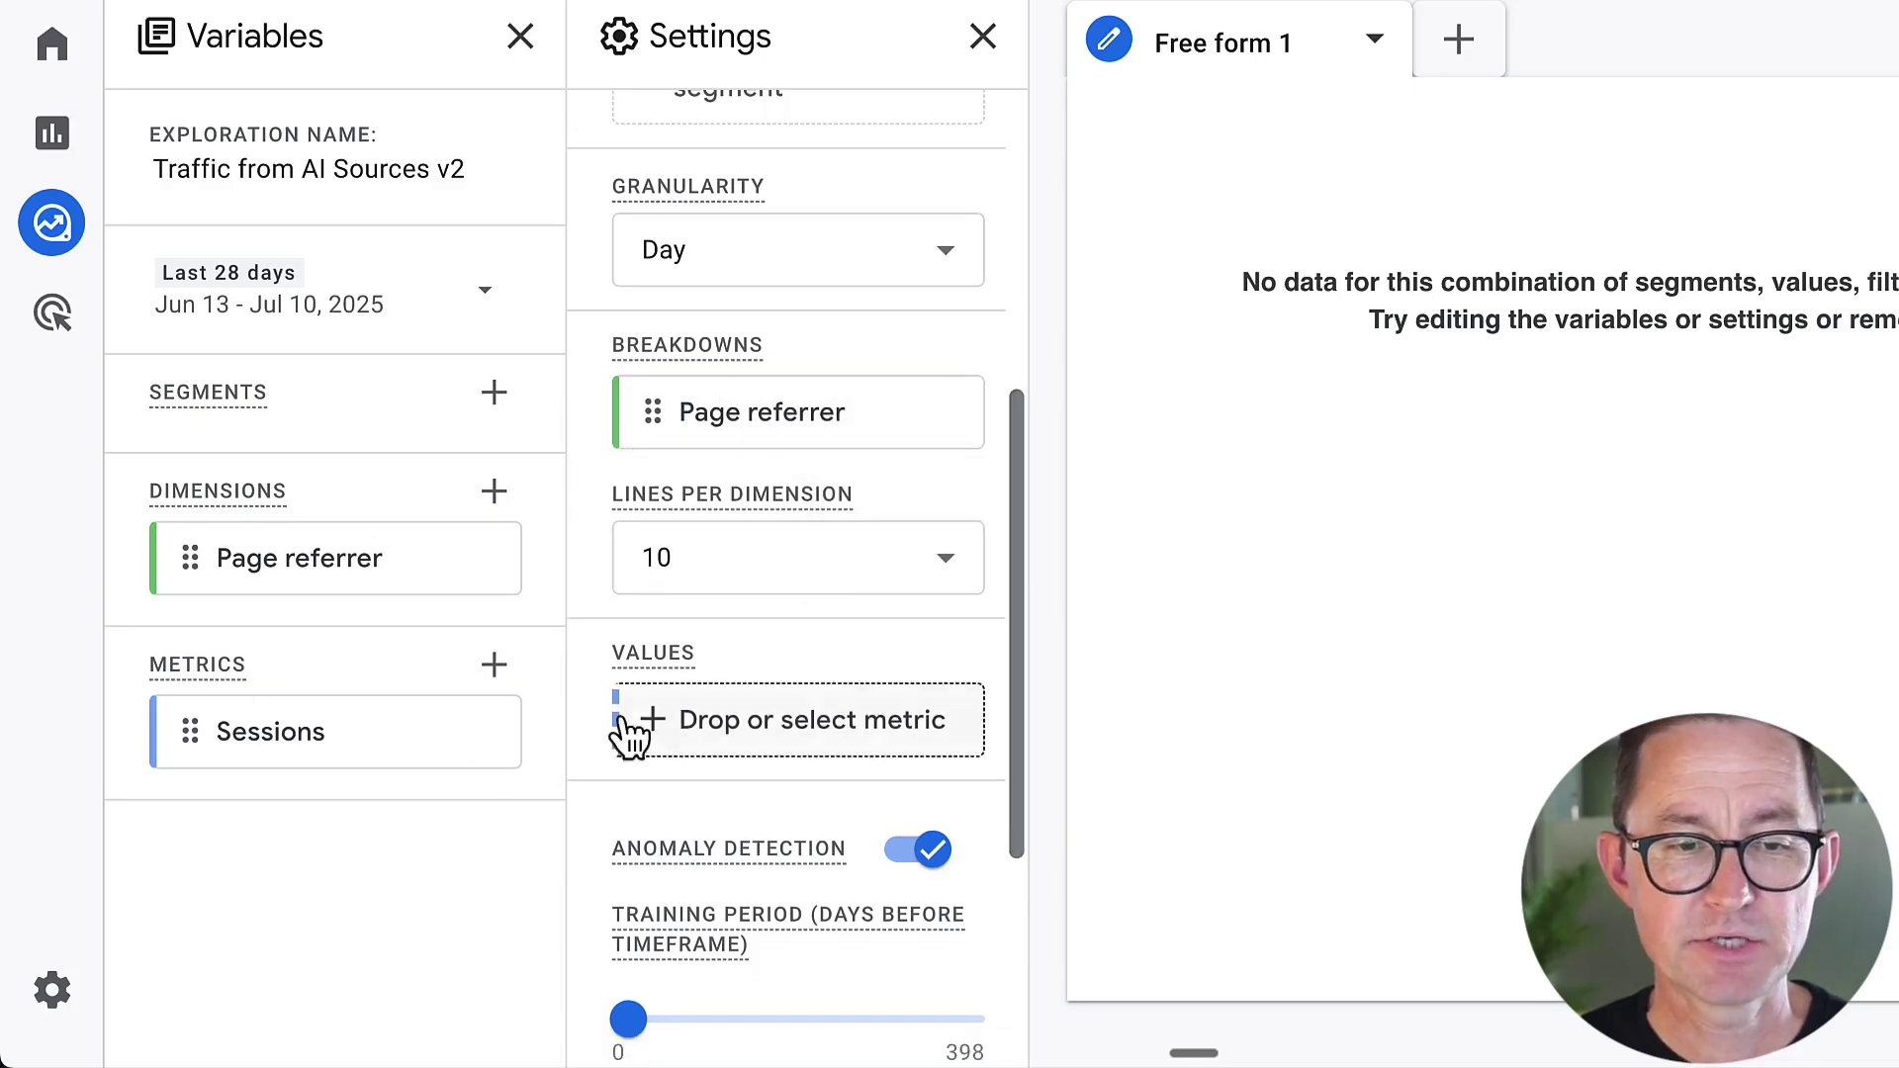
{"action": "left_click", "coordinate": [786, 749]}
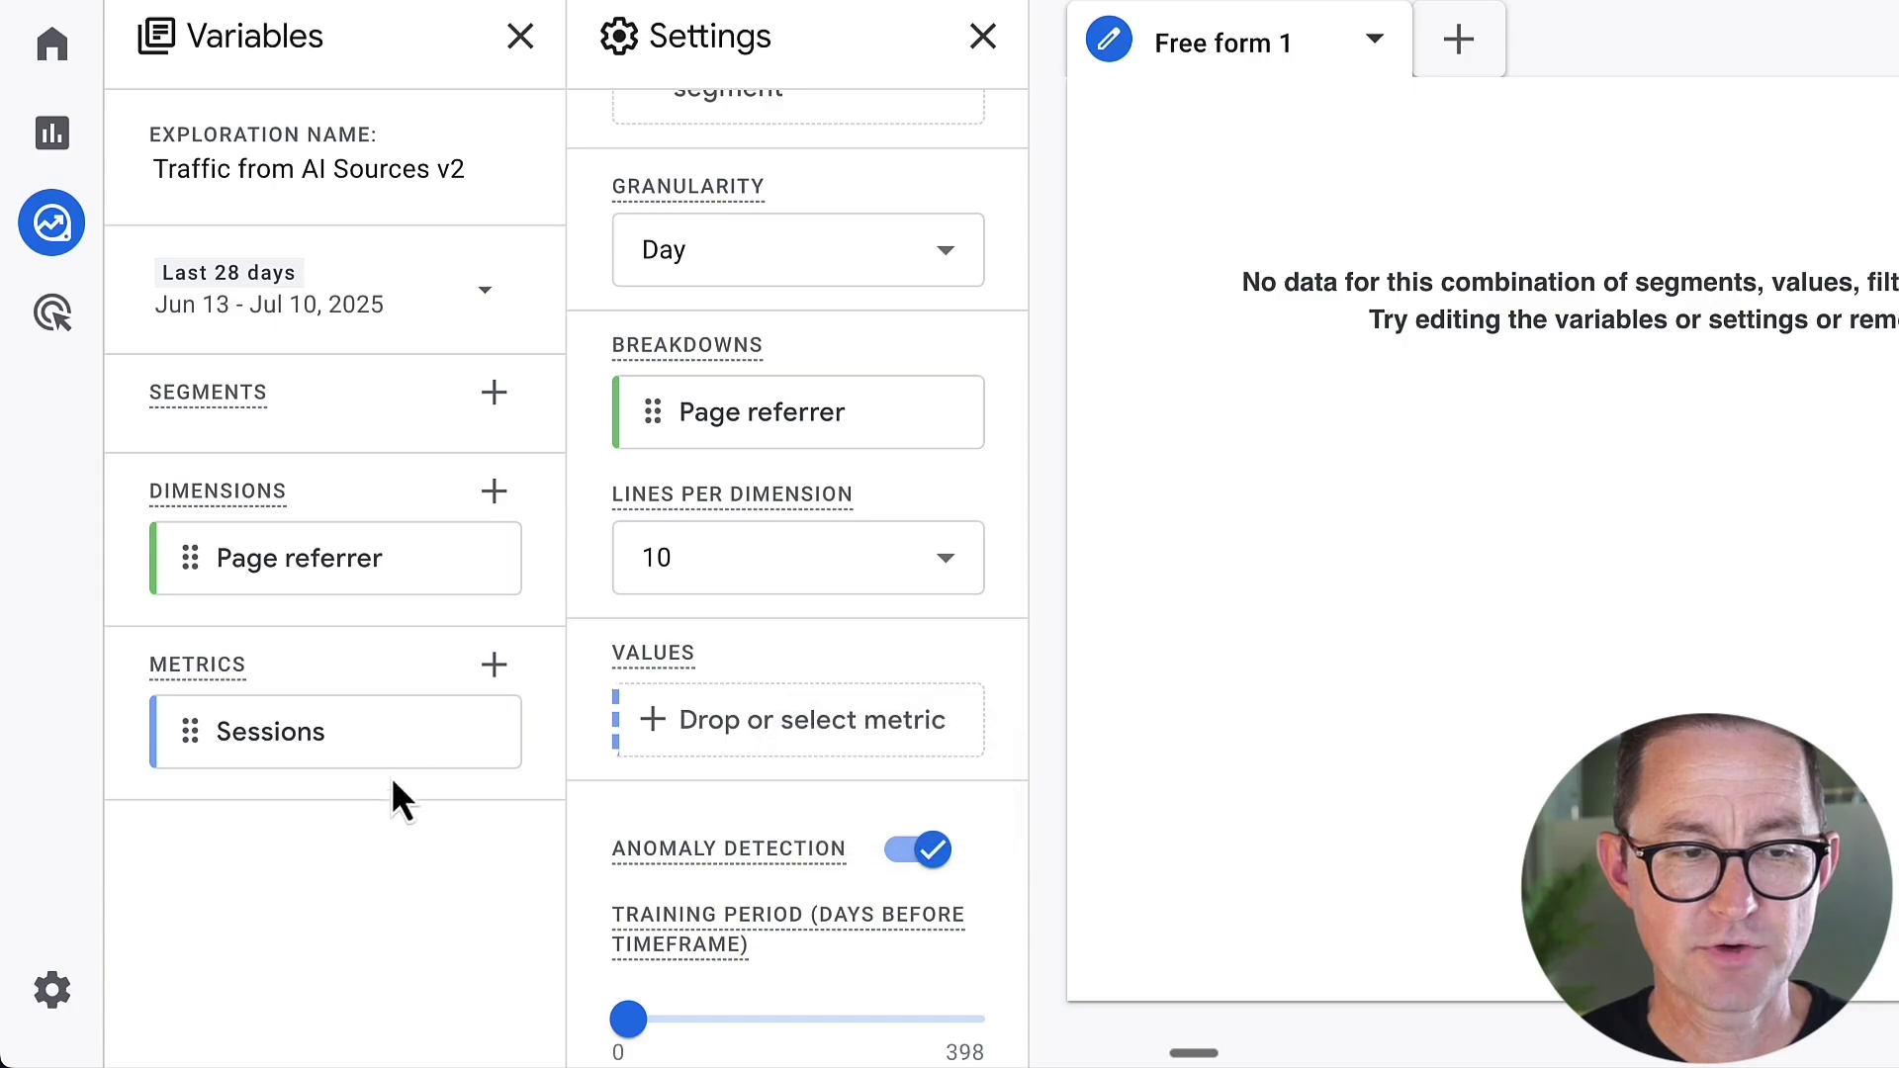
{"action": "left_click_drag", "start_coordinate": [326, 737], "coordinate": [849, 727]}
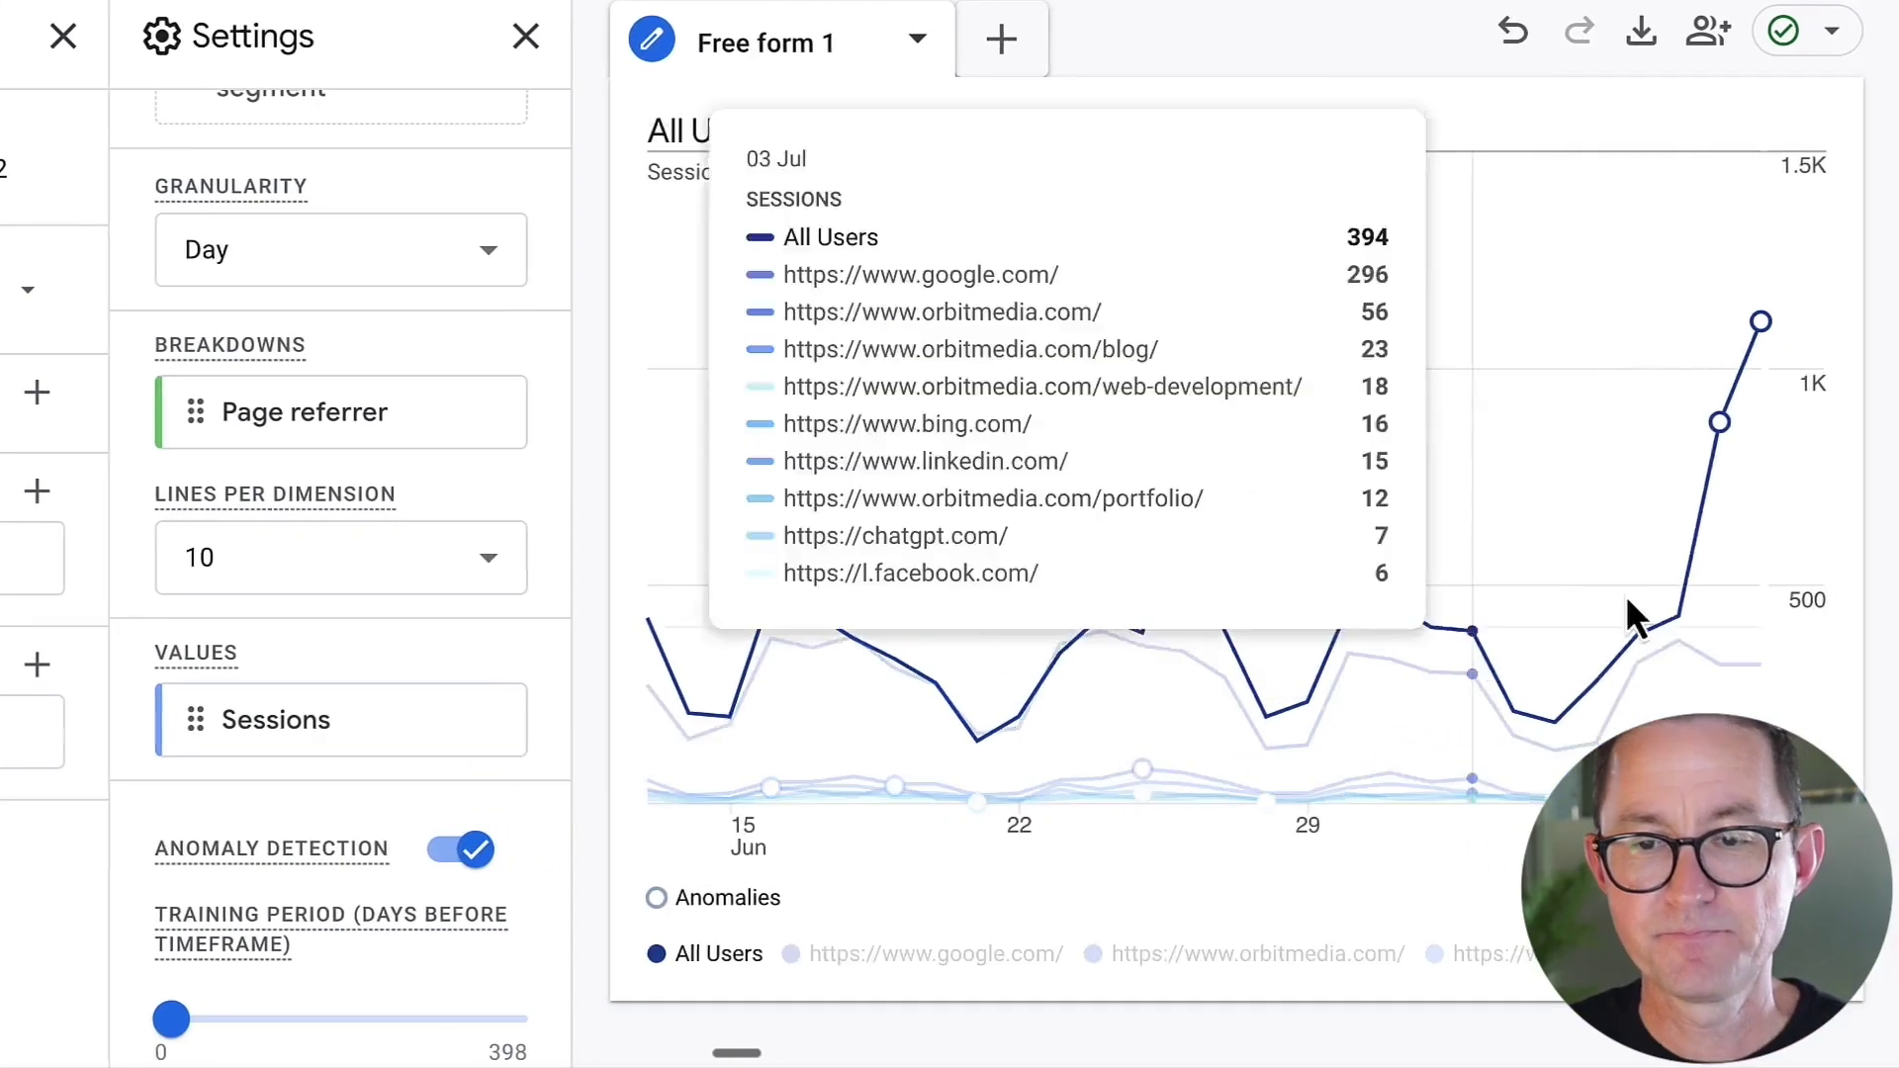
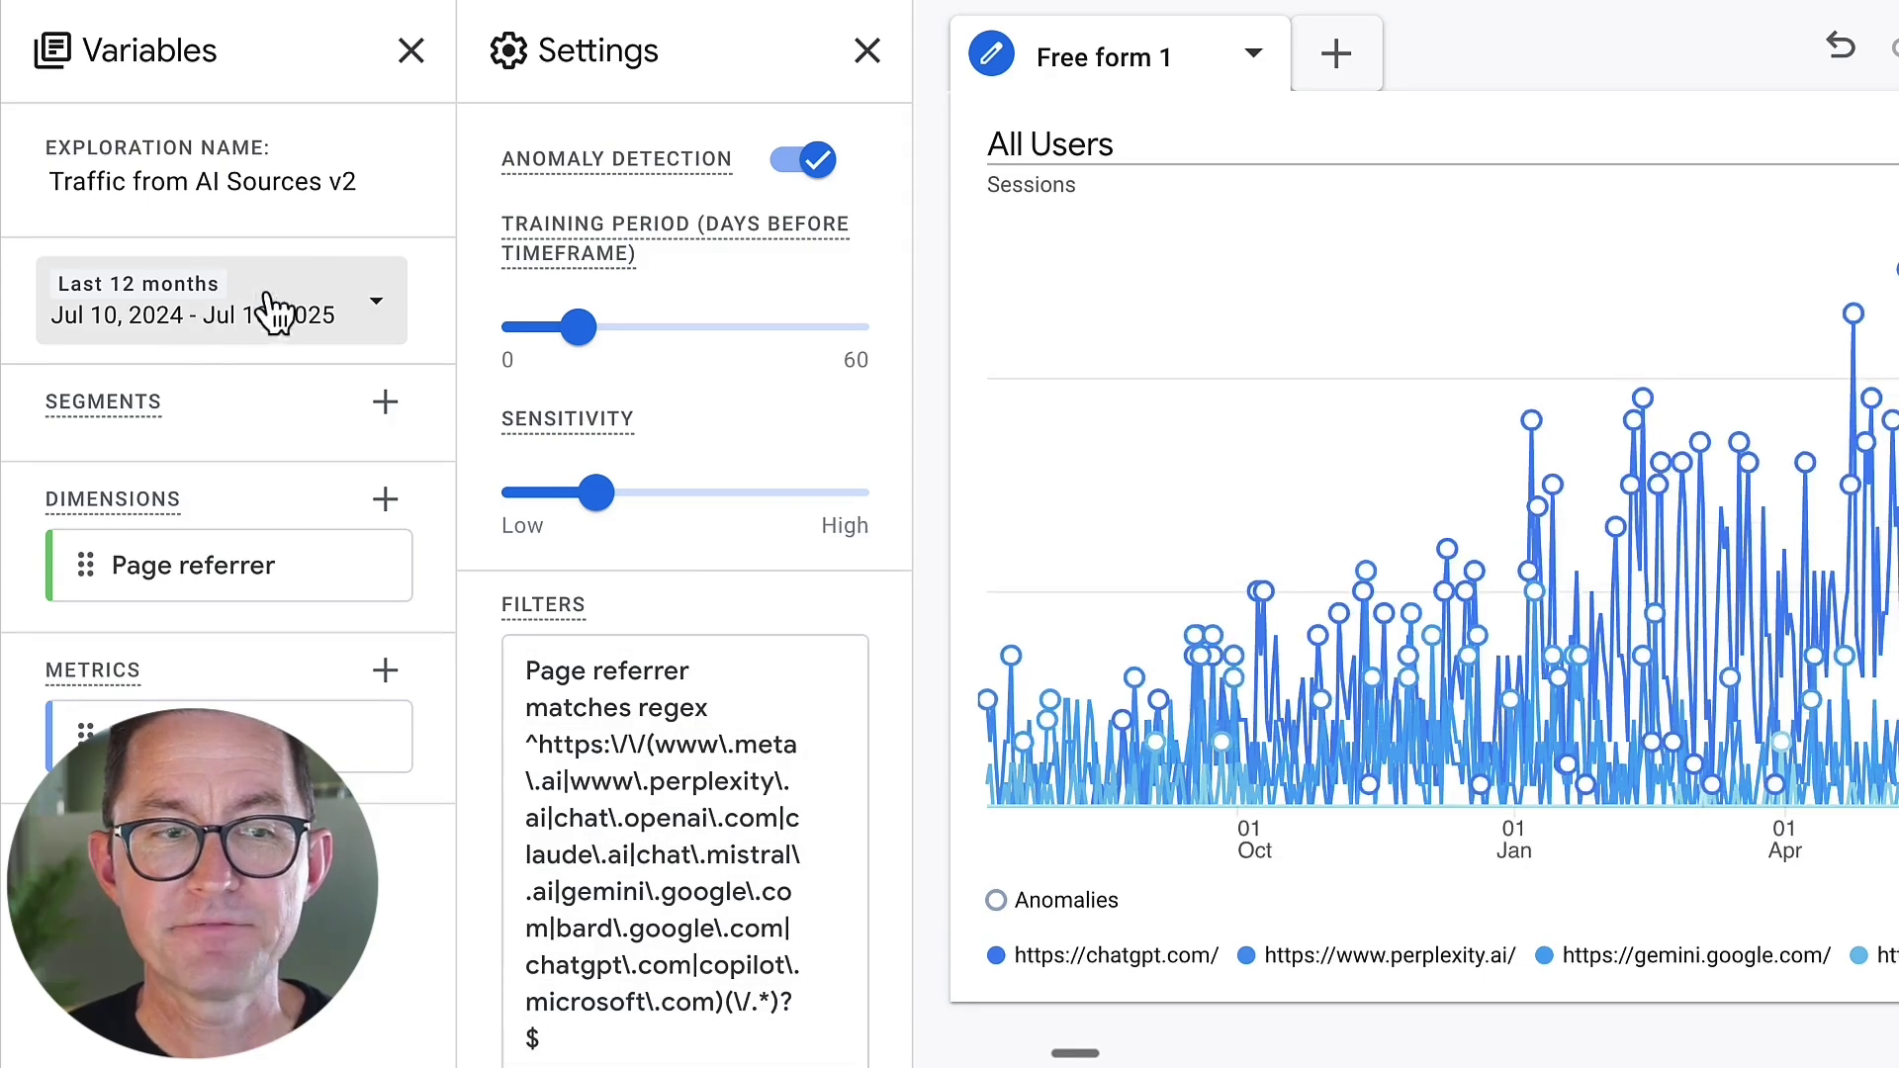
{"action": "left_click", "coordinate": [269, 307]}
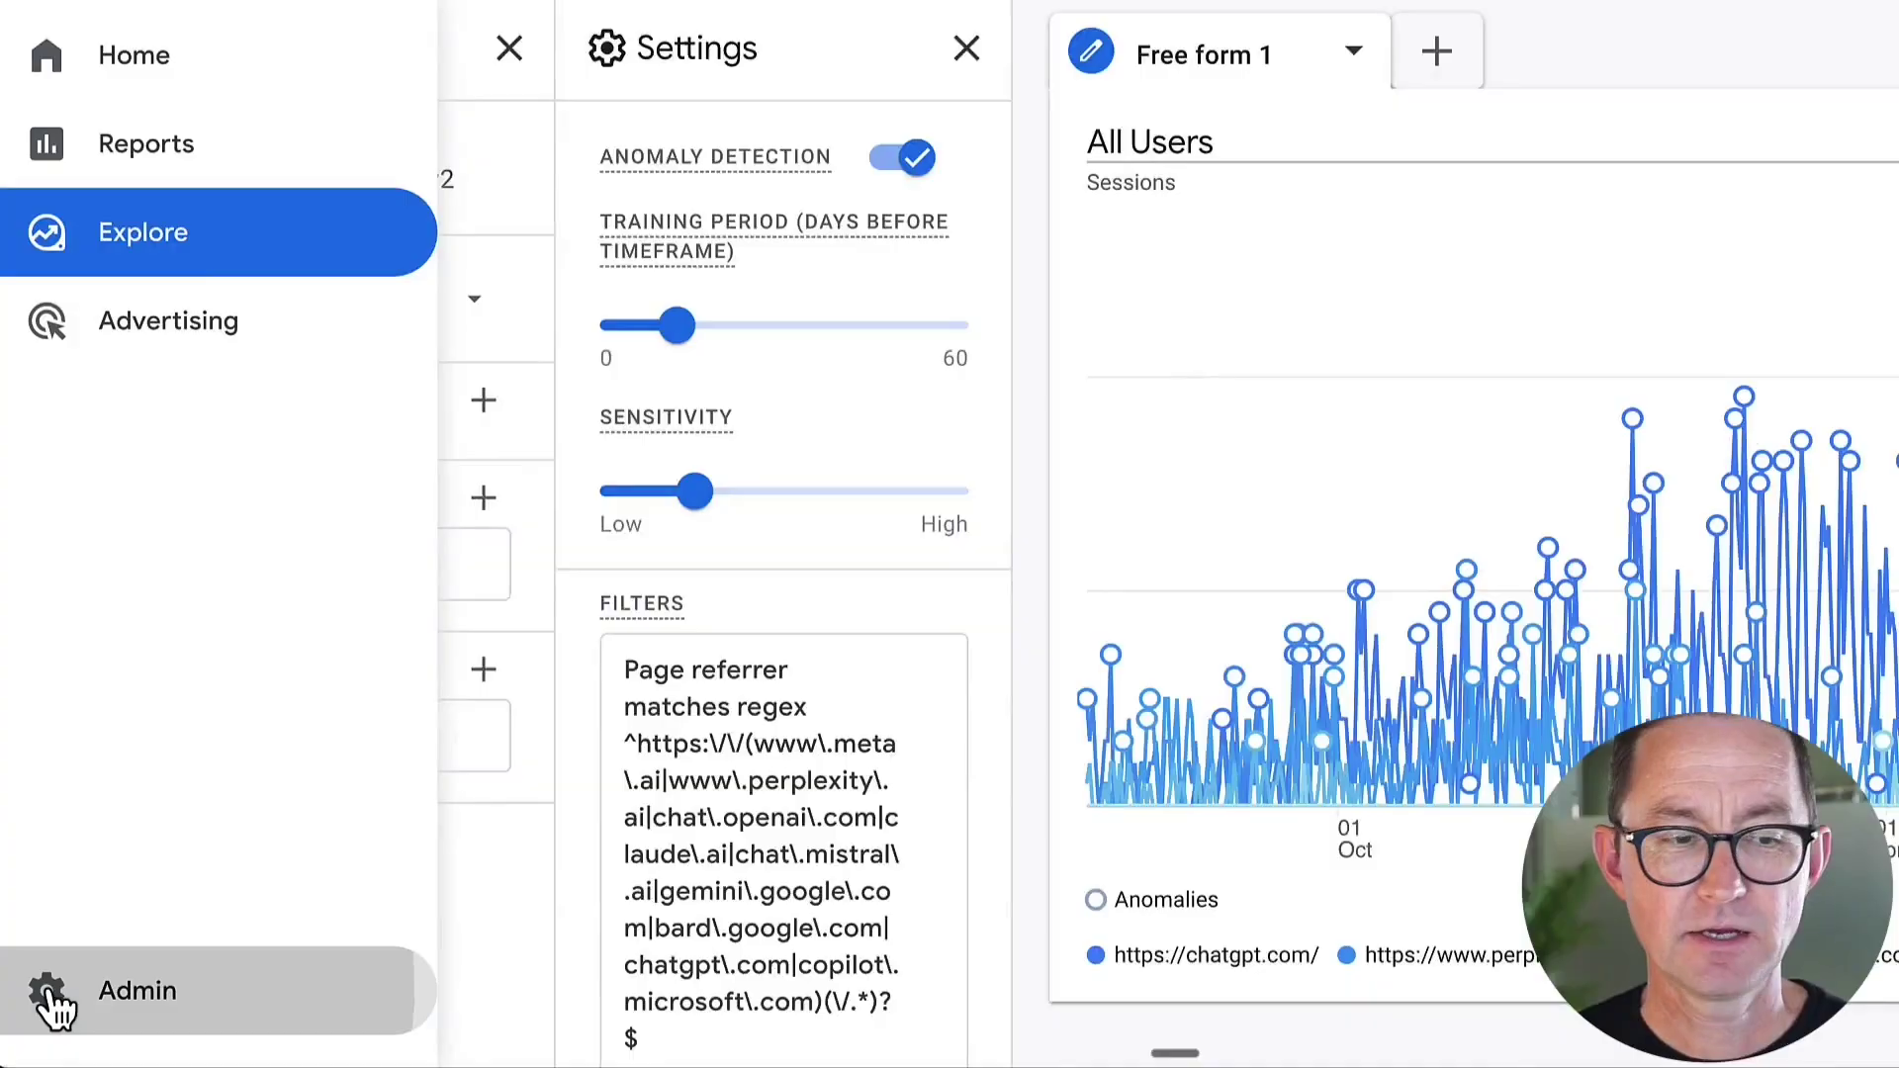
Step: Open the property's Data retention settings in Admin and check the available retention periods for event data
{"action": "left_click", "coordinate": [54, 1004]}
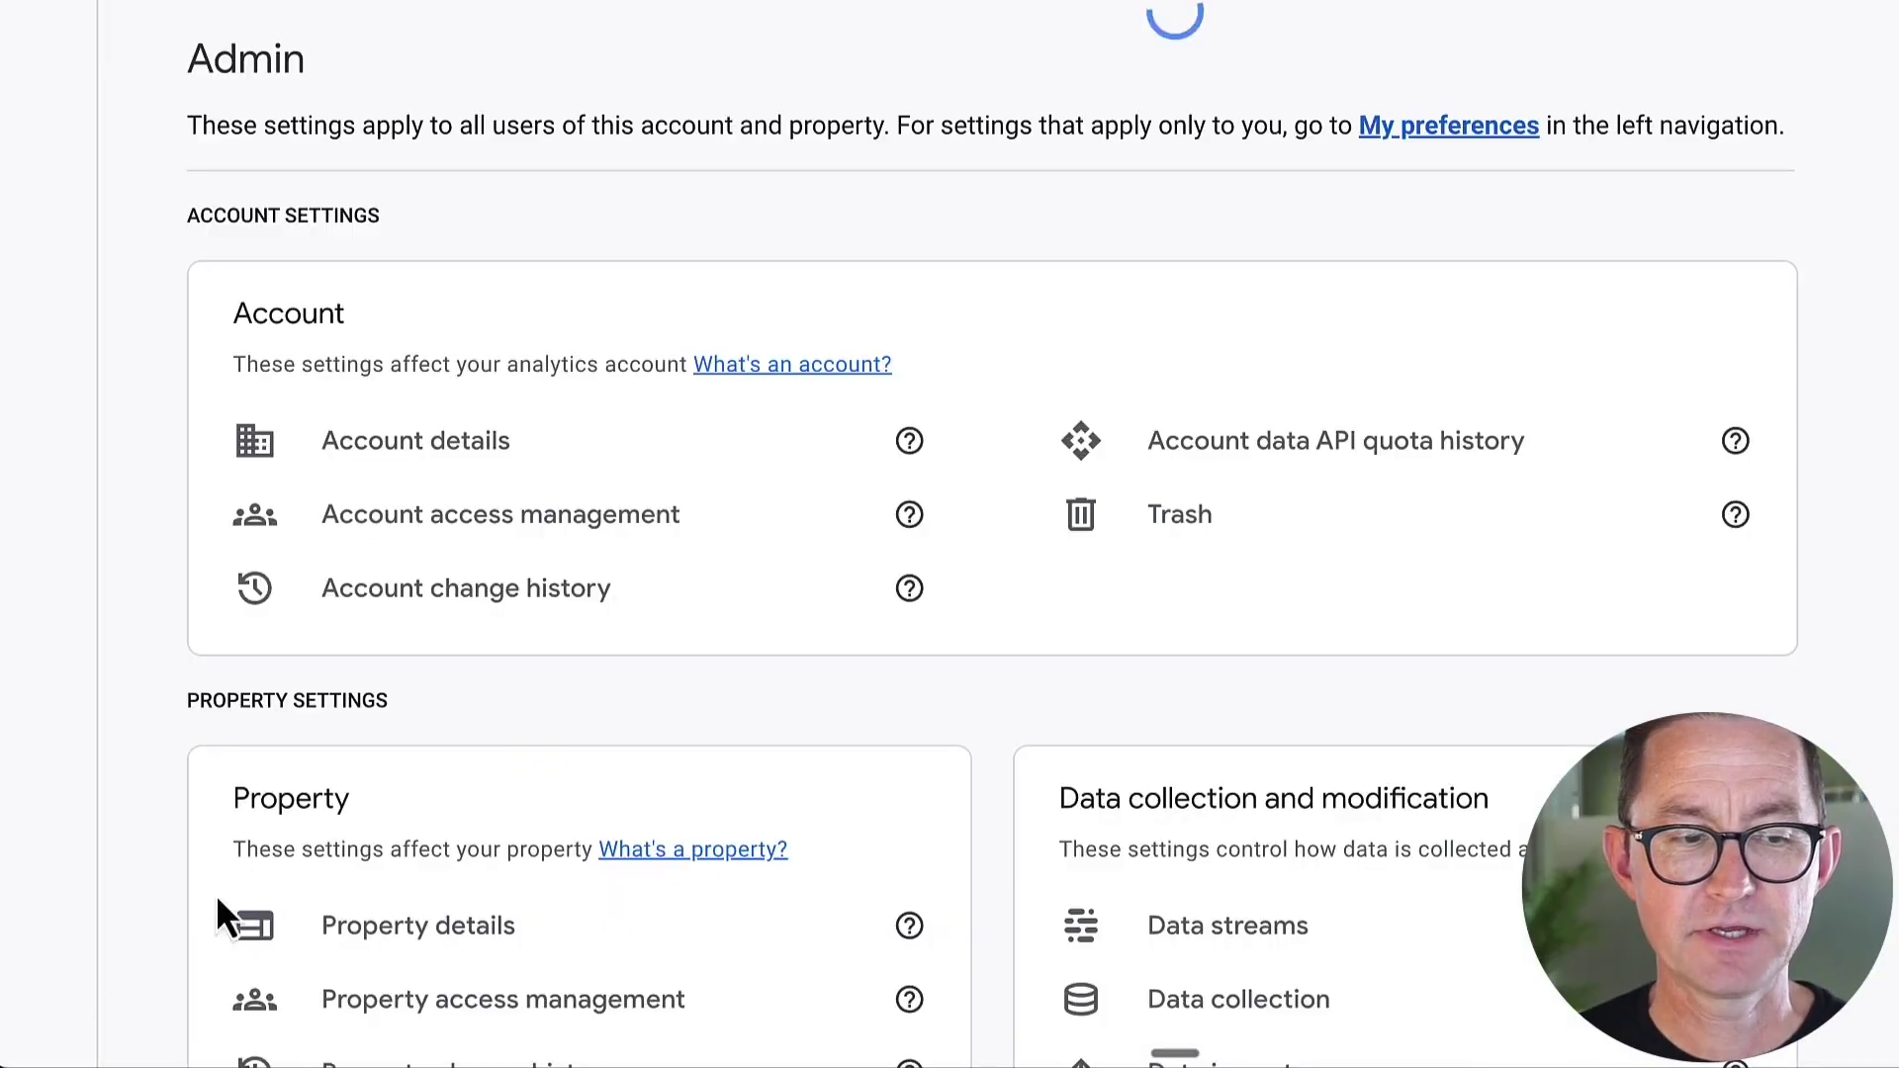
{"action": "scroll", "coordinate": [747, 649], "scroll_direction": "down", "scroll_amount": 7}
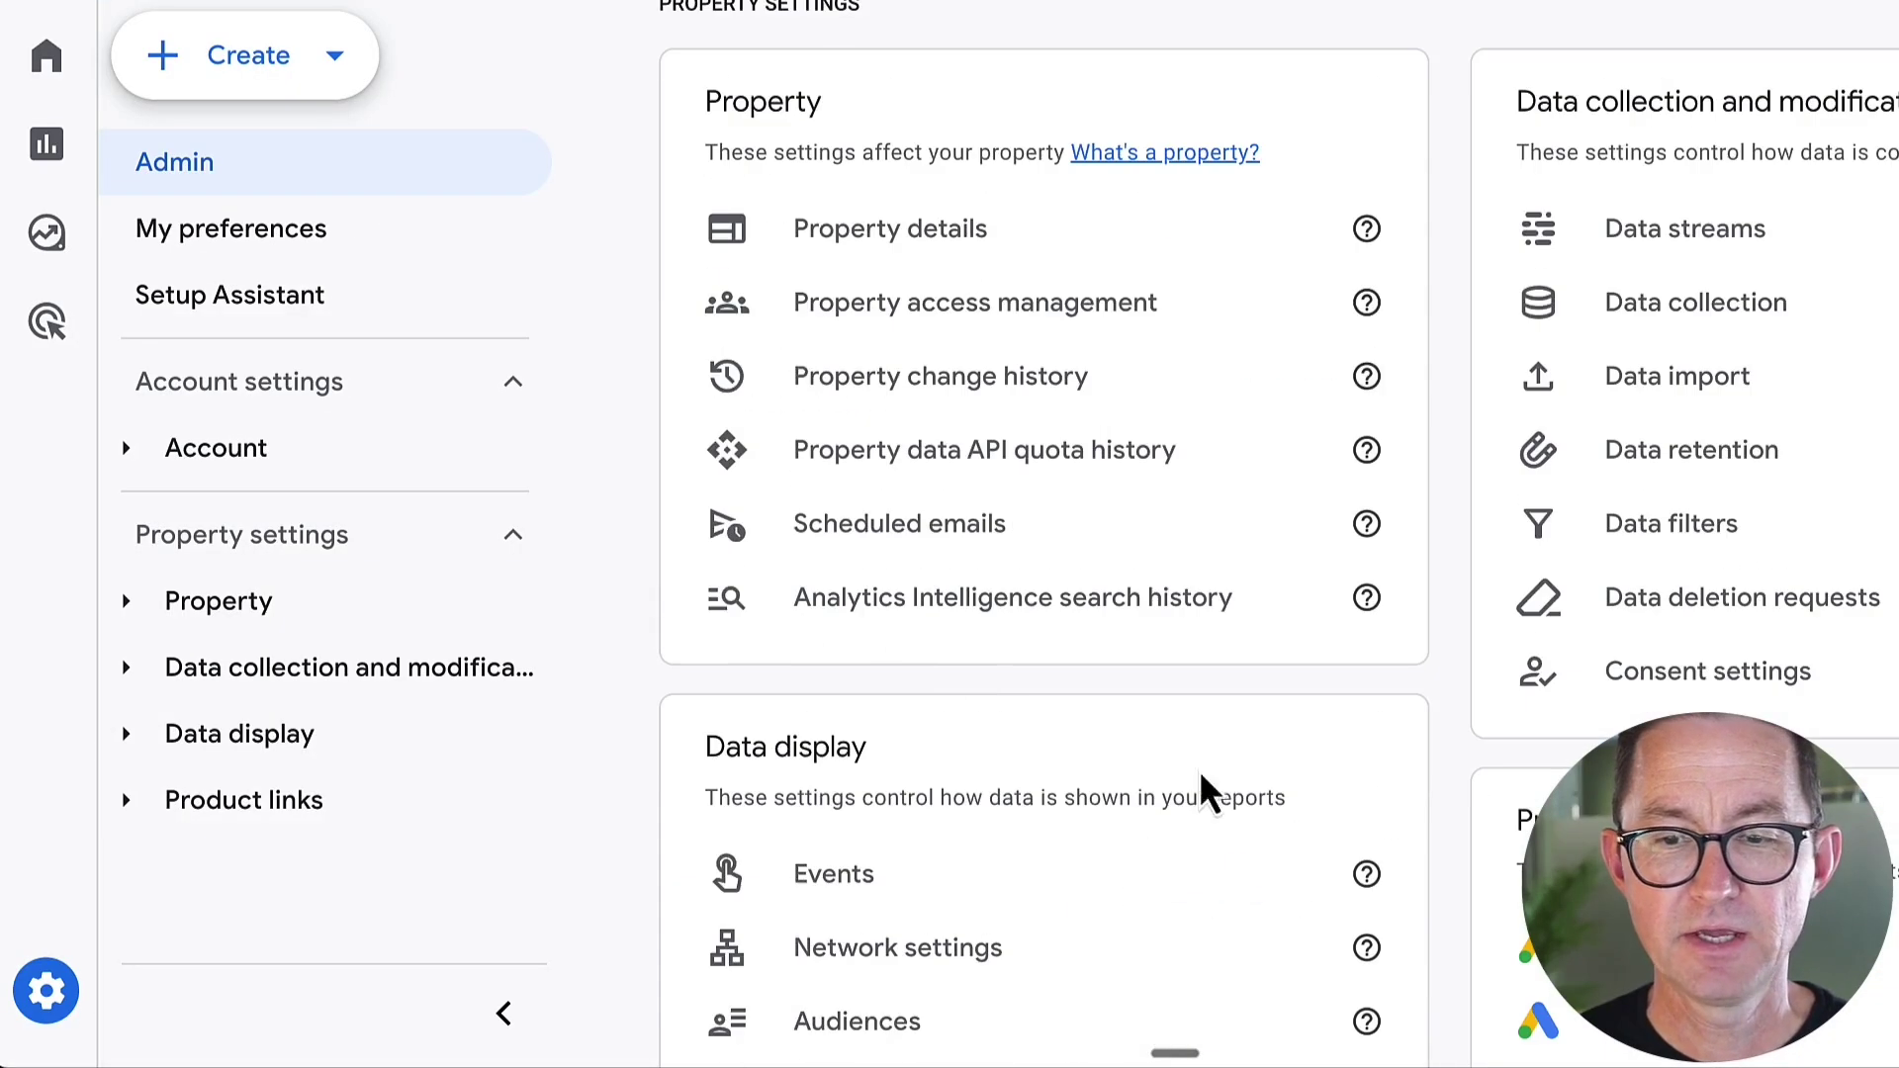
{"action": "left_click", "coordinate": [1693, 463]}
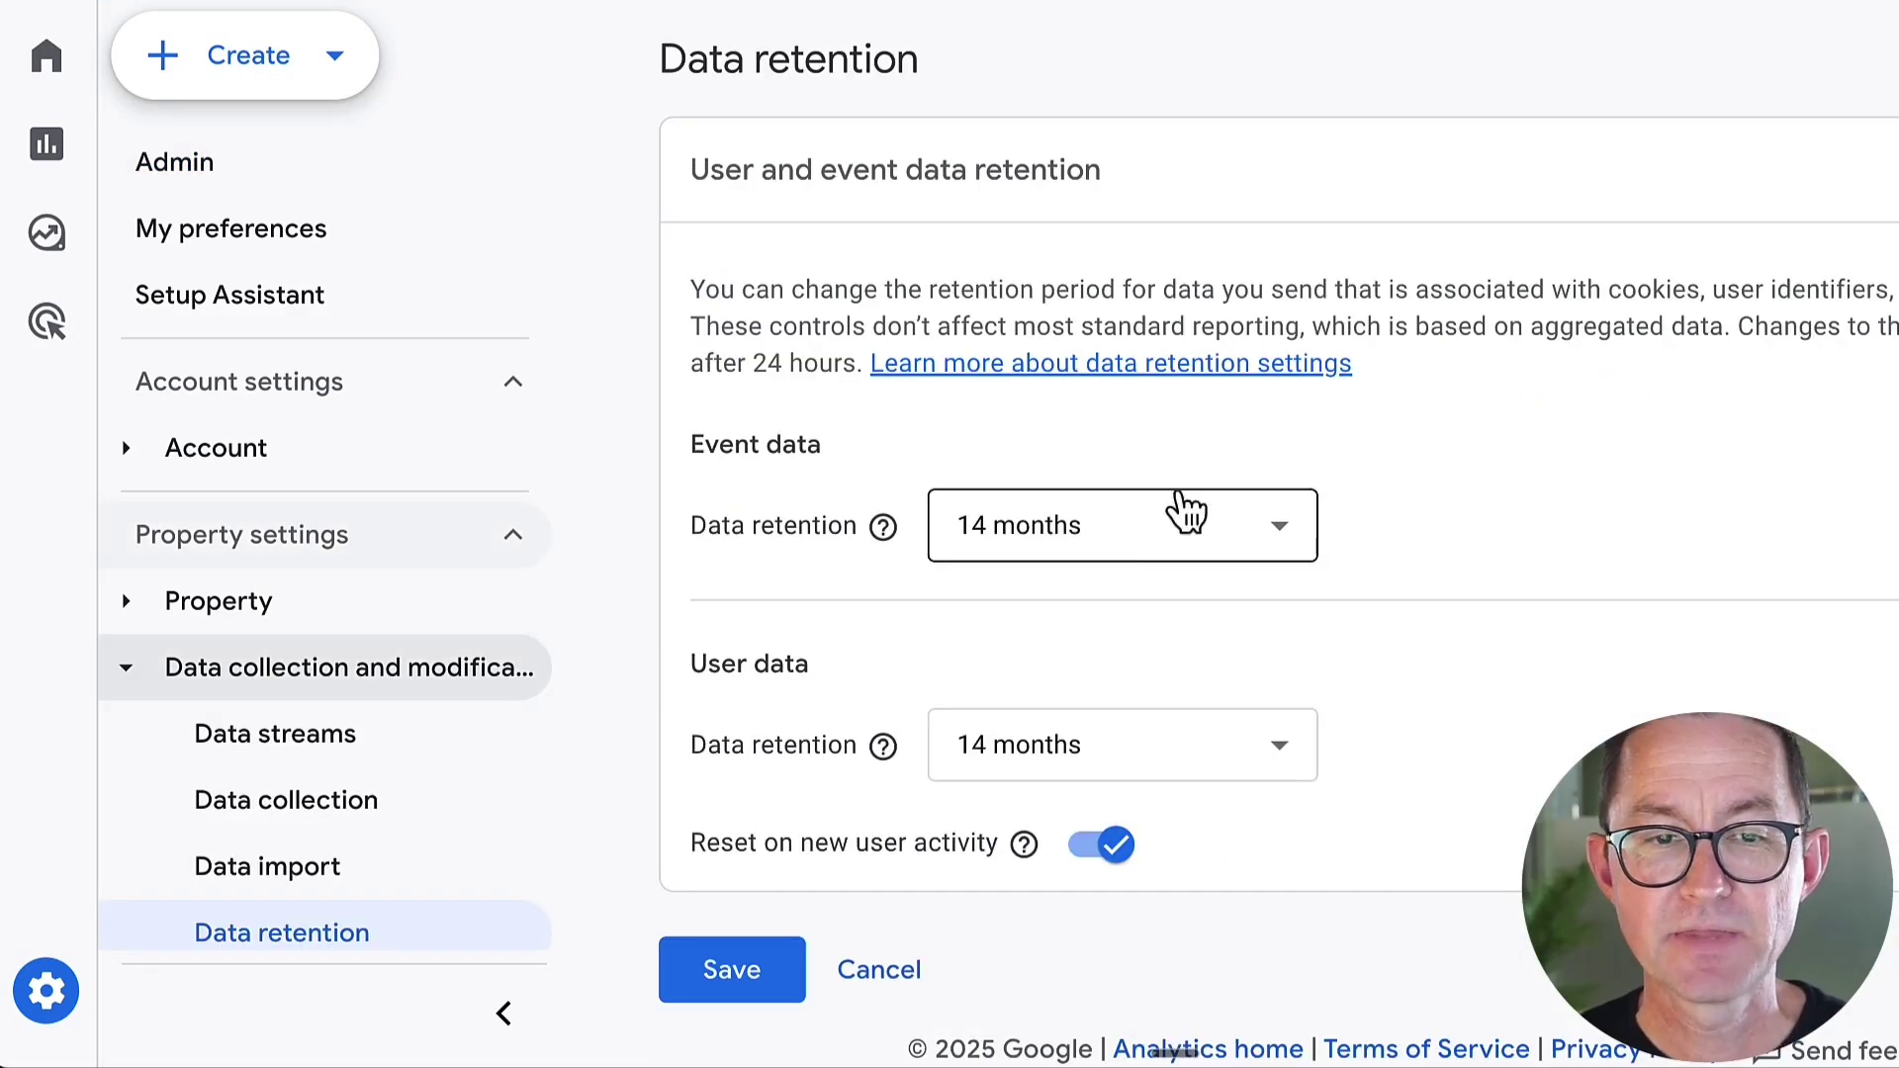
{"action": "left_click", "coordinate": [1093, 529]}
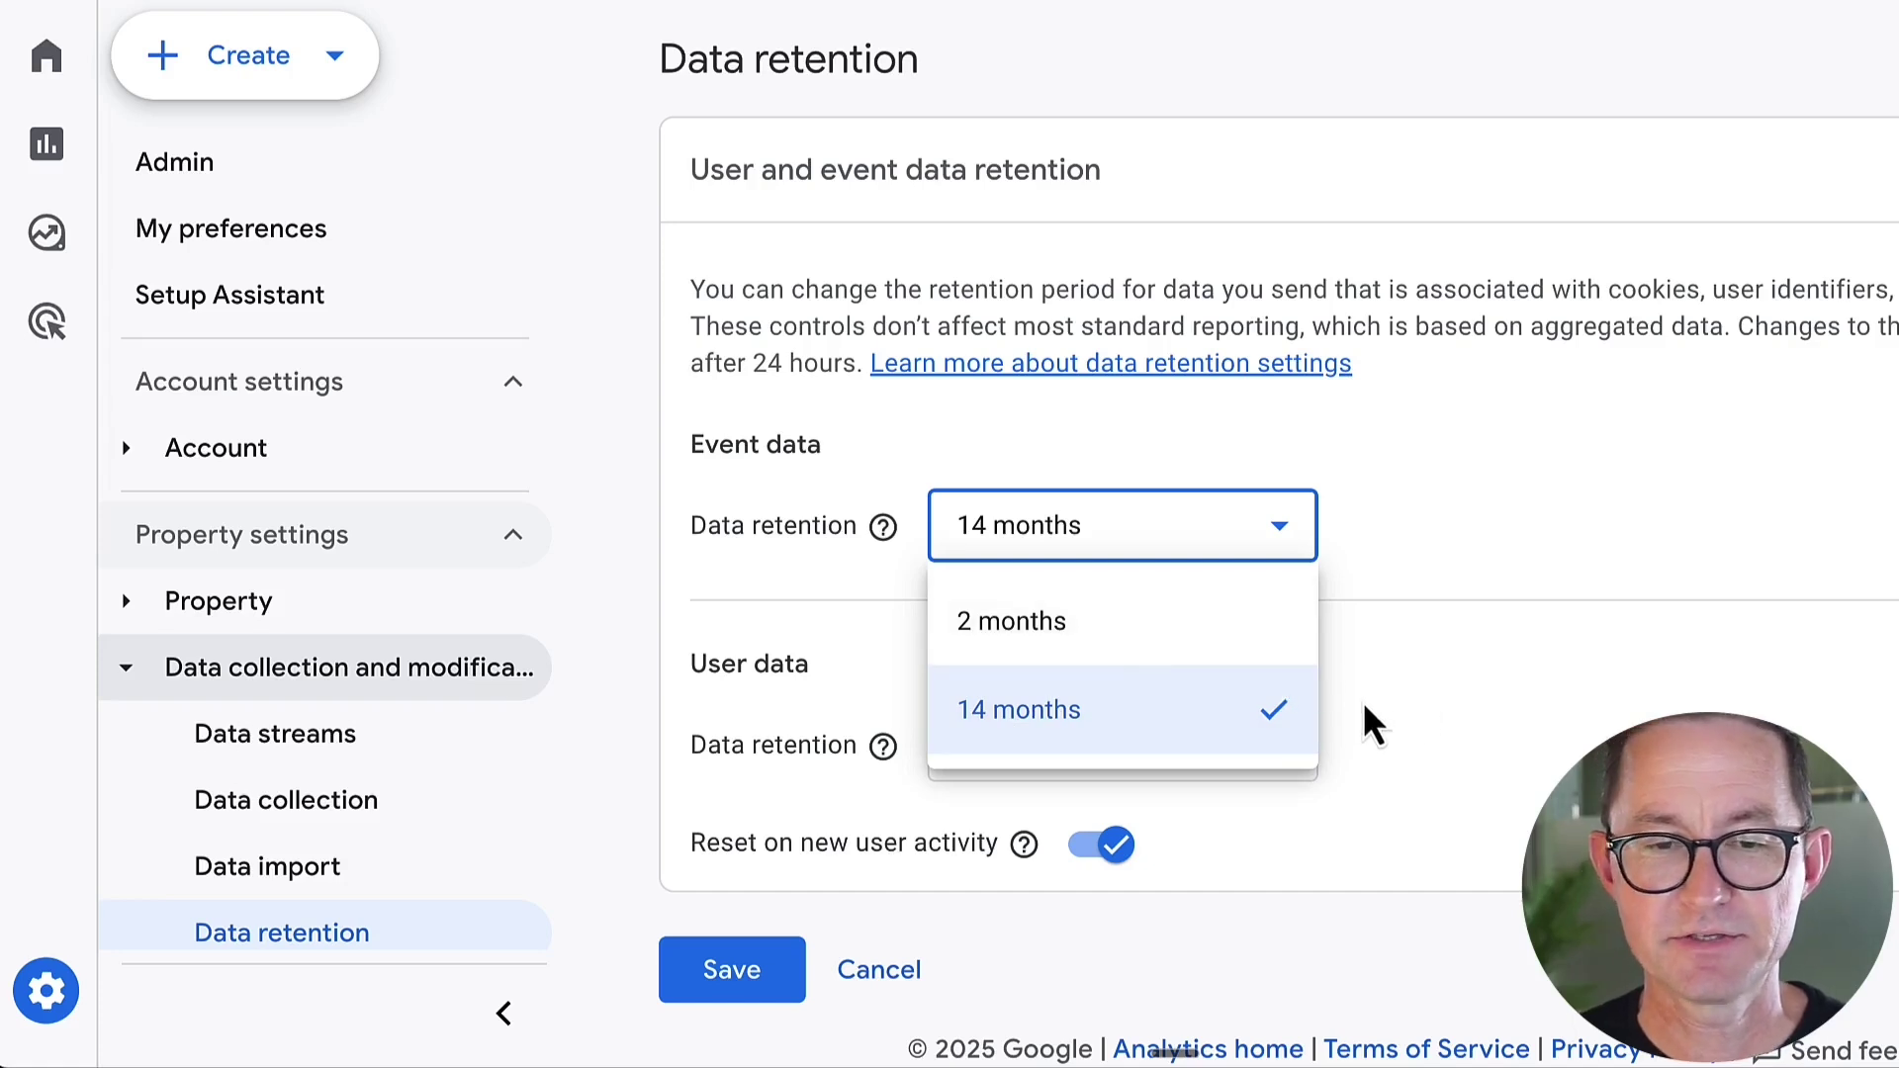
{"action": "left_click", "coordinate": [1409, 712]}
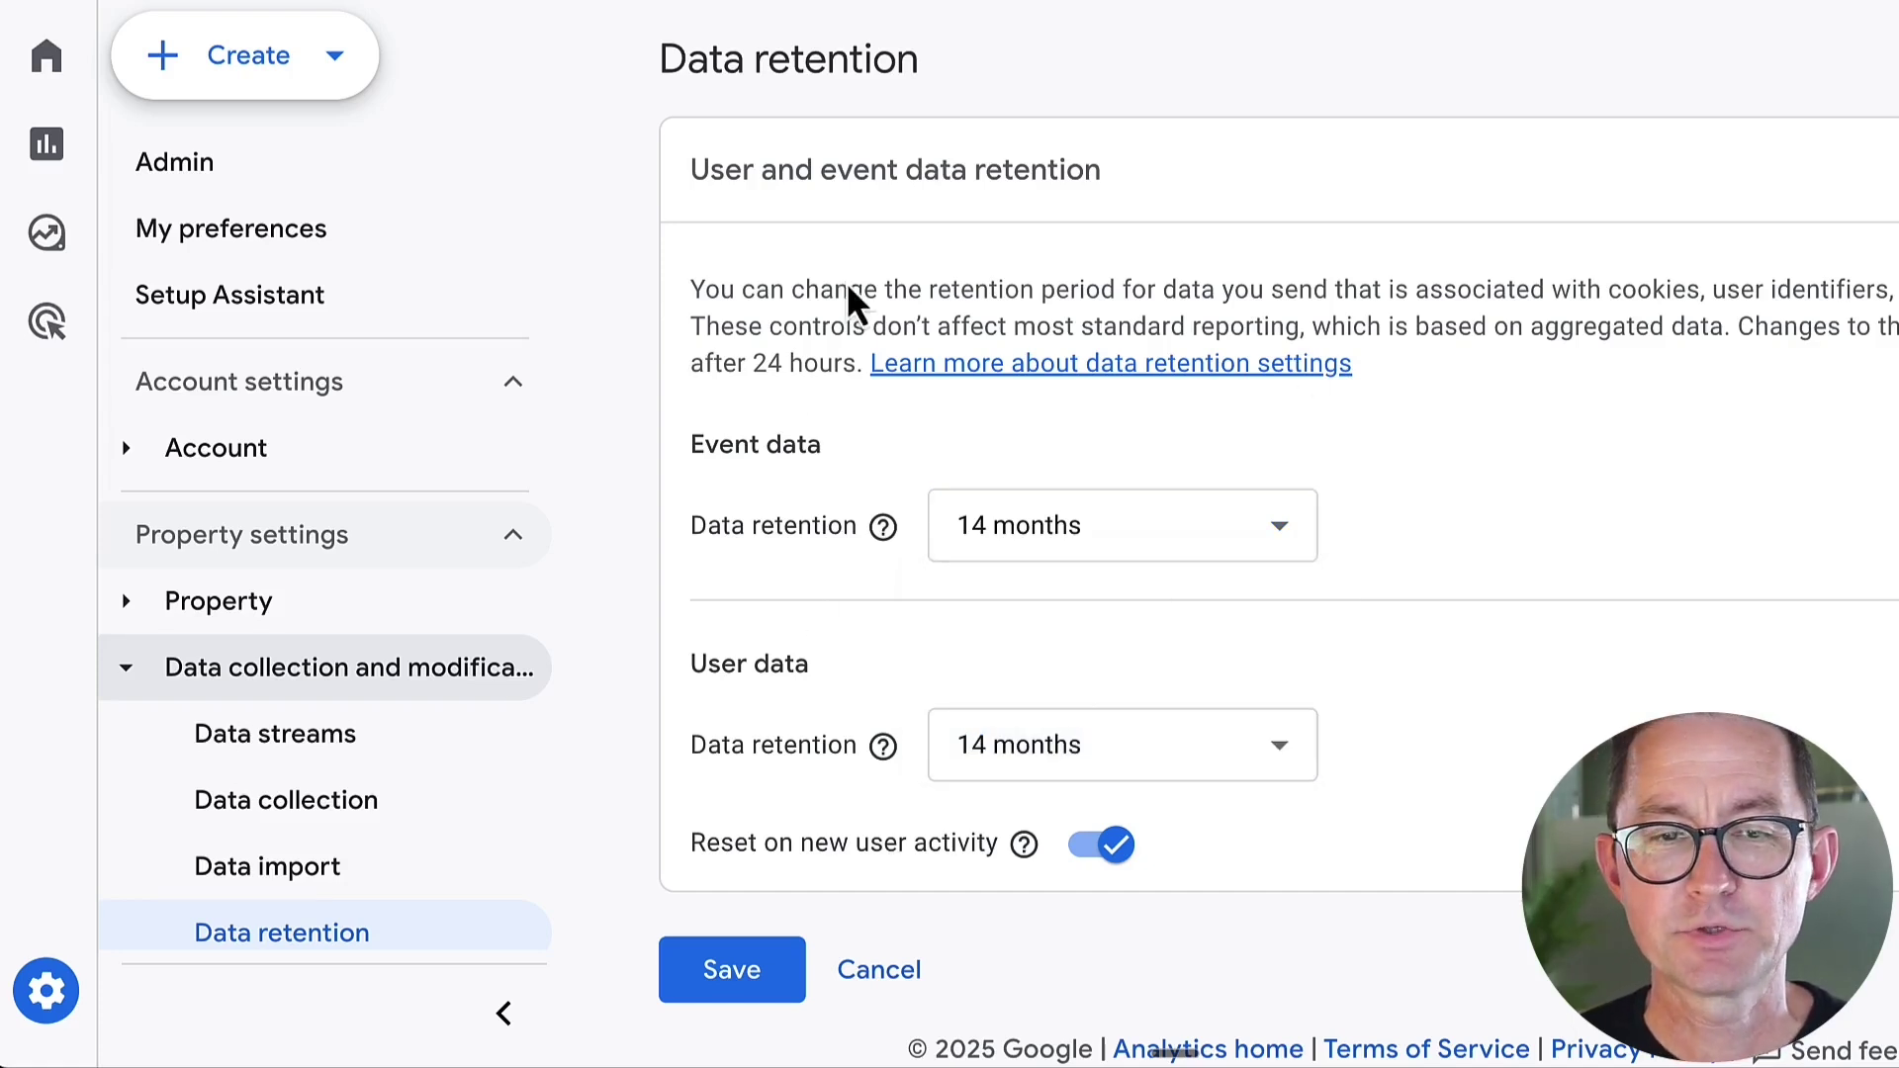
{"action": "mouse_move", "coordinate": [54, 247]}
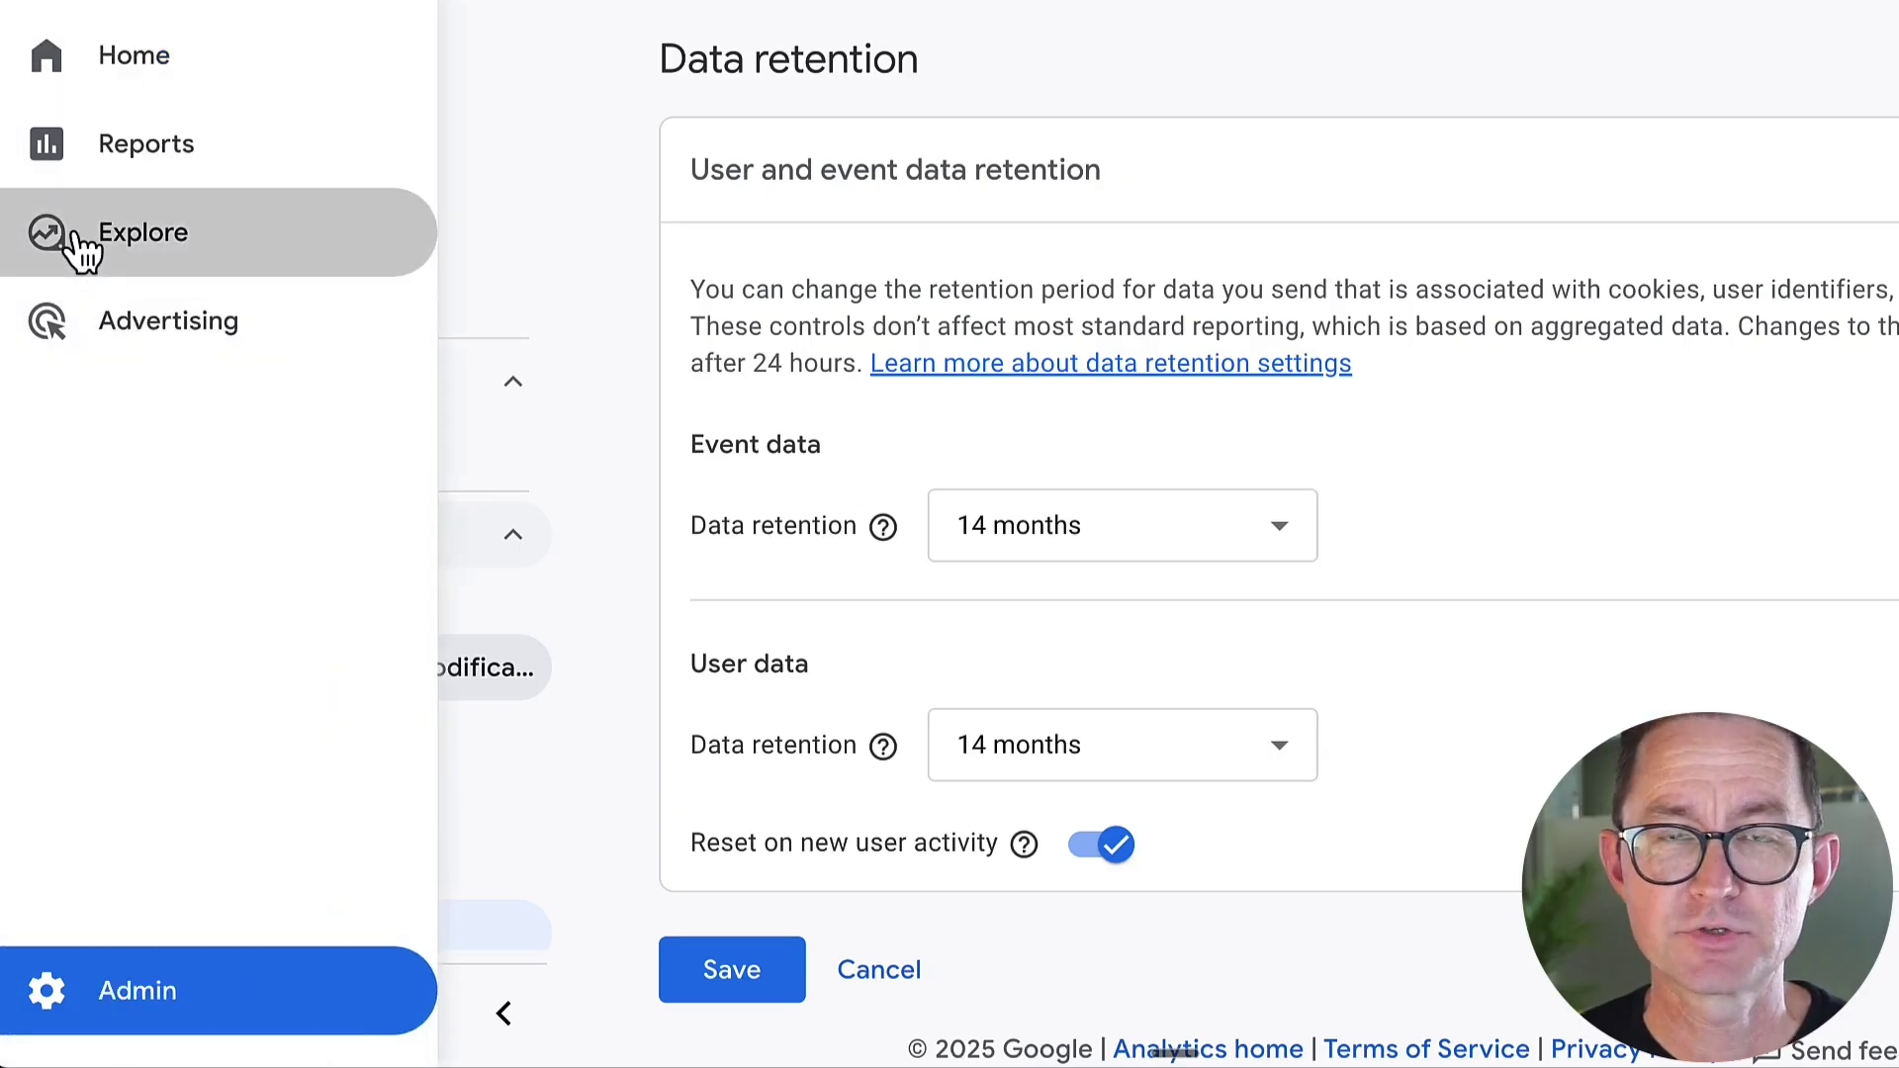
Step: Open the Traffic from AI Sources v2 exploration and set the line chart's granularity to Week
{"action": "left_click", "coordinate": [82, 246]}
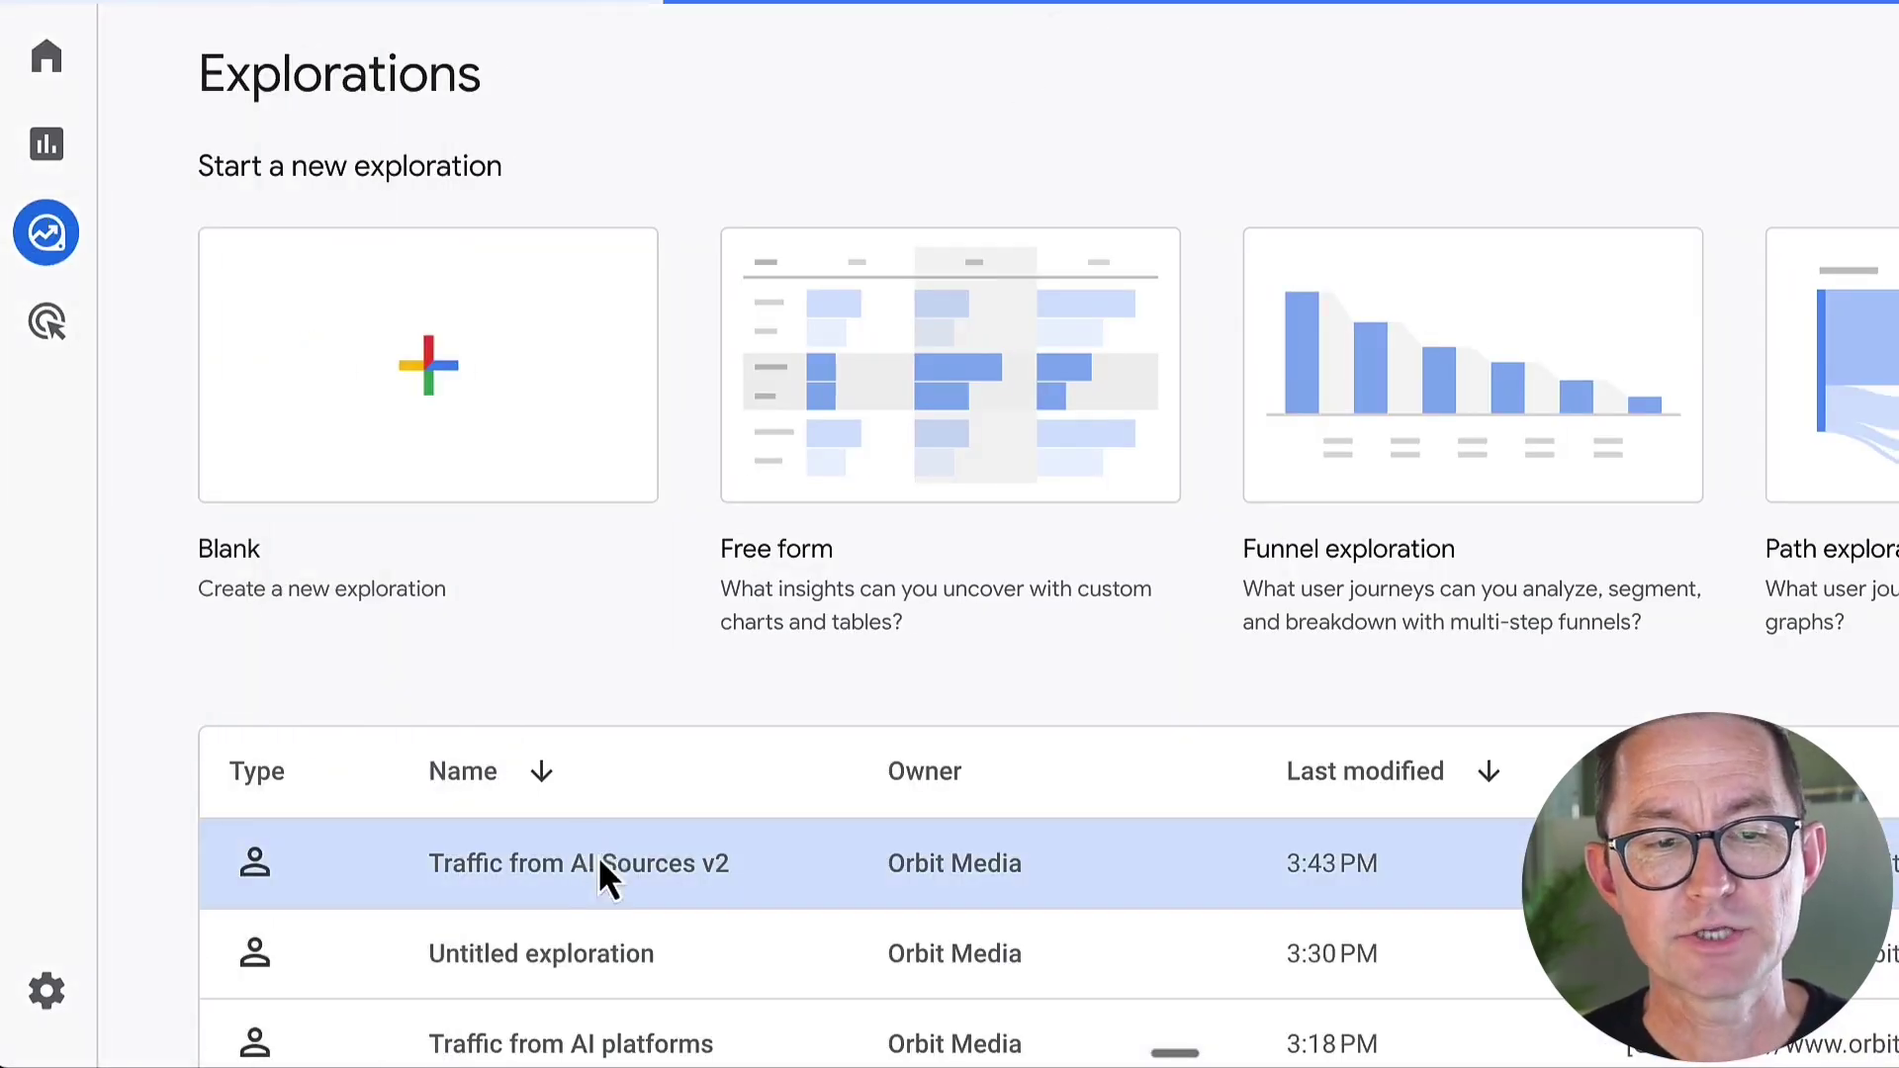
{"action": "left_click", "coordinate": [599, 862]}
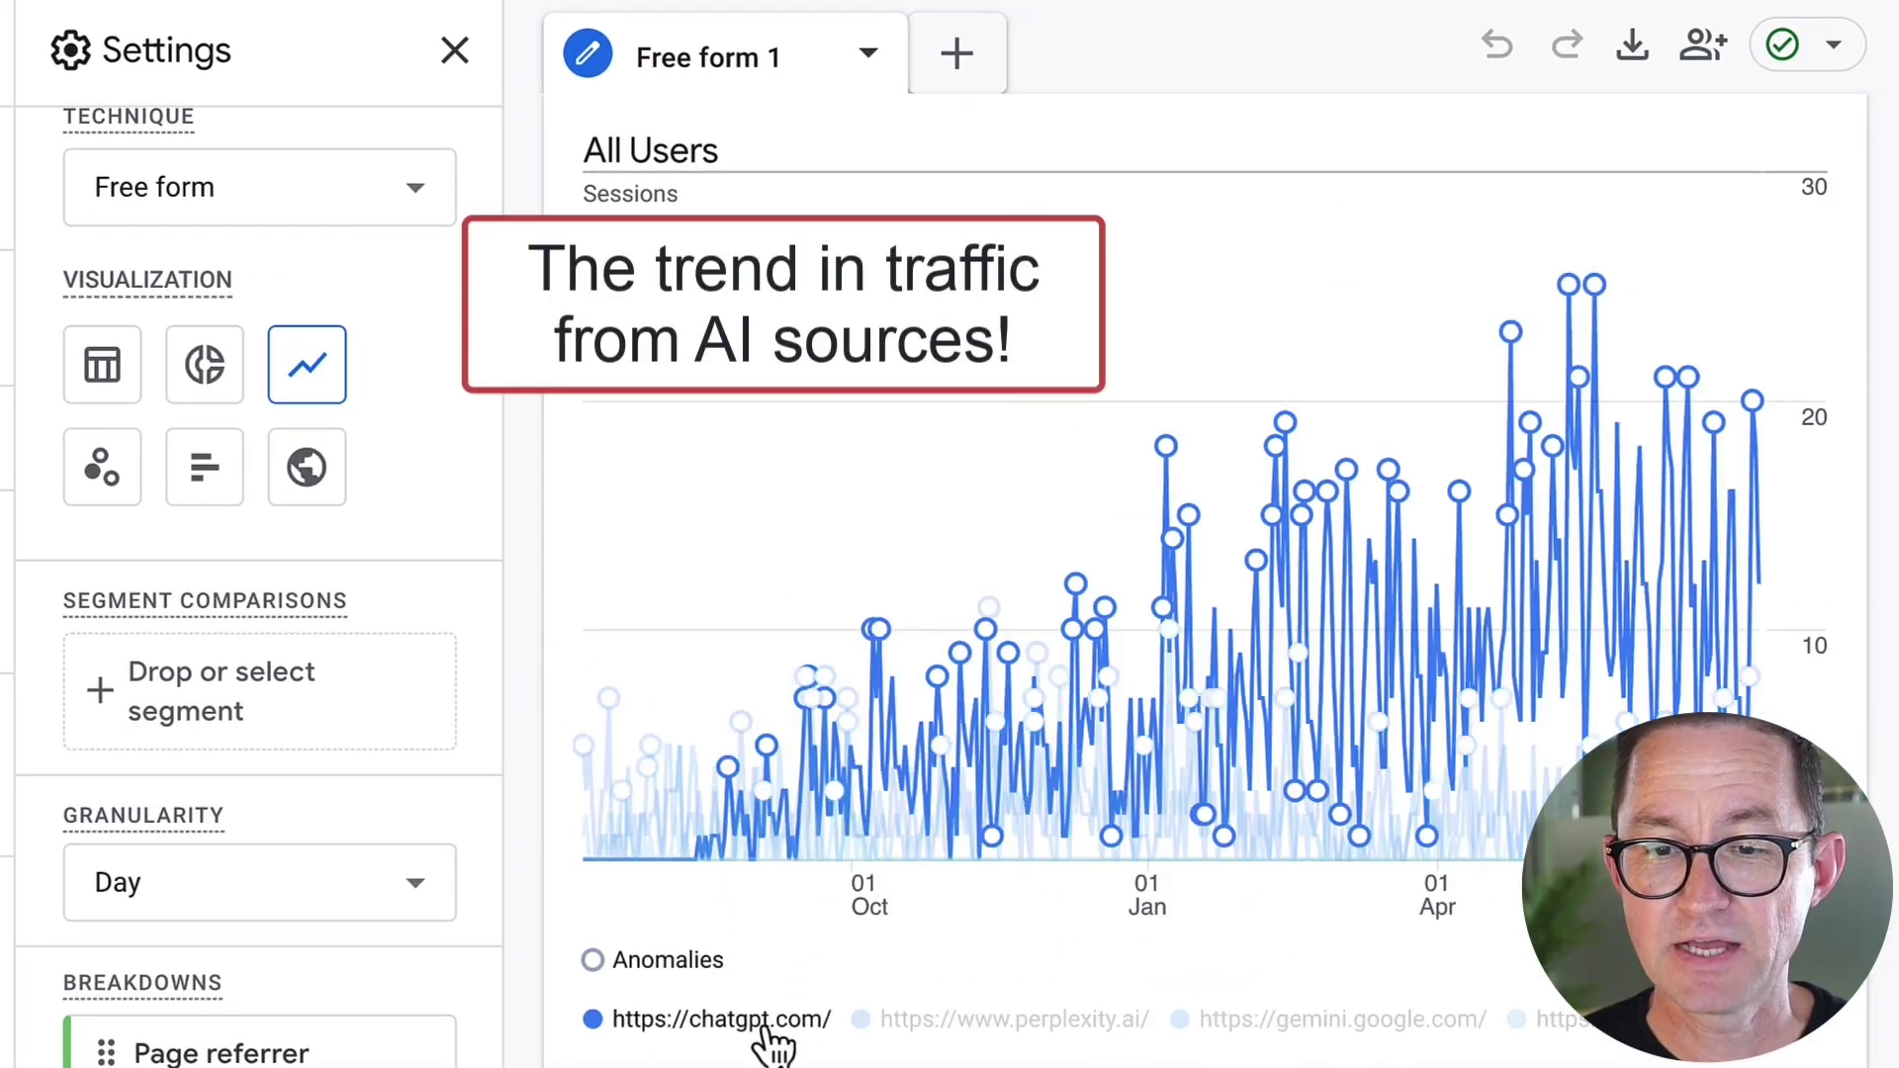
{"action": "scroll", "coordinate": [267, 649], "scroll_direction": "down", "scroll_amount": 1}
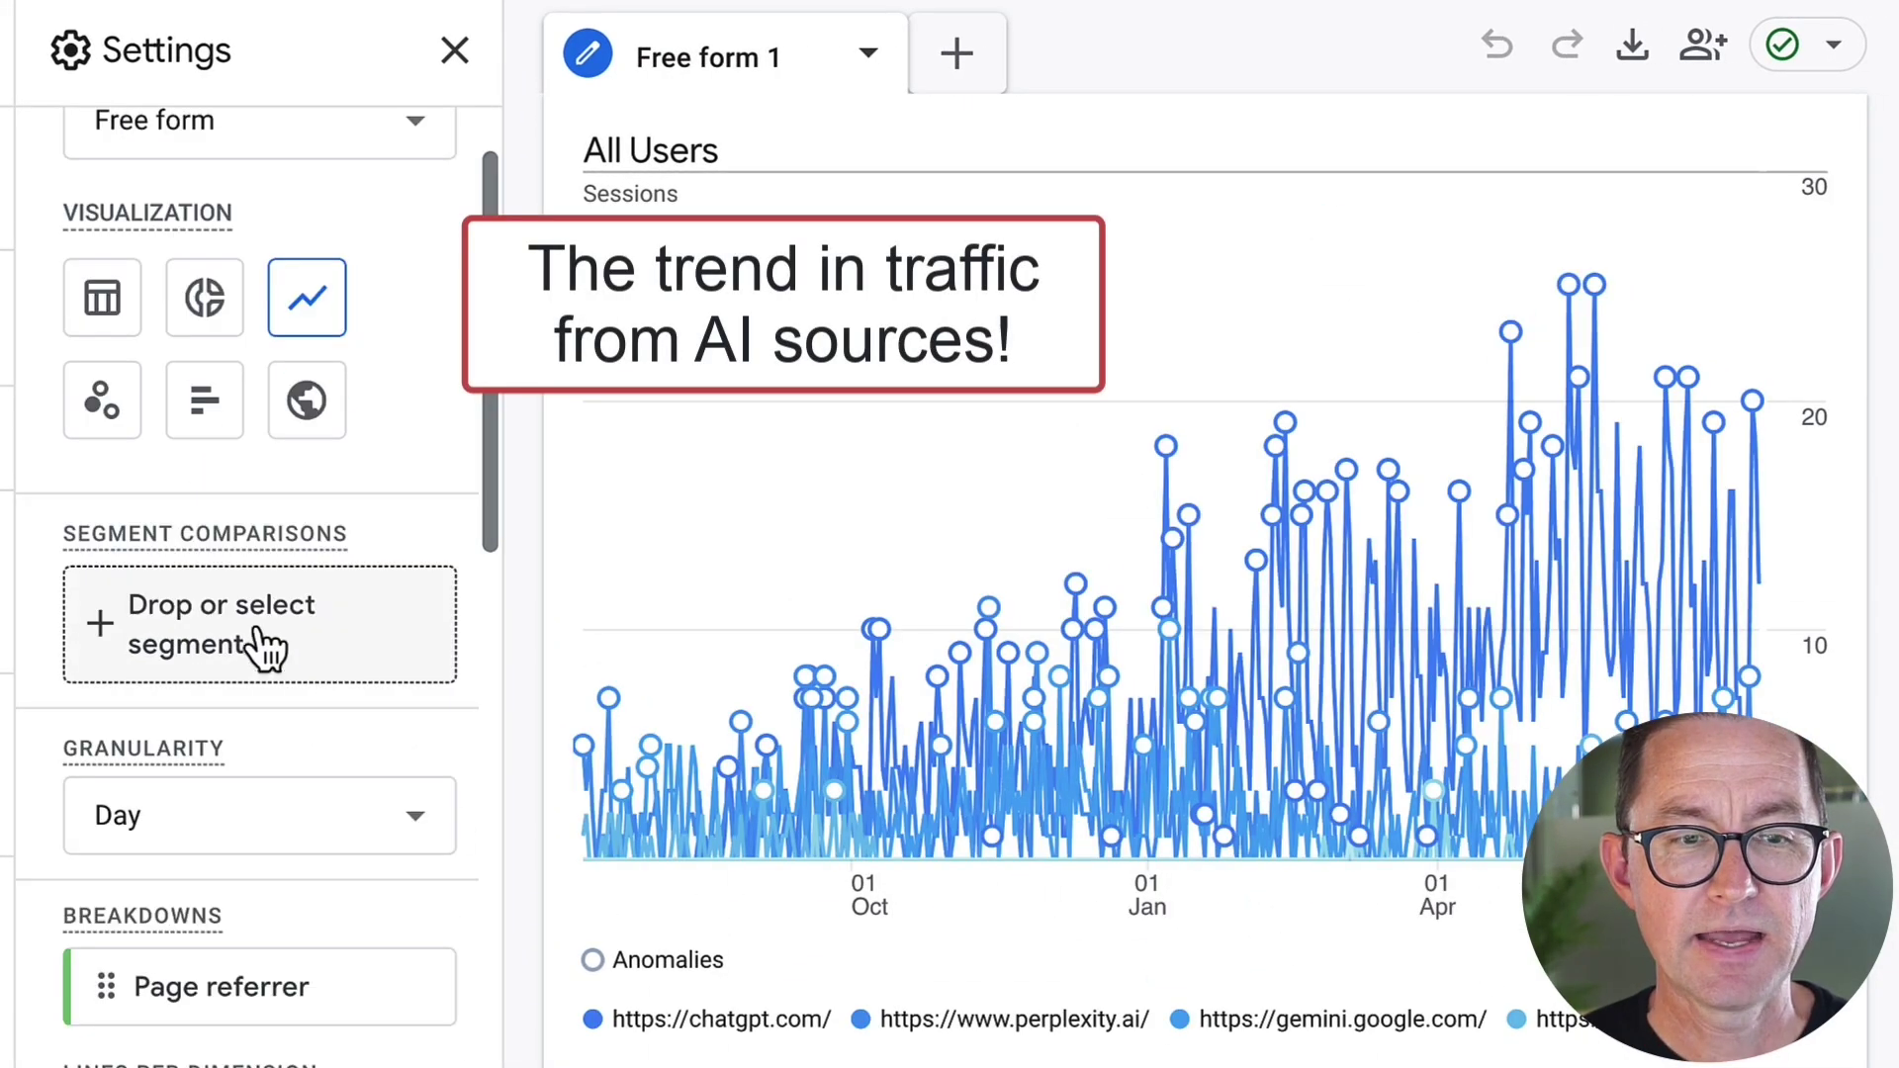
{"action": "scroll", "coordinate": [234, 781], "scroll_direction": "down", "scroll_amount": 1}
{"action": "left_click", "coordinate": [289, 762]}
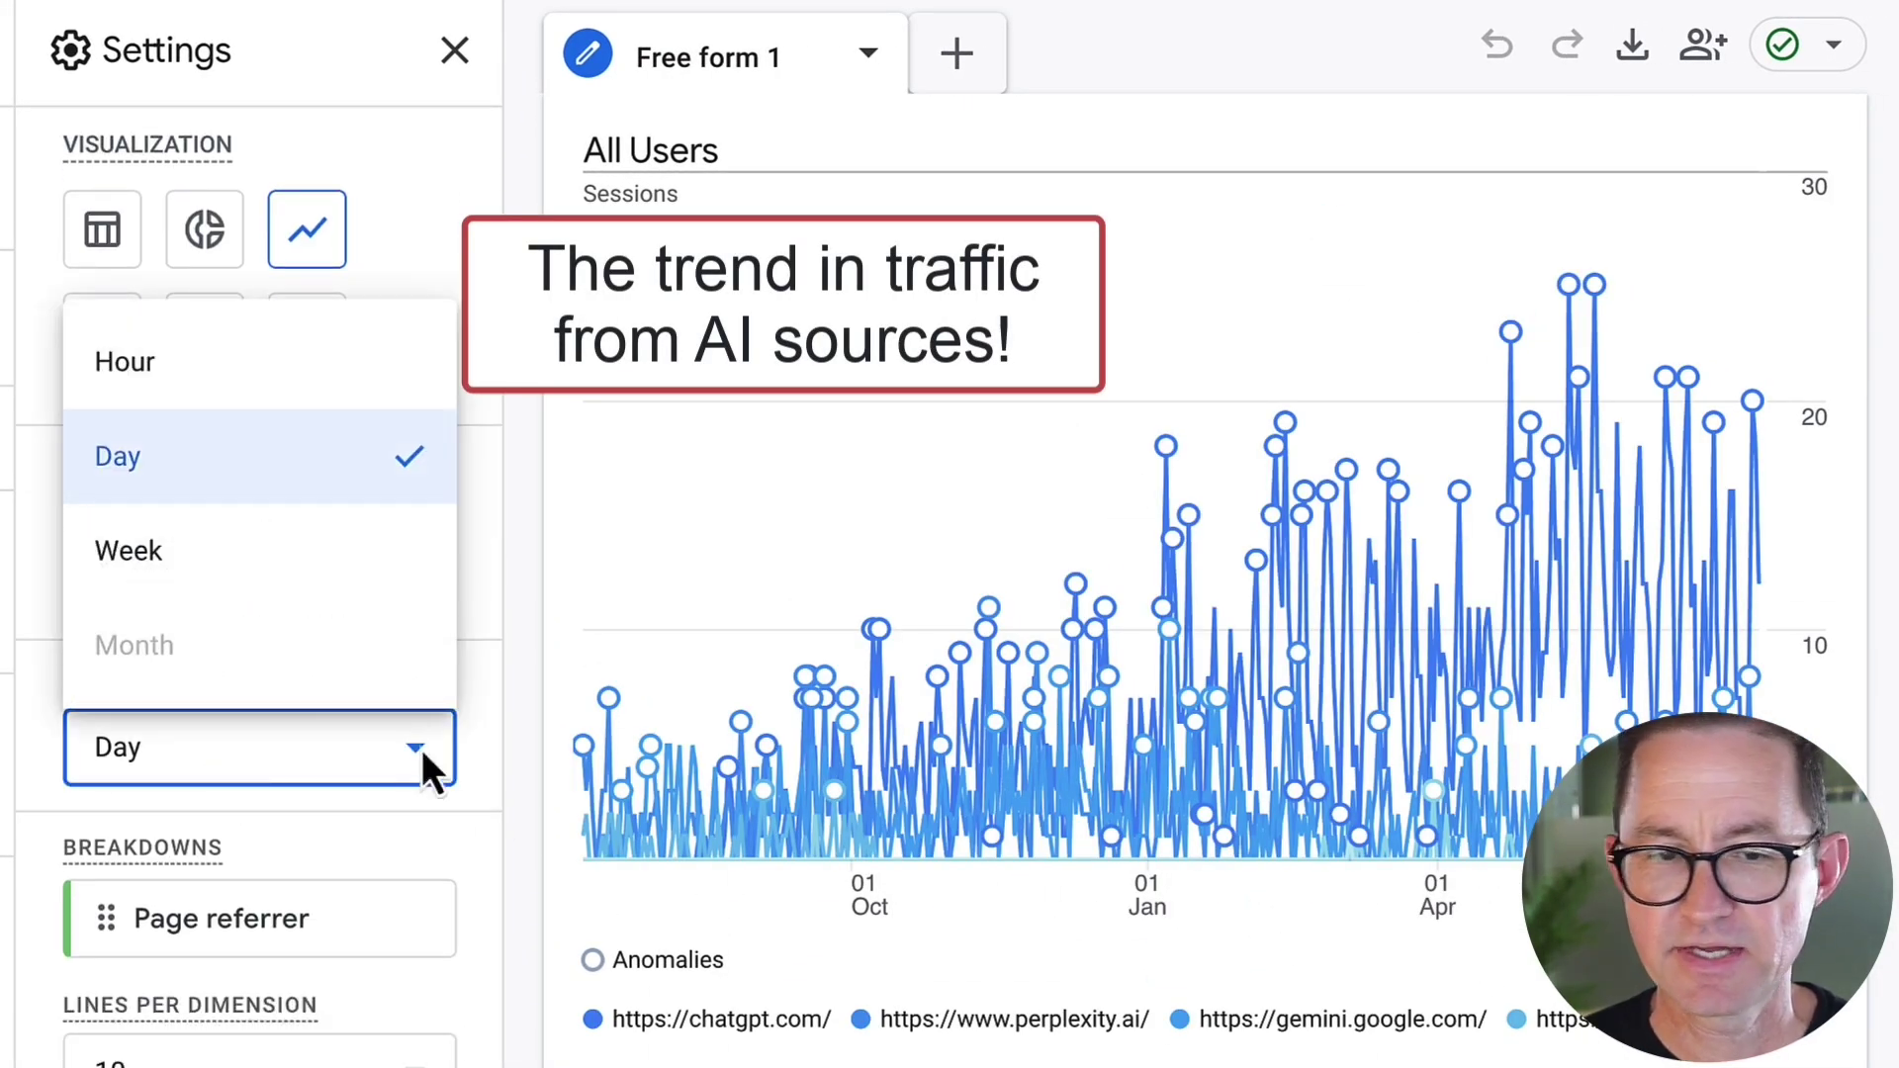
{"action": "left_click", "coordinate": [193, 545]}
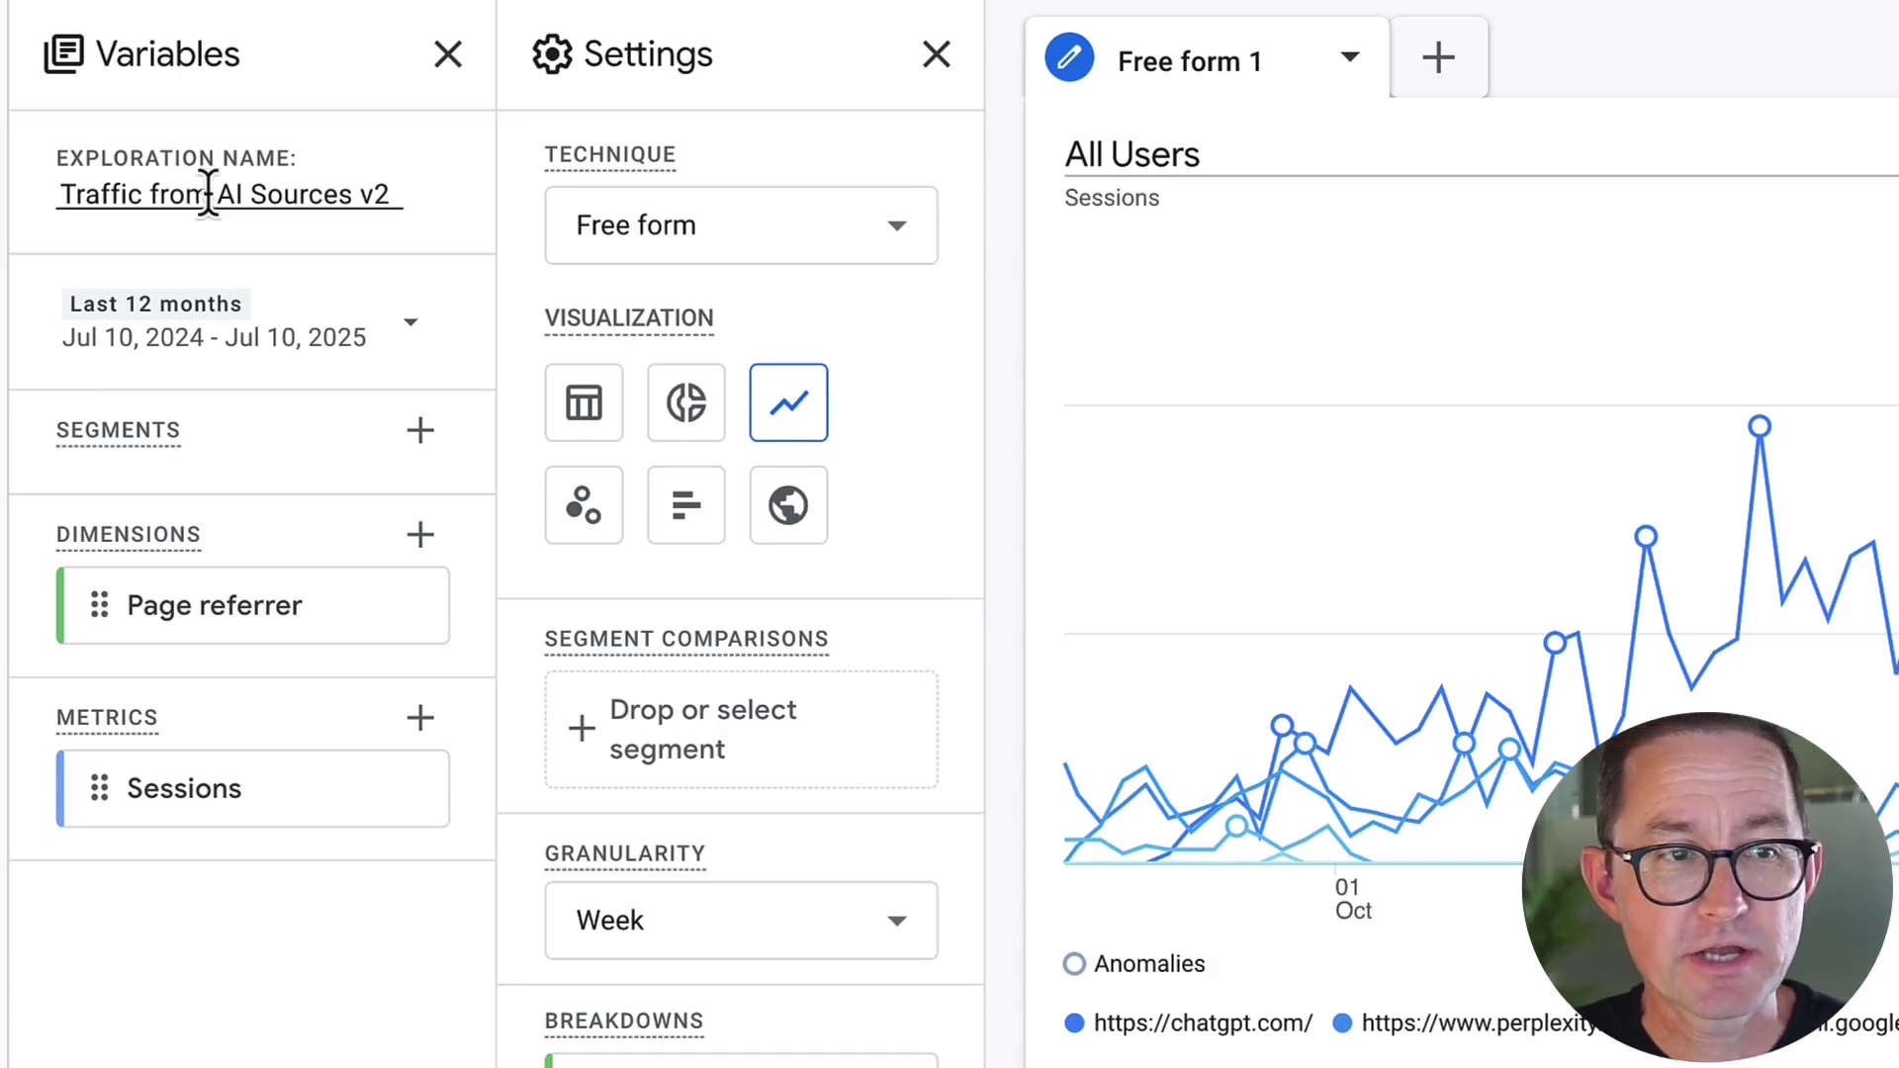
Step: Add another Free form tab to the exploration and add the Landing page + query string dimension to its variables
{"action": "left_click", "coordinate": [1440, 62]}
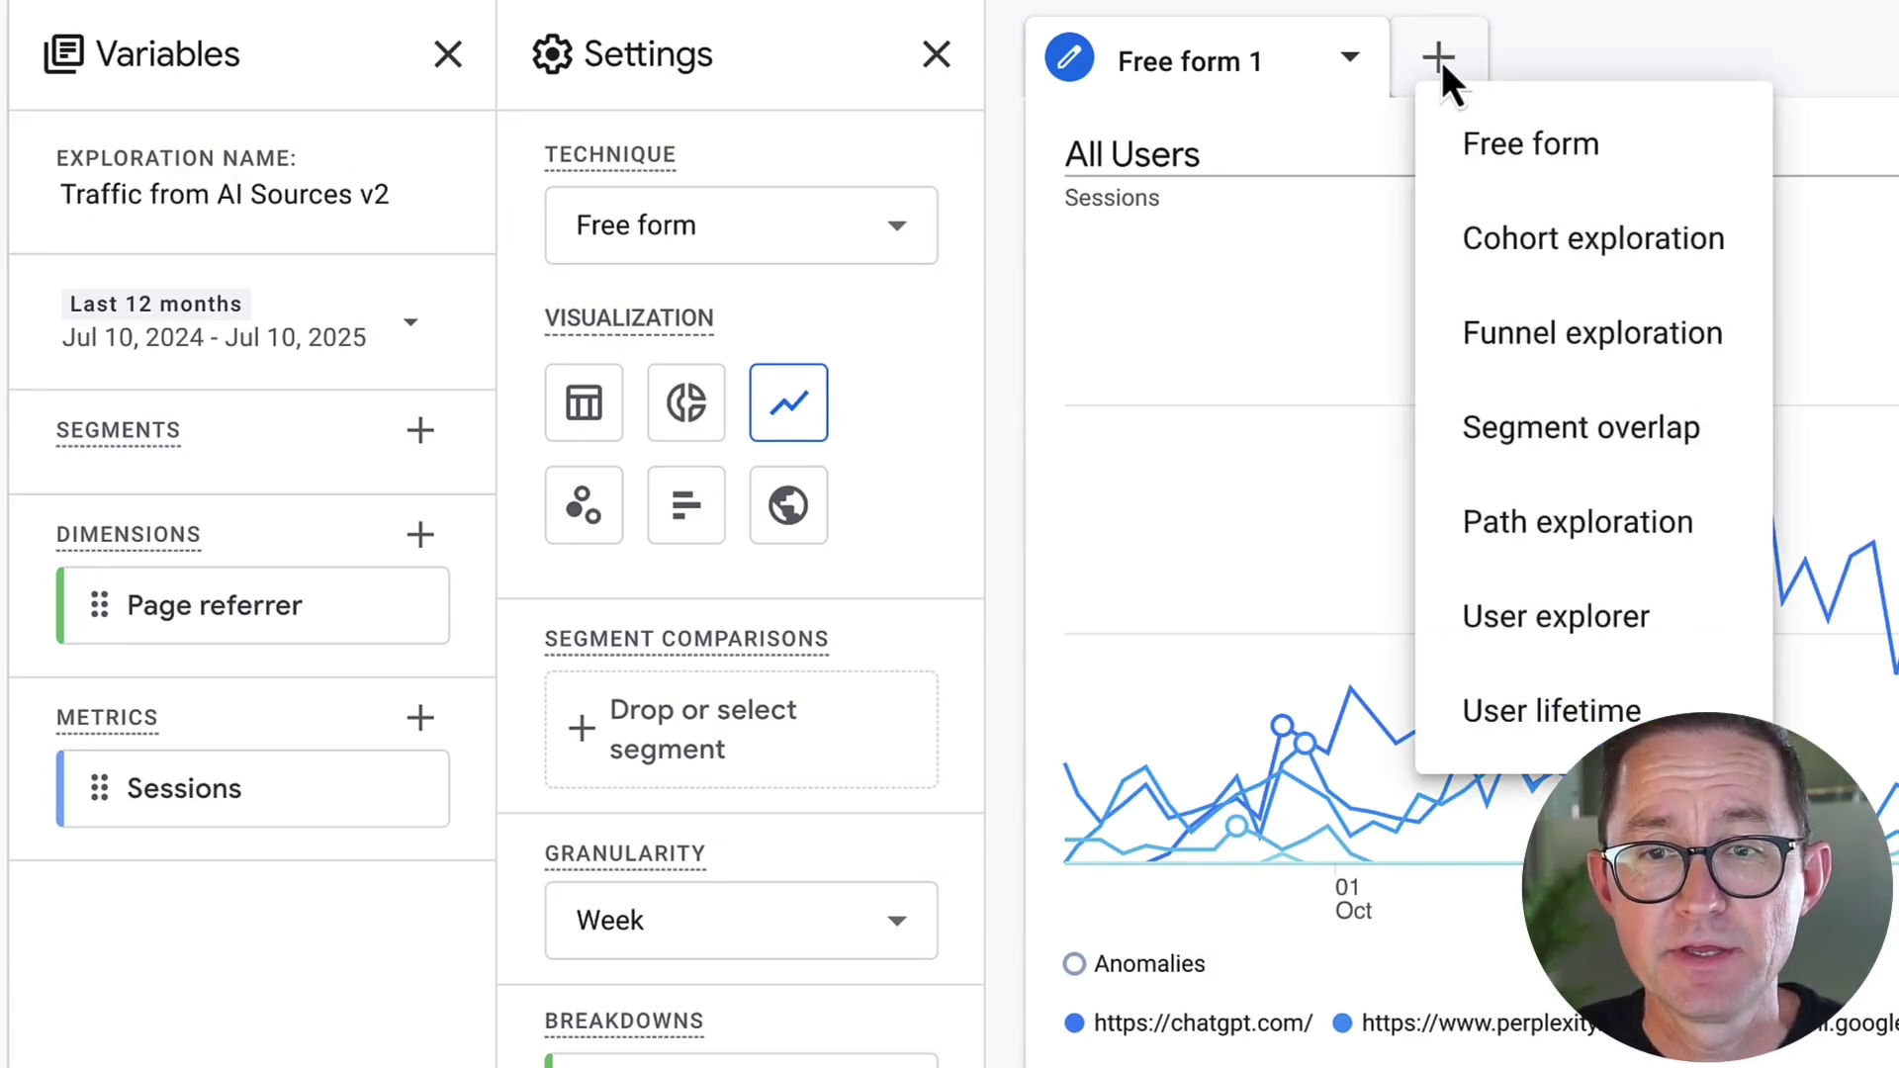
{"action": "left_click", "coordinate": [1496, 160]}
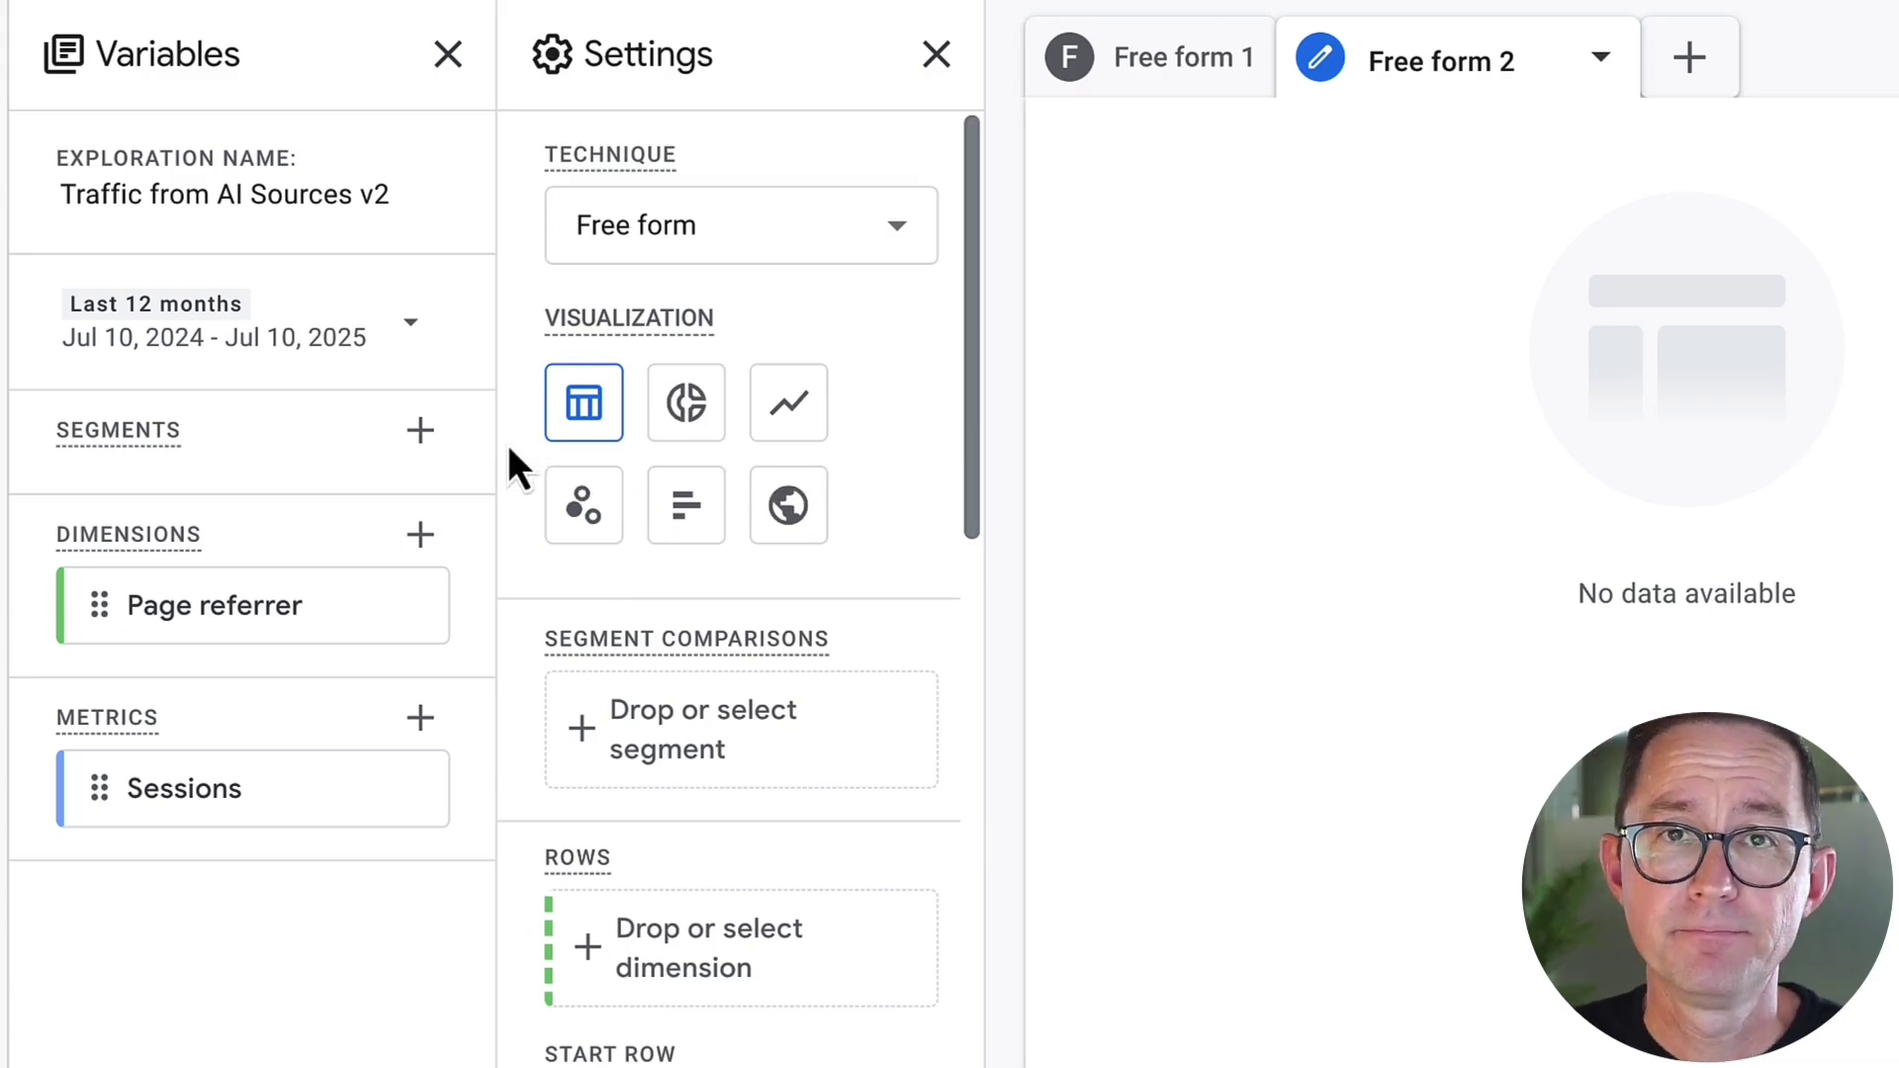
{"action": "left_click", "coordinate": [422, 537]}
{"action": "type", "text": "landing"}
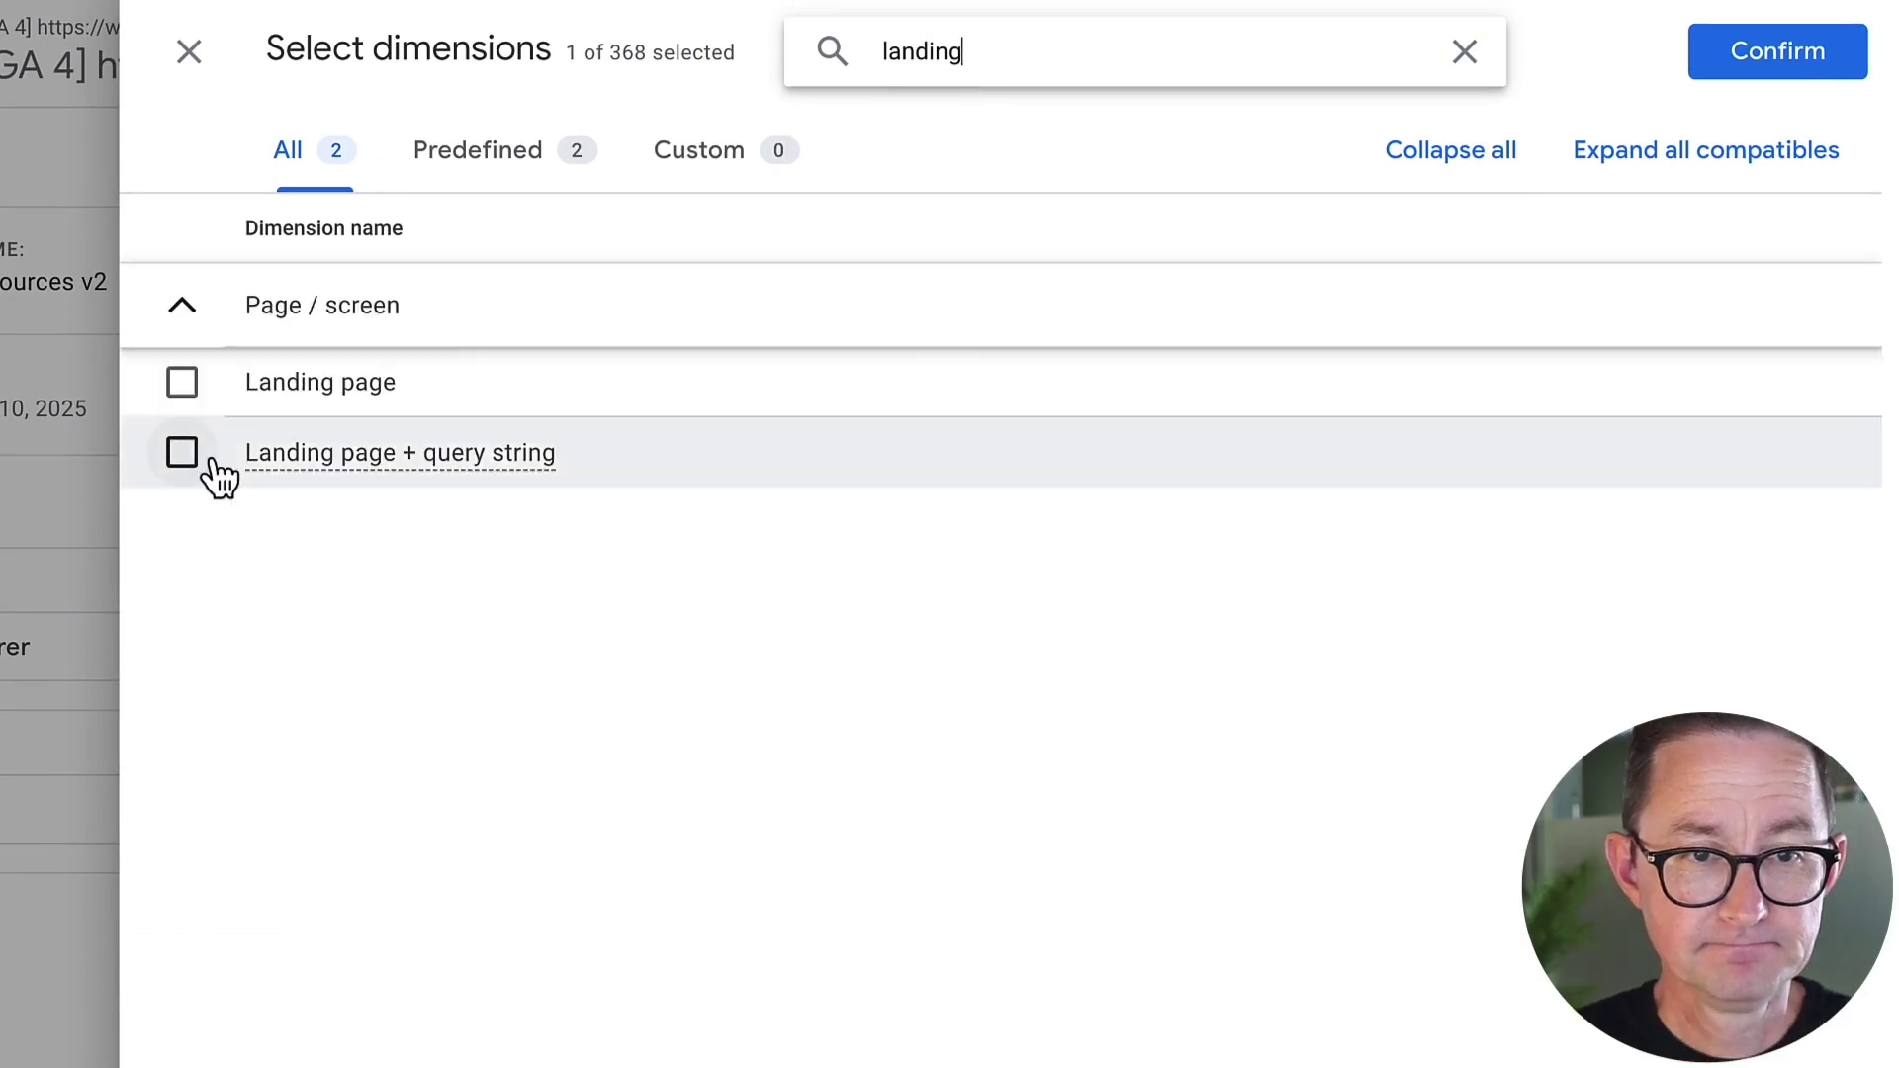
{"action": "left_click", "coordinate": [184, 452]}
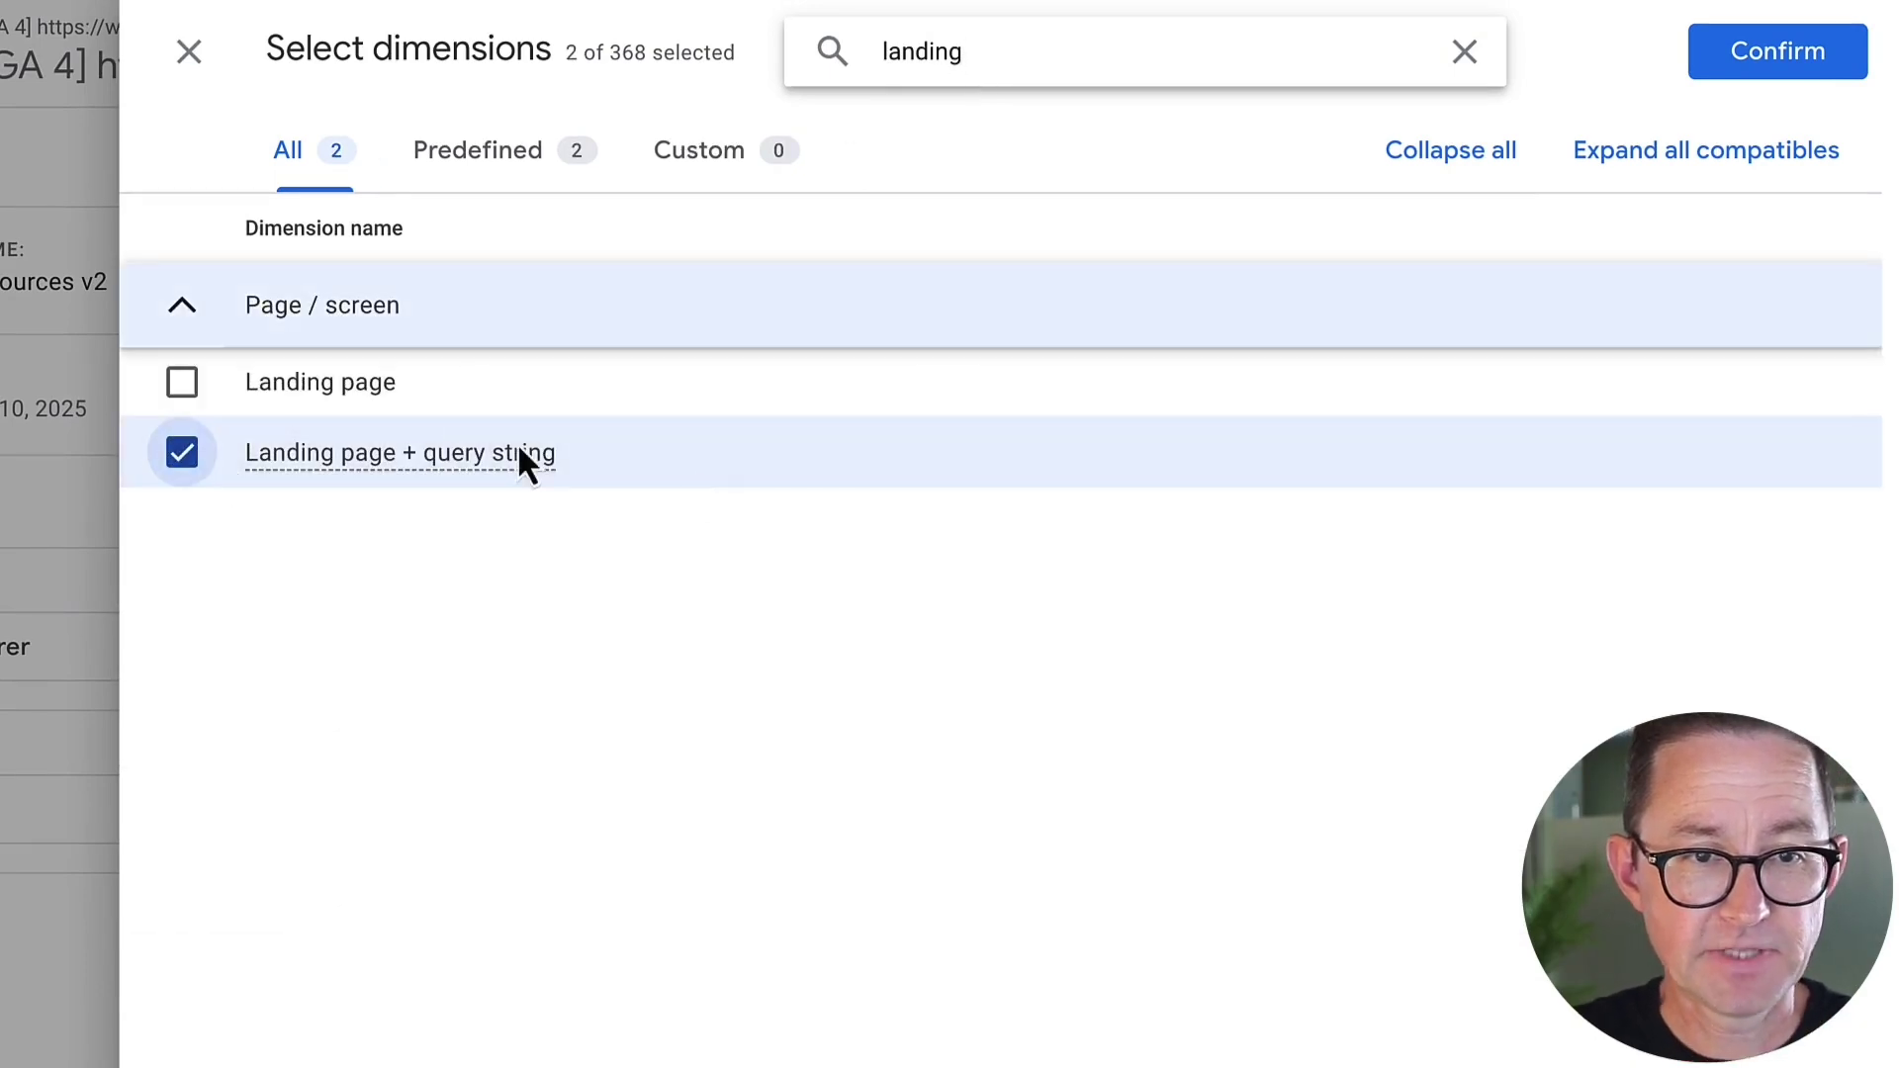
{"action": "left_click", "coordinate": [1796, 70]}
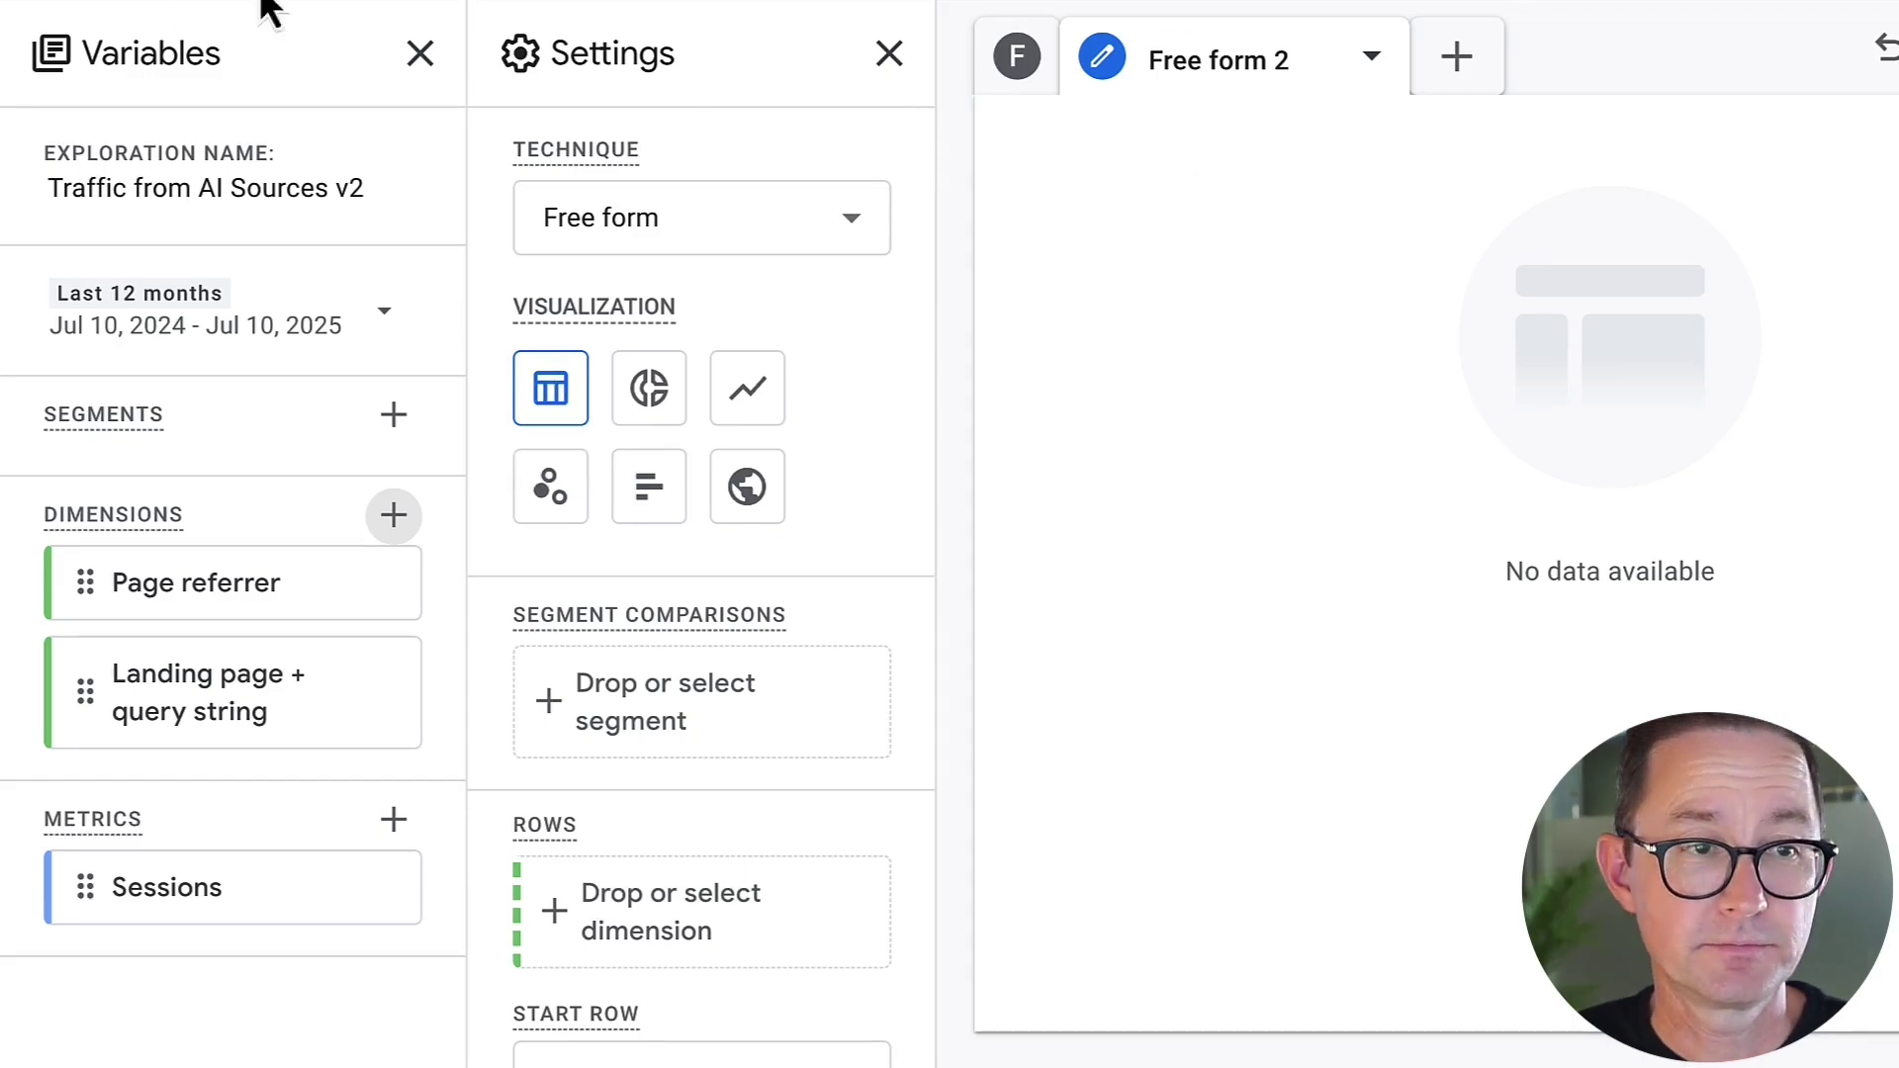
Step: Set Landing page + query string as the new table's rows and Sessions as its values
{"action": "scroll", "coordinate": [755, 729], "scroll_direction": "down", "scroll_amount": 5}
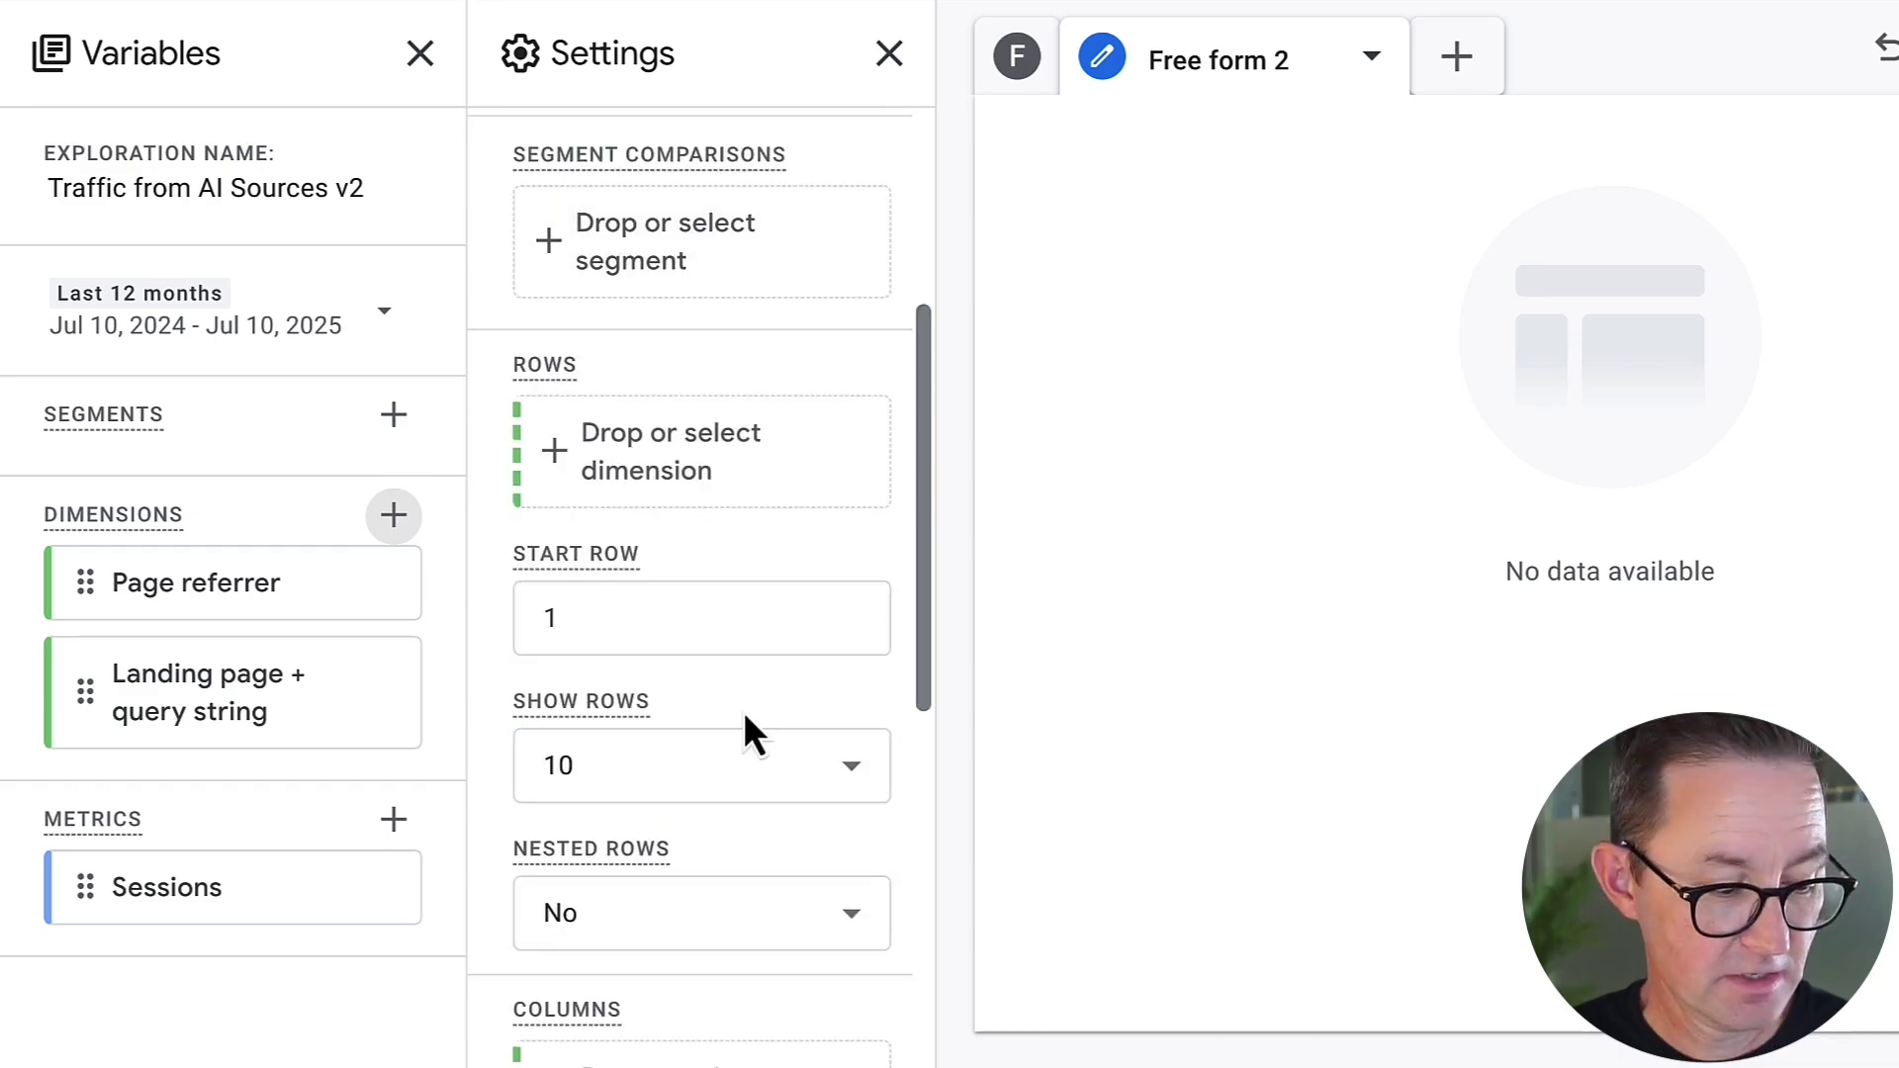
{"action": "left_click", "coordinate": [665, 473]}
{"action": "left_click", "coordinate": [785, 633]}
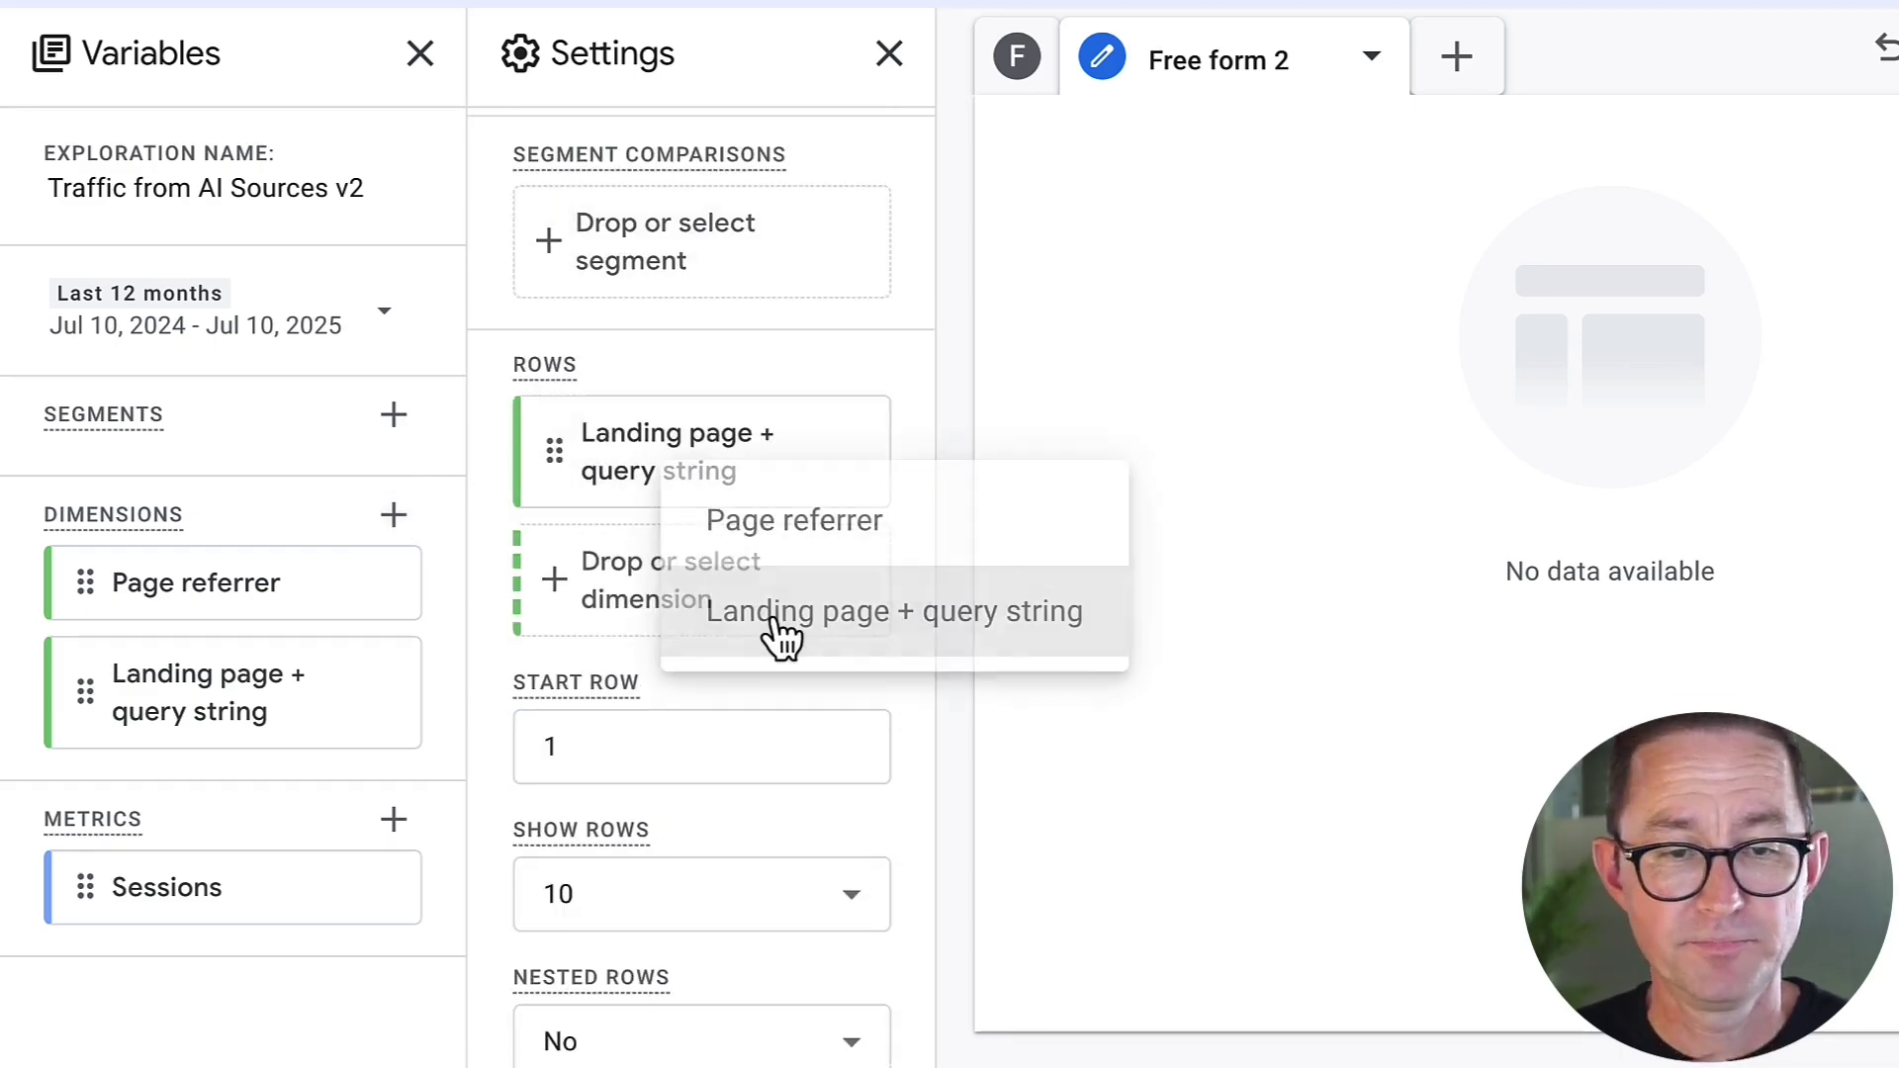
{"action": "scroll", "coordinate": [776, 649], "scroll_direction": "down", "scroll_amount": 10}
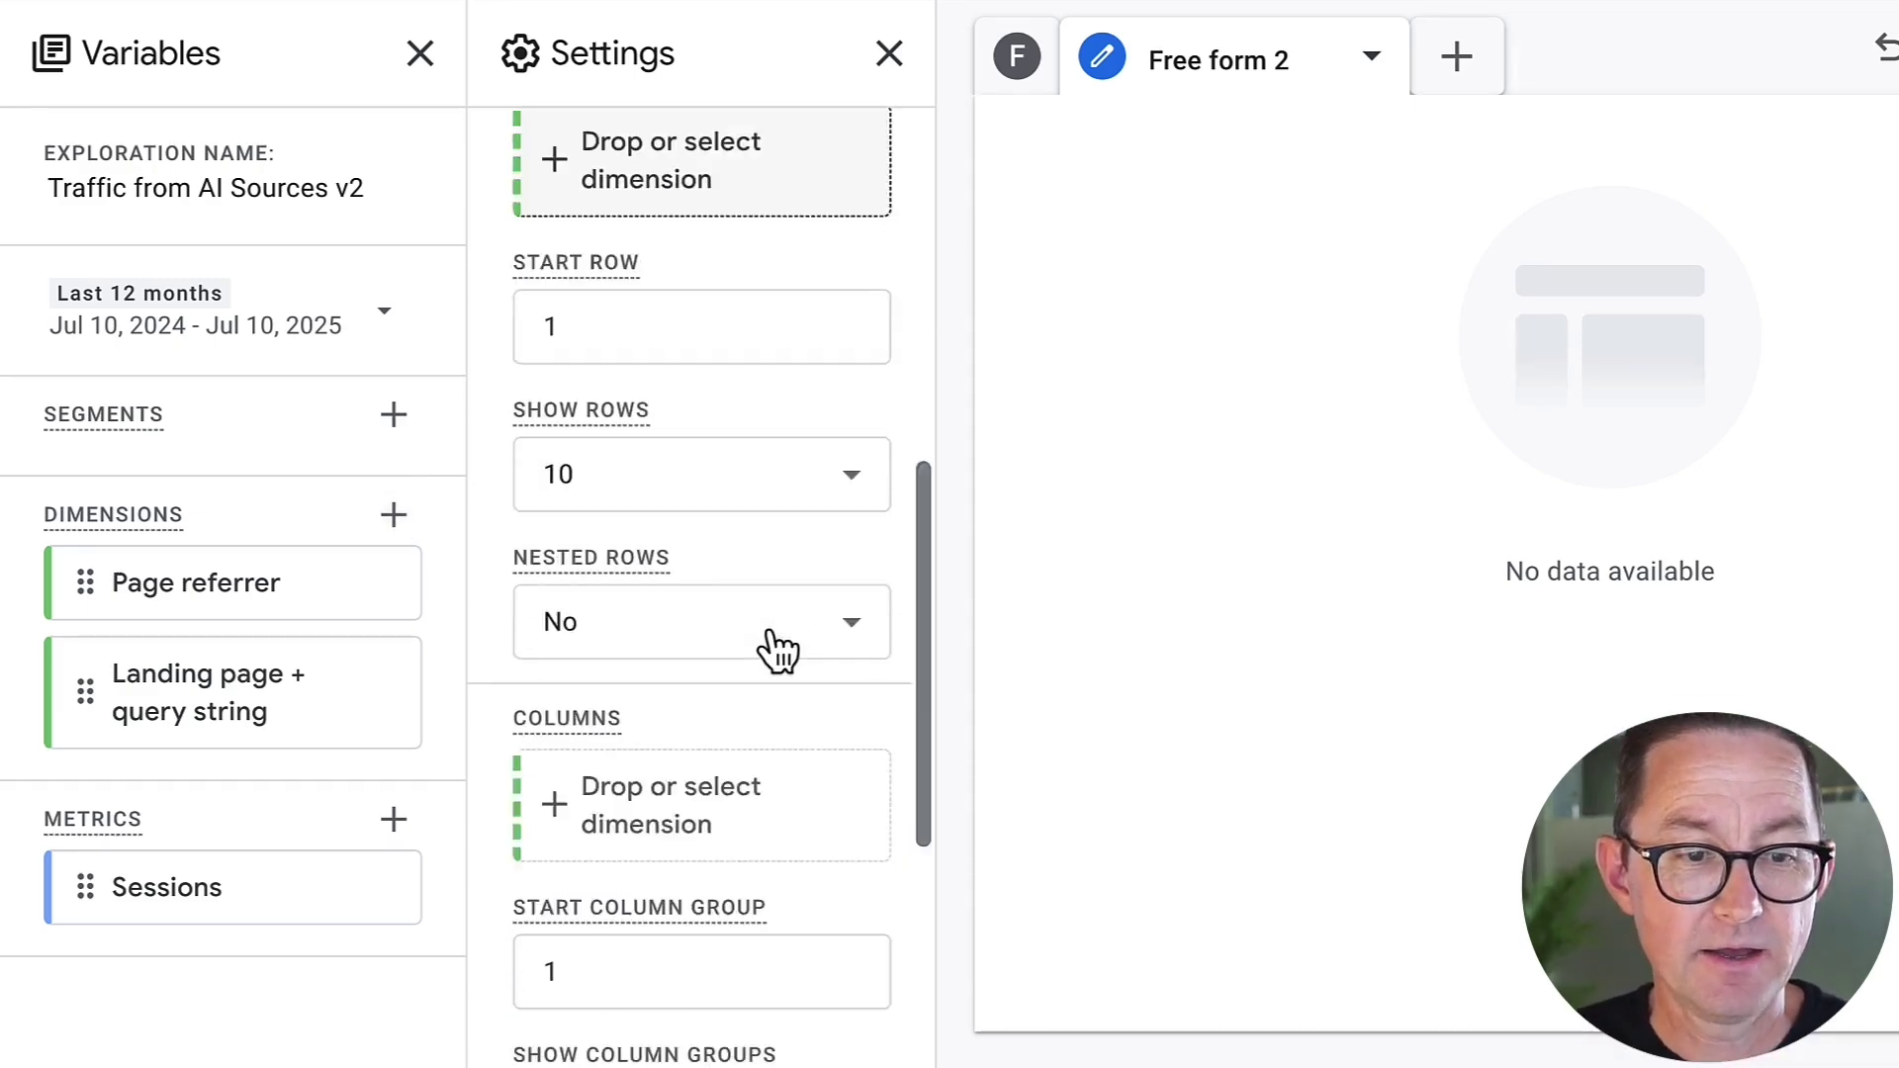
{"action": "left_click", "coordinate": [720, 787]}
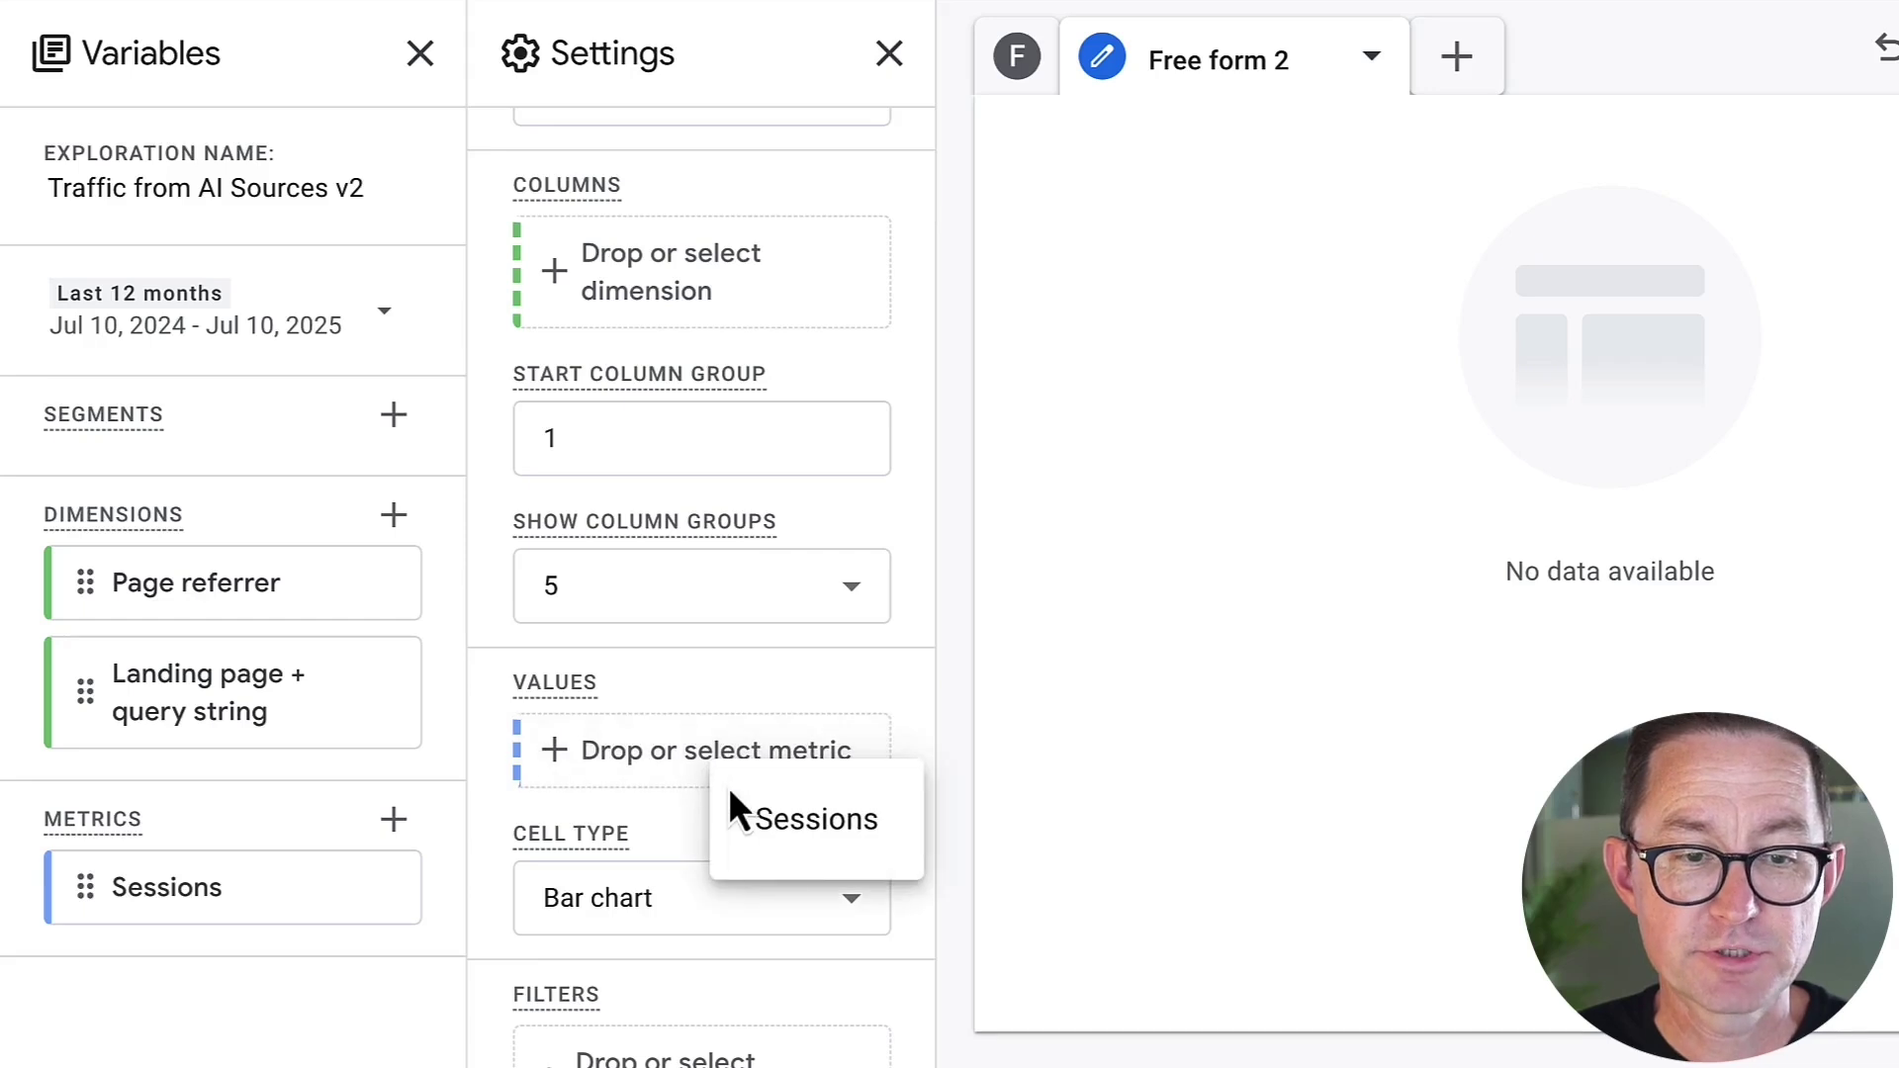
{"action": "left_click", "coordinate": [792, 846]}
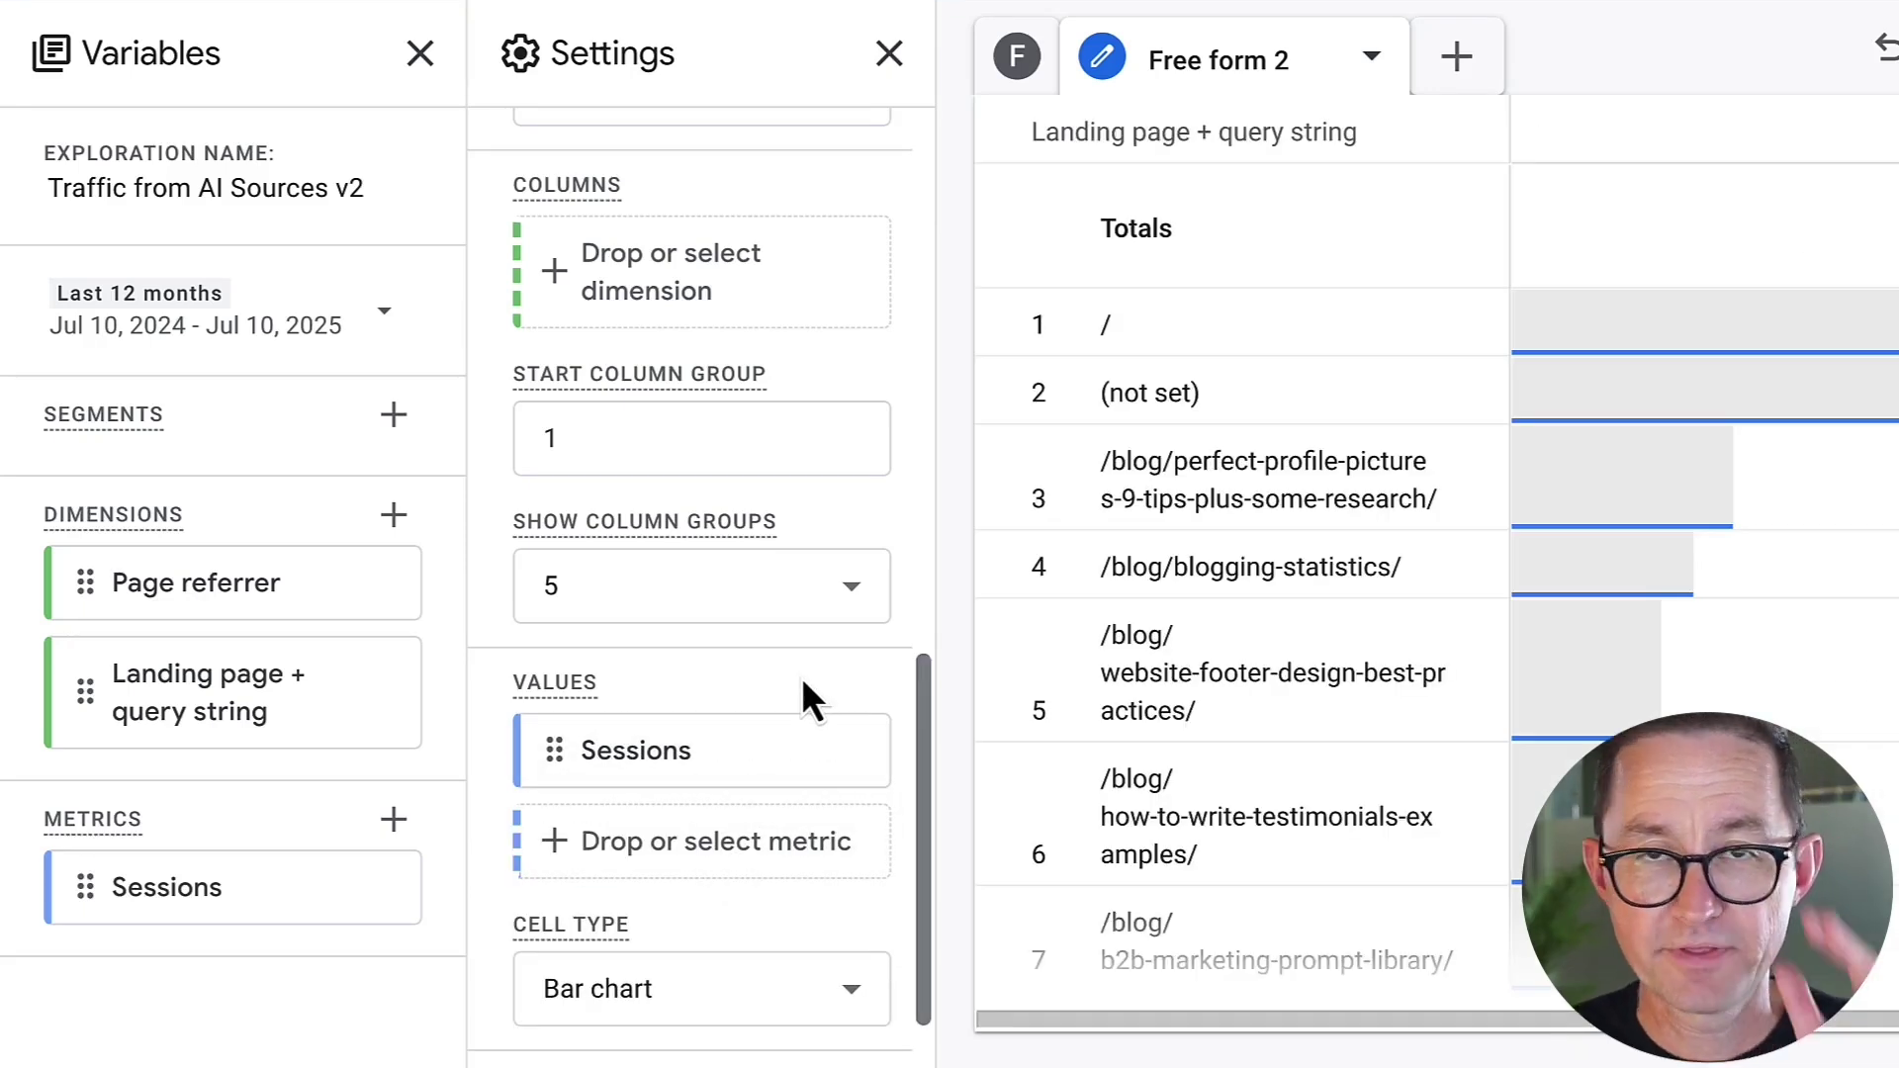
Step: Set Page referrer as the table's column dimension
{"action": "scroll", "coordinate": [782, 653], "scroll_direction": "up", "scroll_amount": 2}
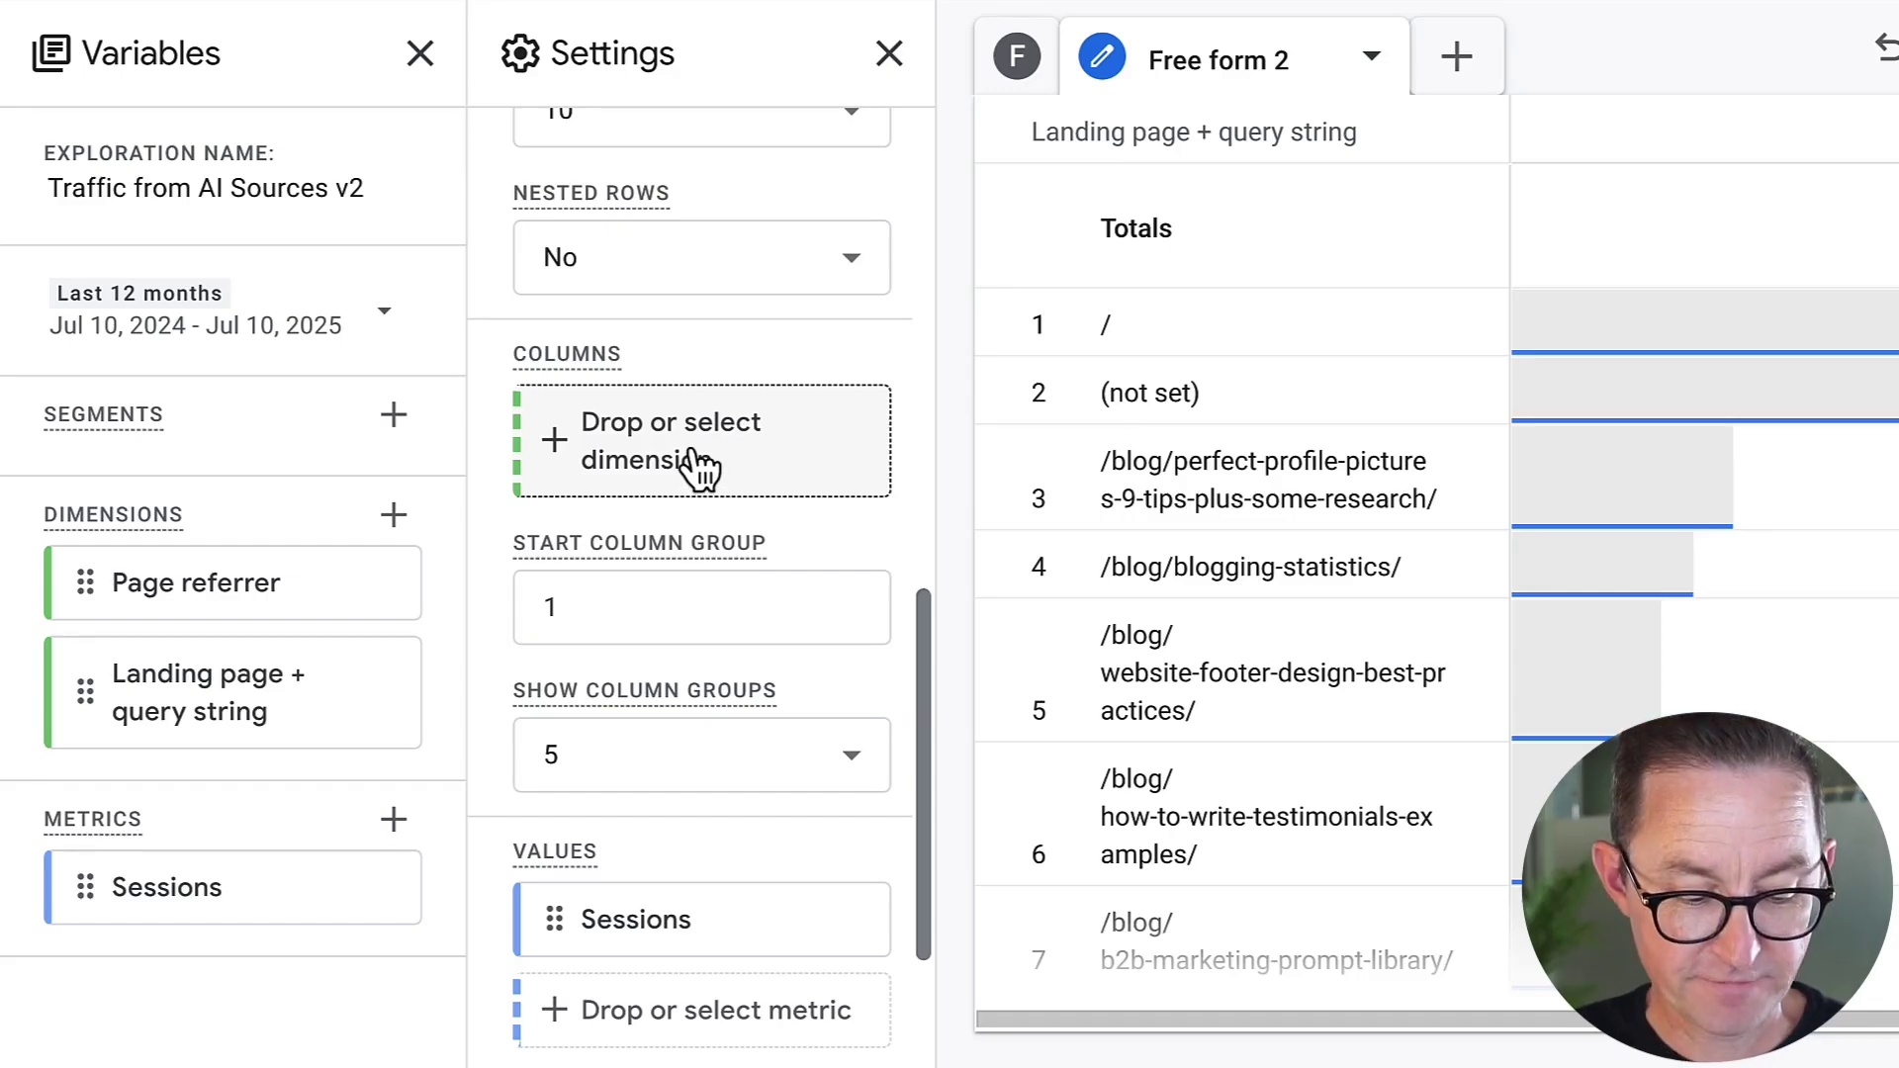
{"action": "left_click", "coordinate": [701, 465]}
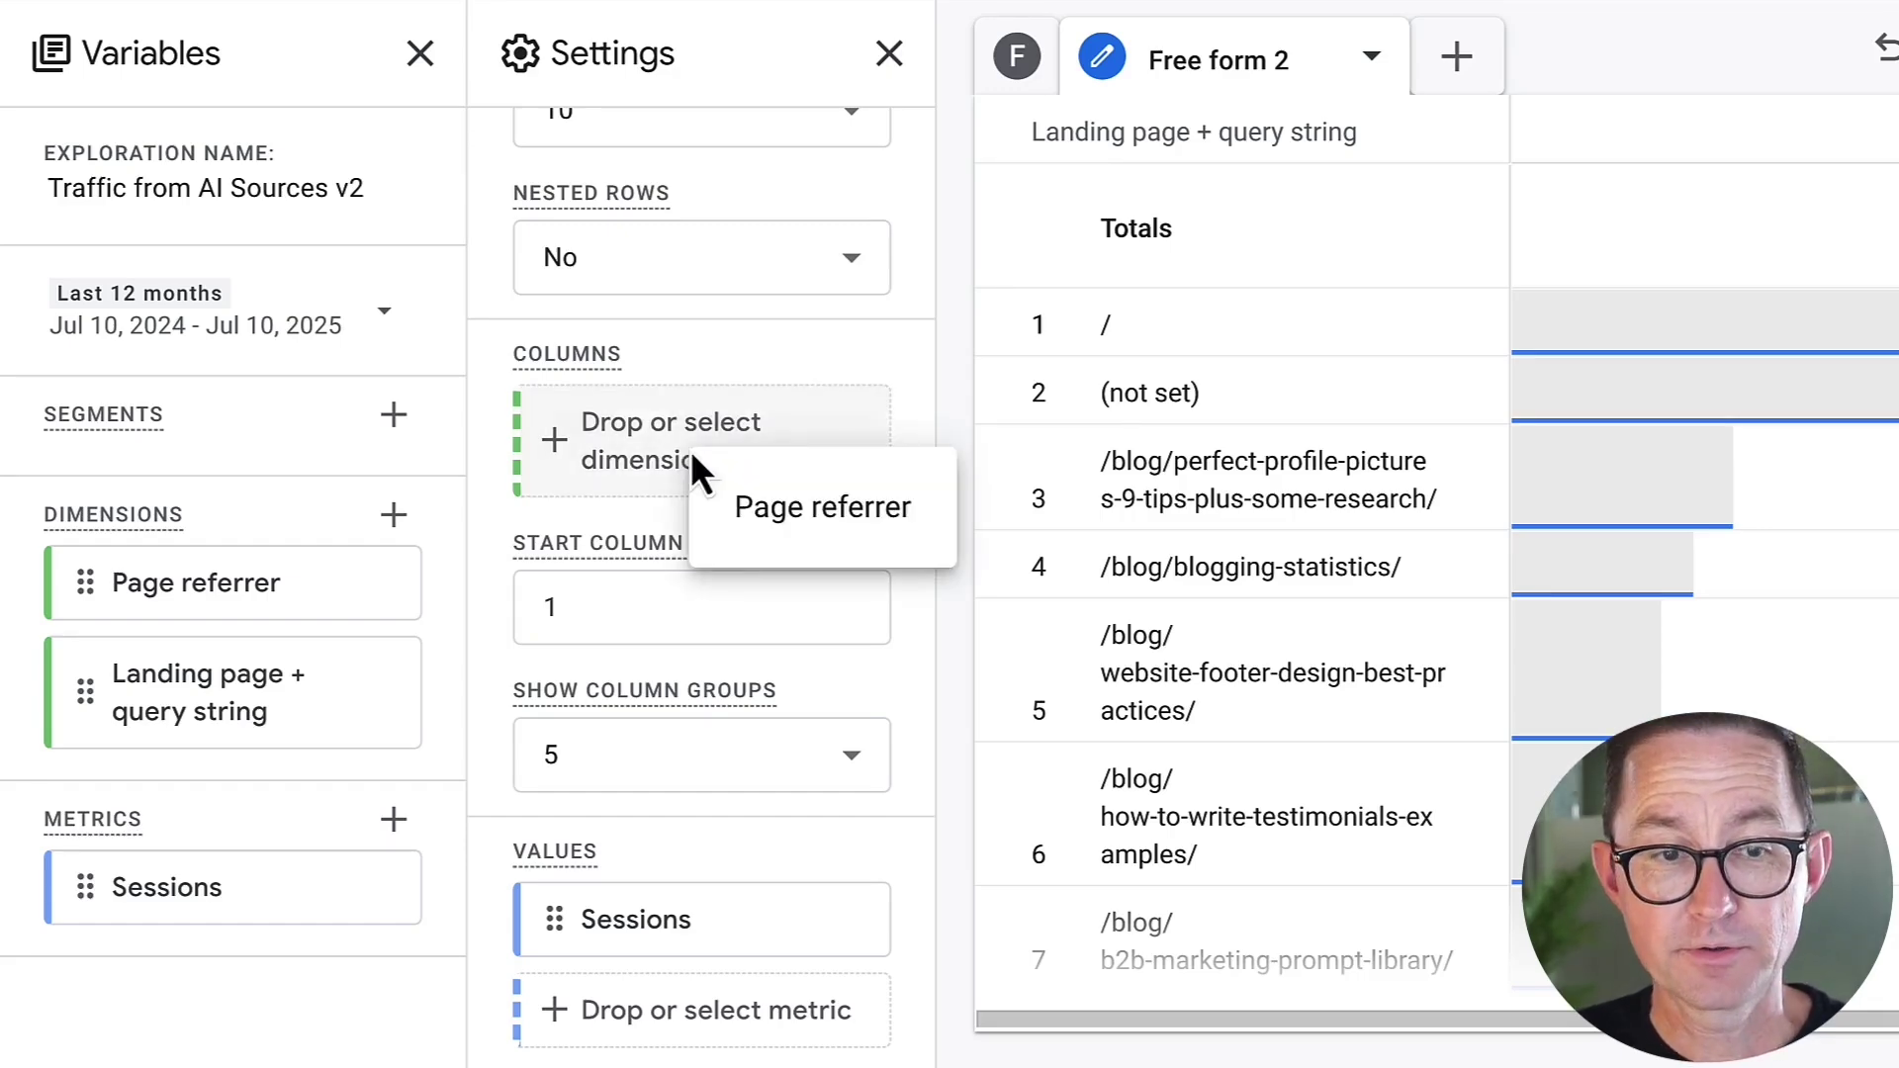
{"action": "left_click", "coordinate": [772, 514]}
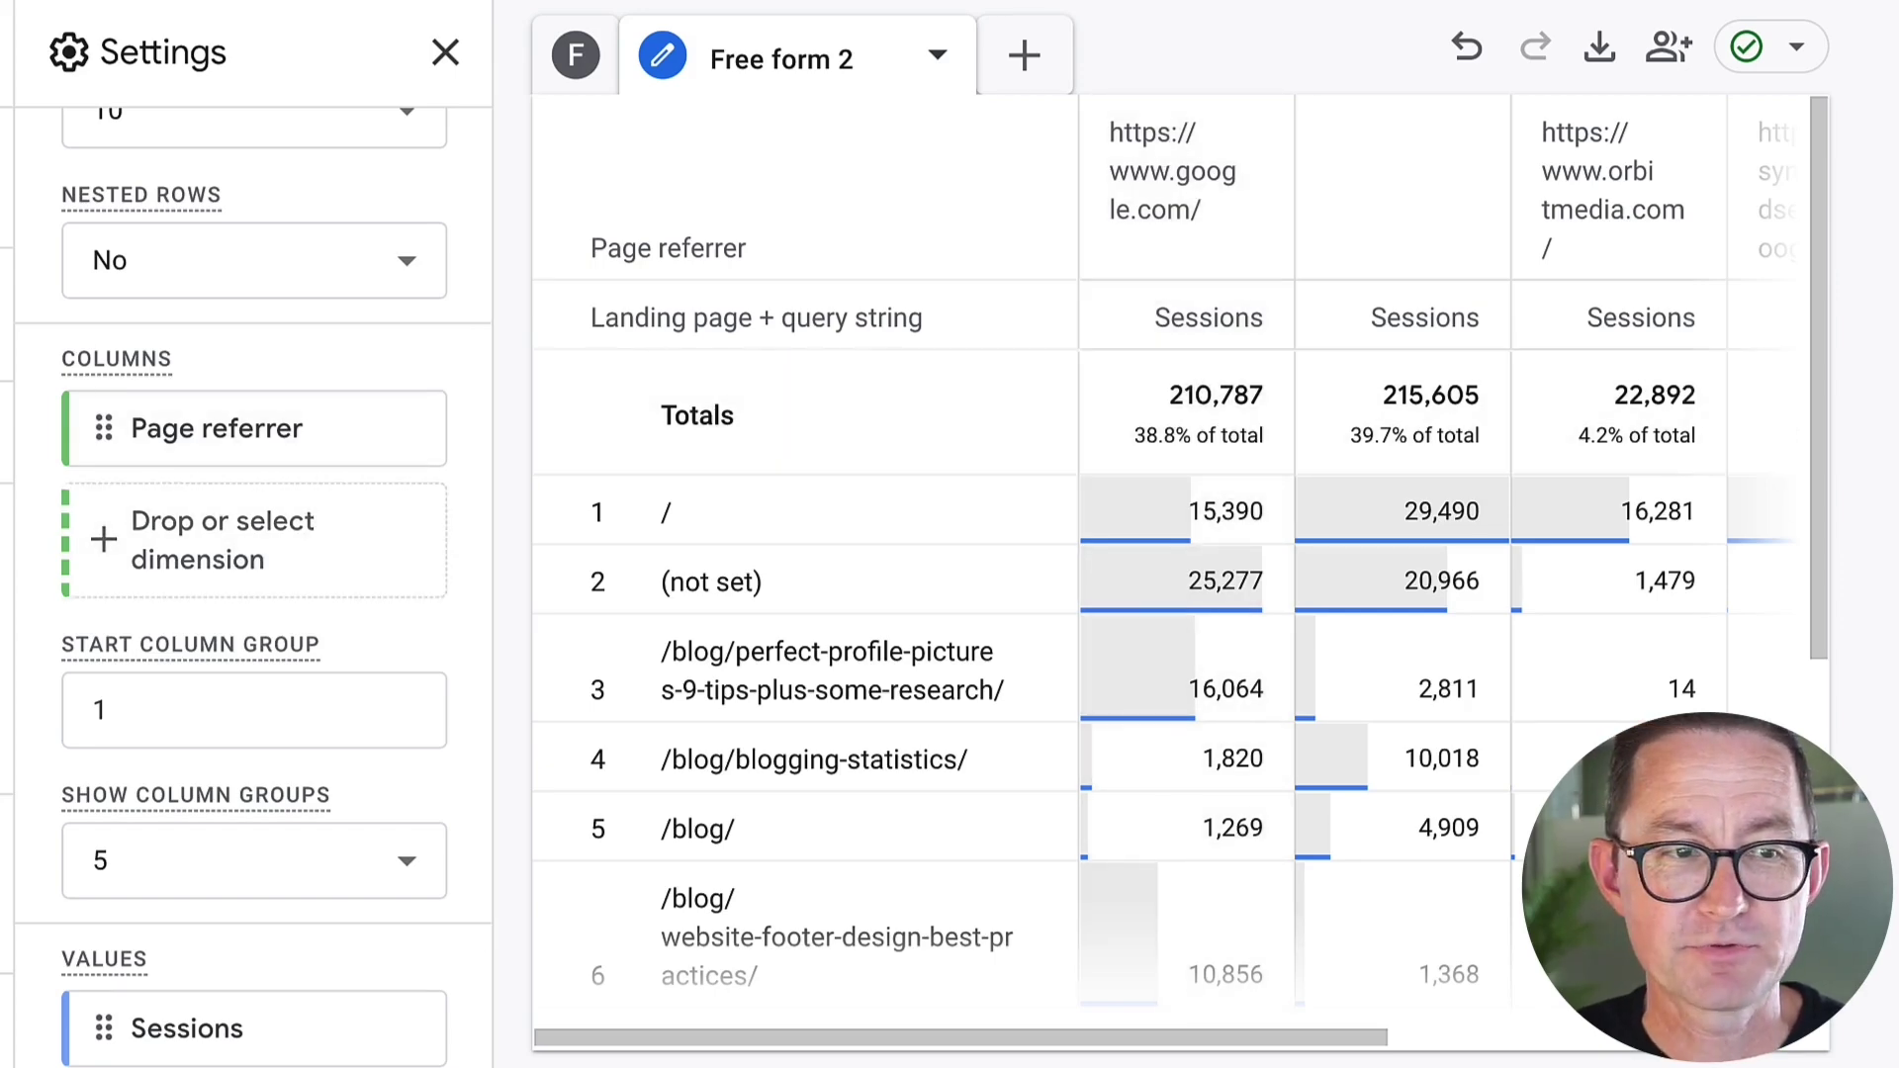
Step: Filter the table to Page referrer matches regex ^https:\/\/(www\.meta\.ai|www\.perplexity\.ai|chat\.openai\.com|claude\.ai|chat\.mistral\.ai|gemini\.google\.com|bard\.google\.com|chatgpt\.com|copilot\.microsoft\.com)(\/.*)?$
{"action": "scroll", "coordinate": [389, 584], "scroll_direction": "down", "scroll_amount": 5}
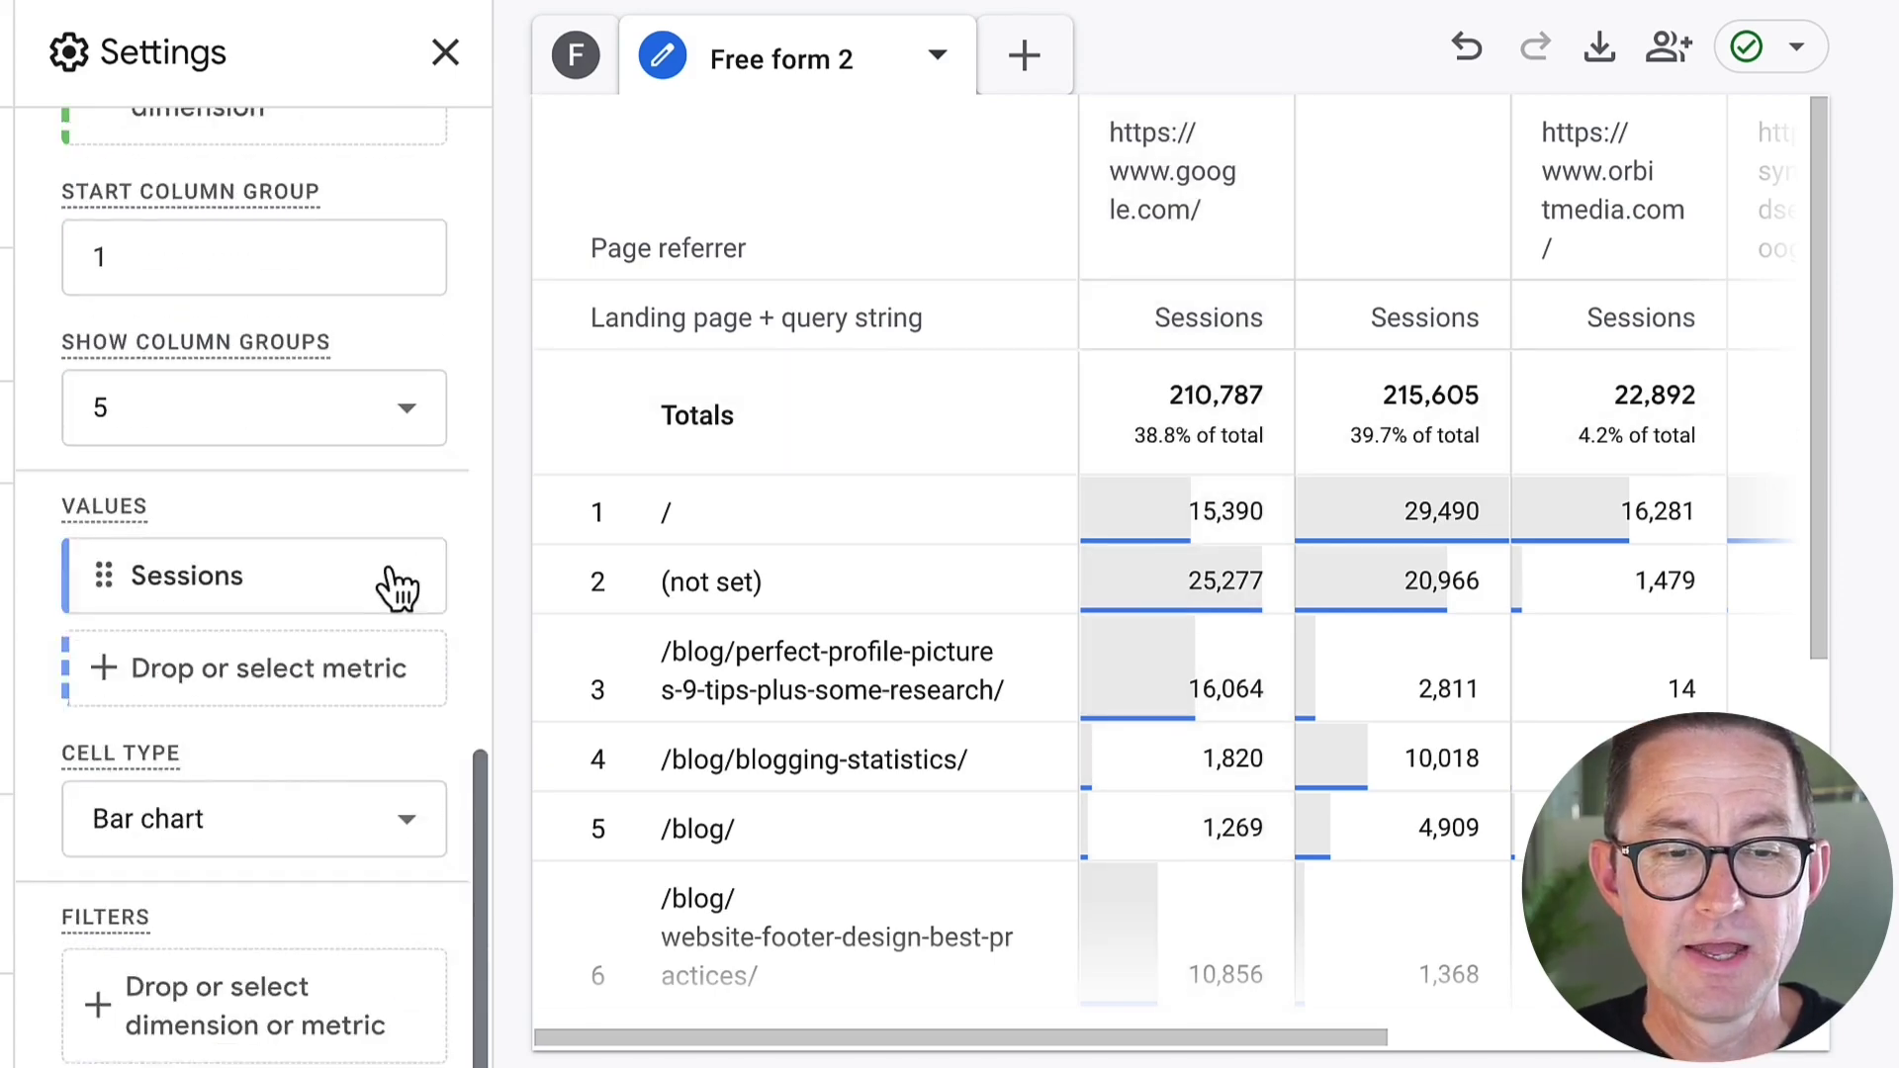
{"action": "left_click", "coordinate": [279, 1011]}
{"action": "left_click", "coordinate": [380, 645]}
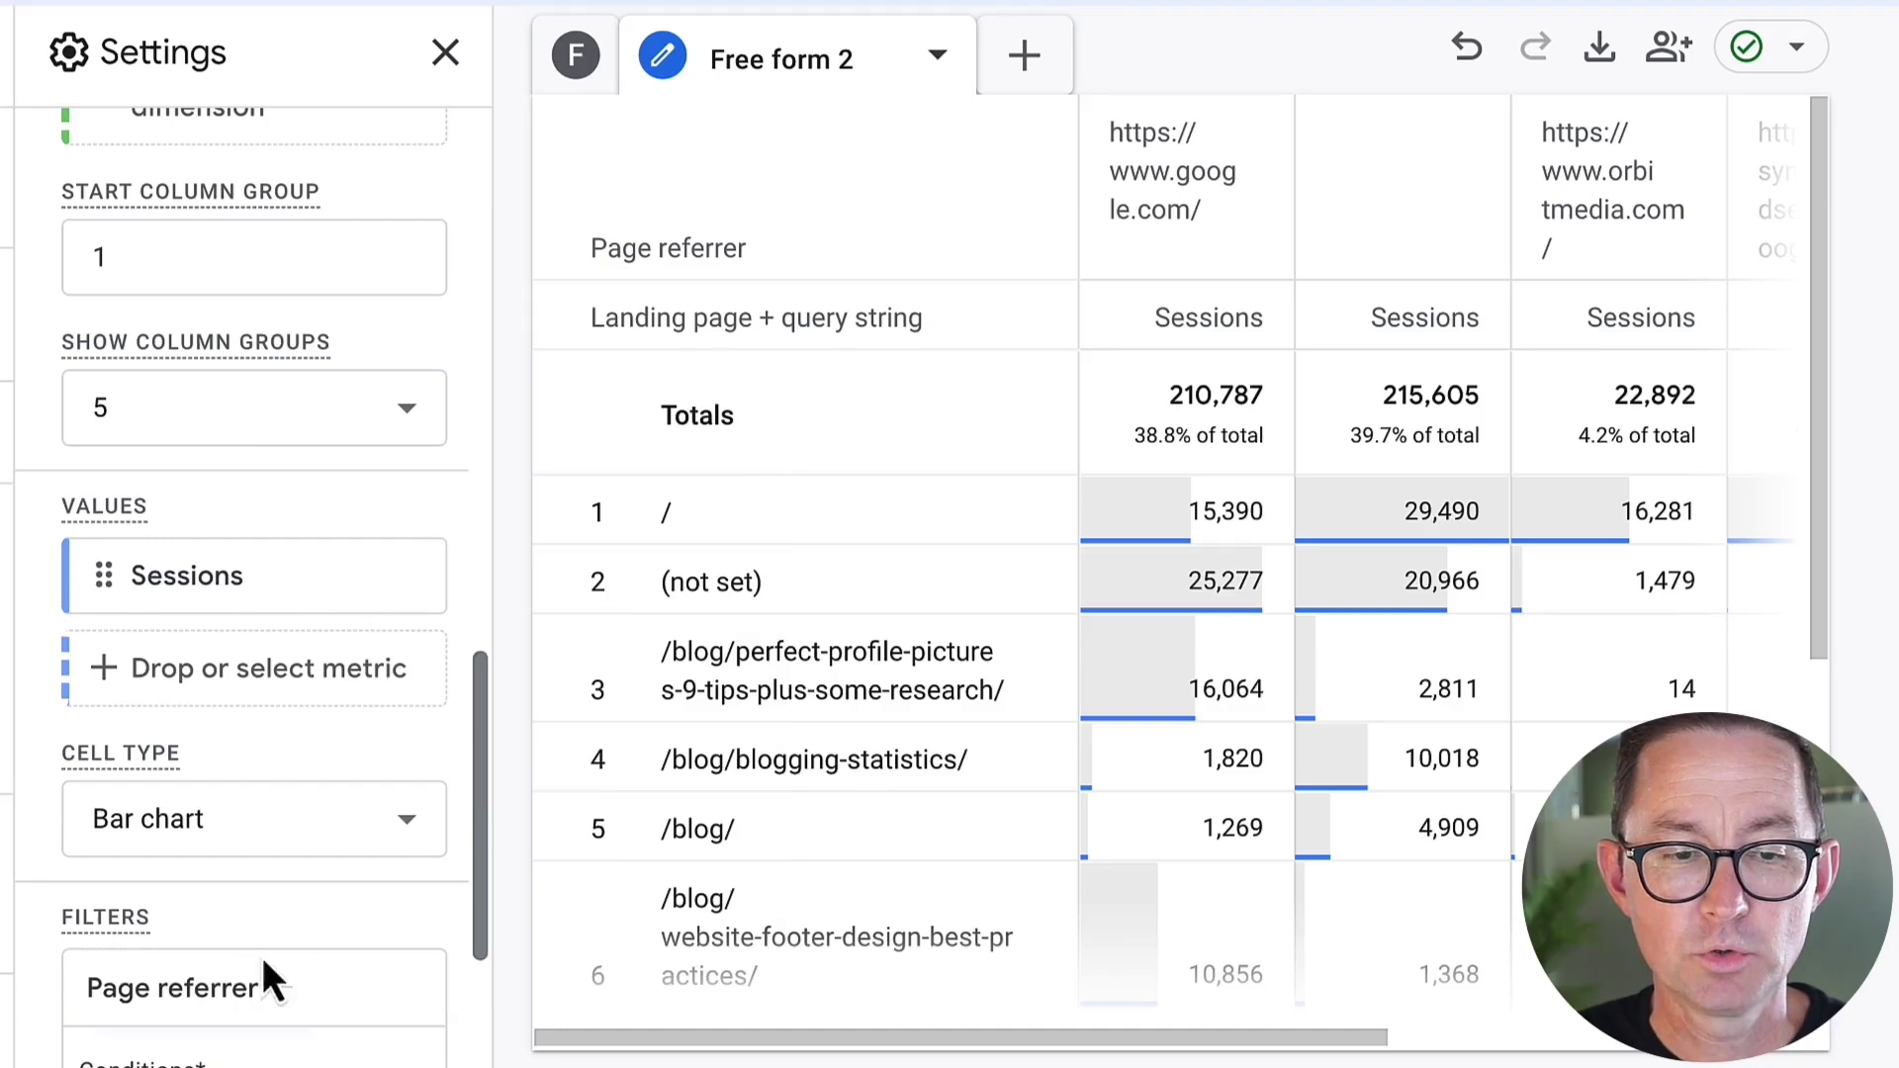
{"action": "left_click", "coordinate": [210, 660]}
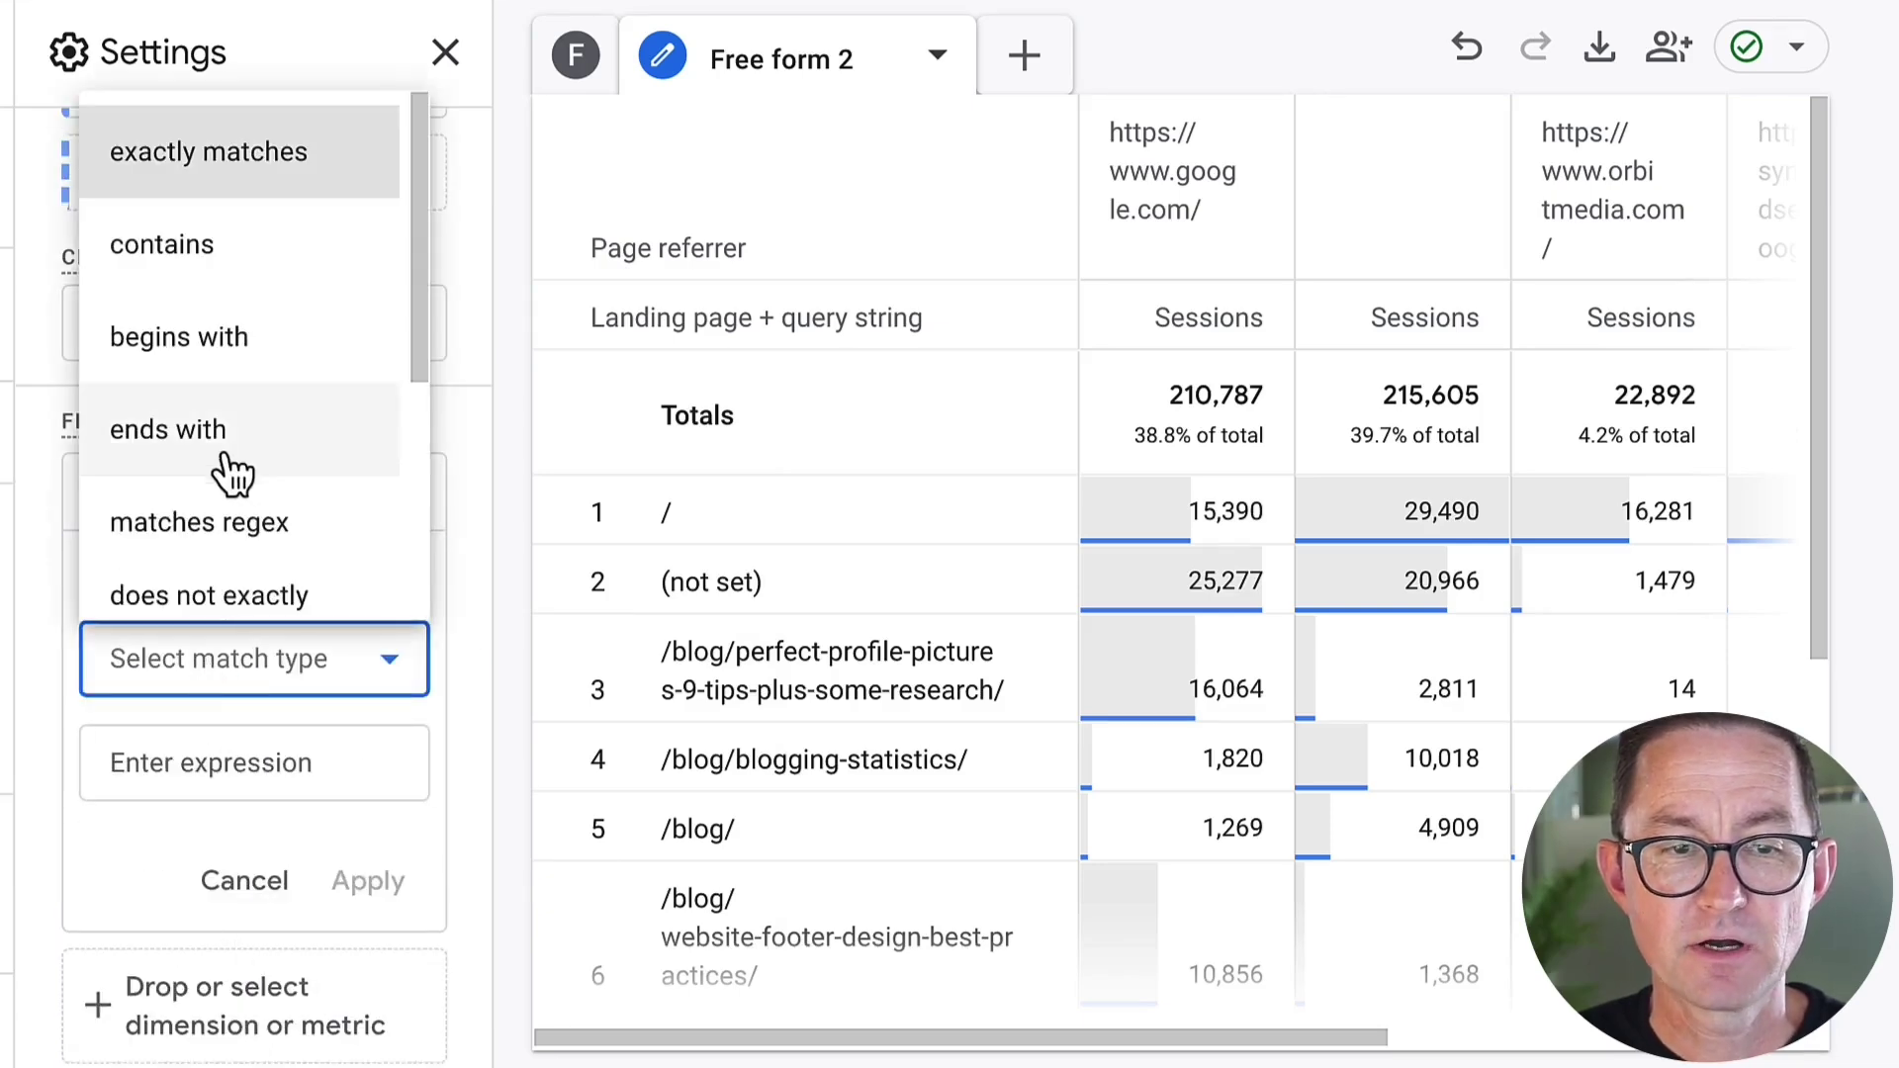
{"action": "left_click", "coordinate": [217, 522]}
{"action": "left_click", "coordinate": [246, 755]}
{"action": "key", "text": "ctrl+v"}
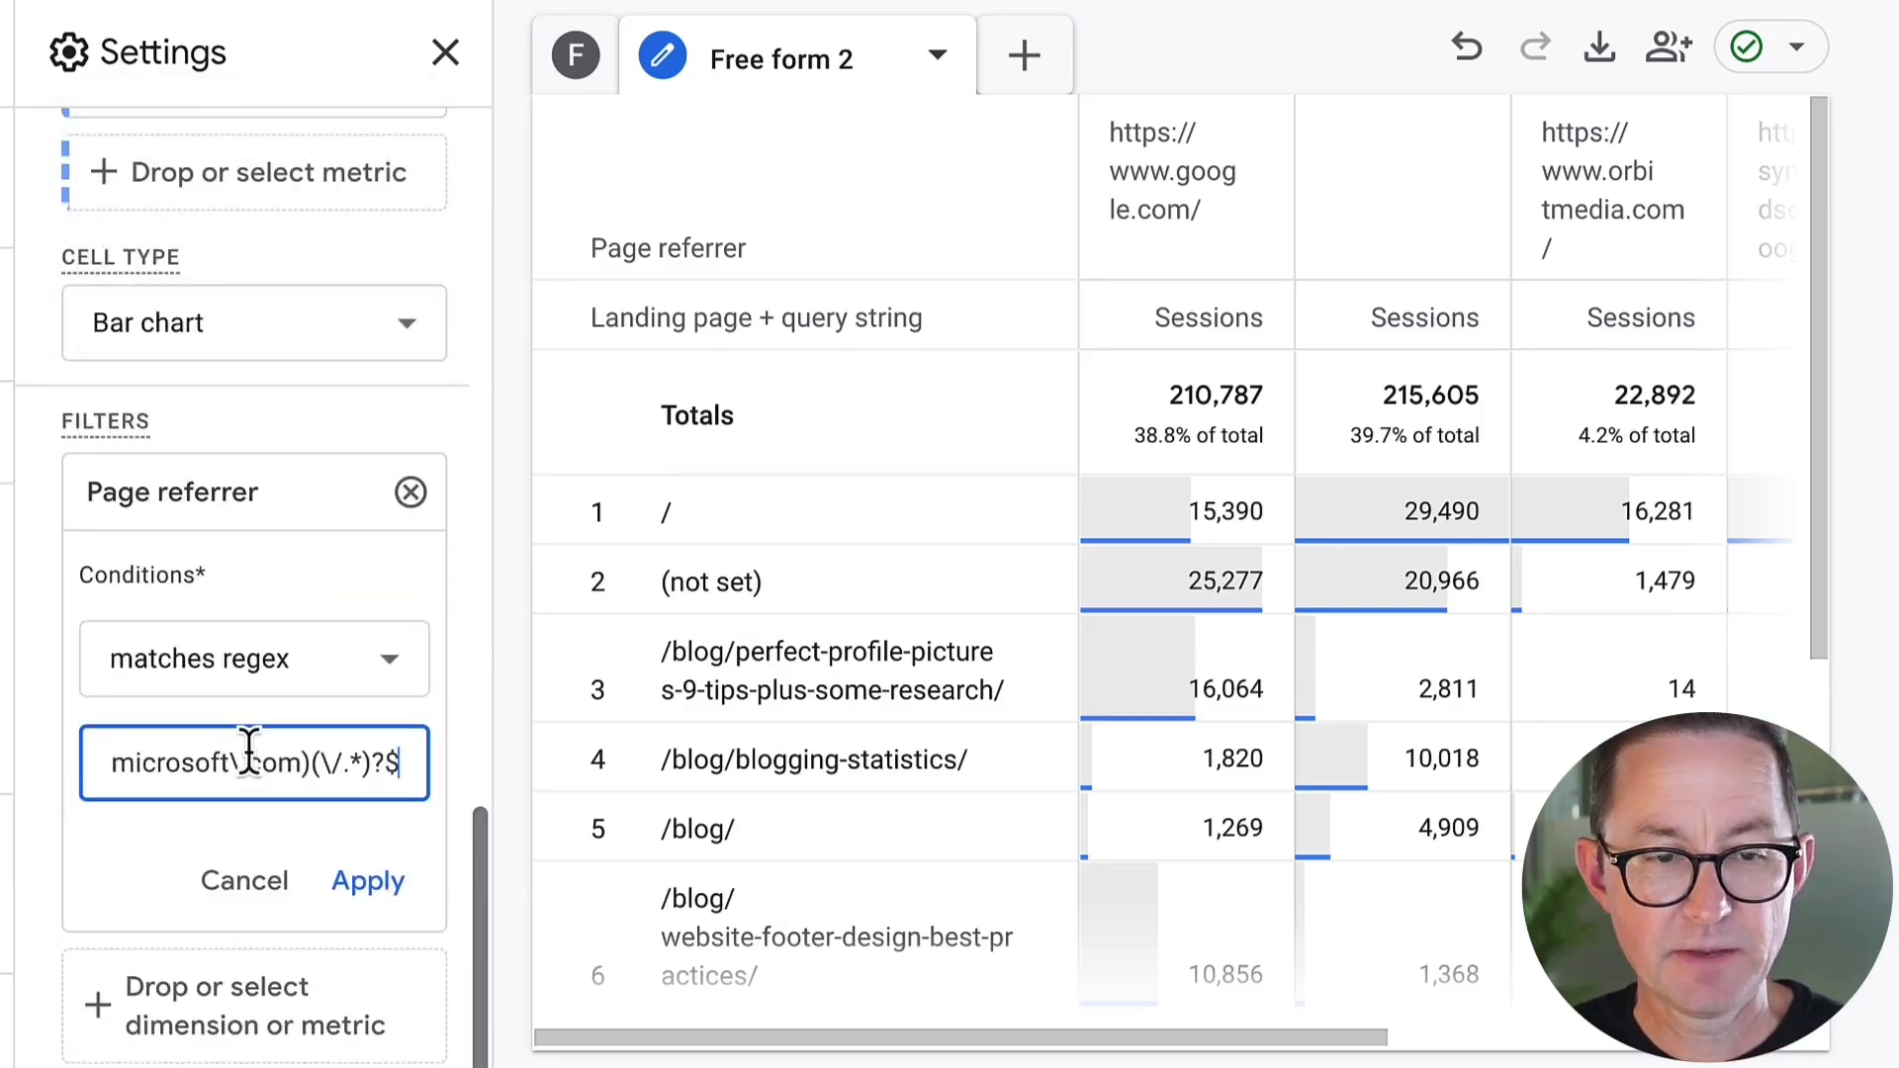
{"action": "left_click", "coordinate": [385, 891]}
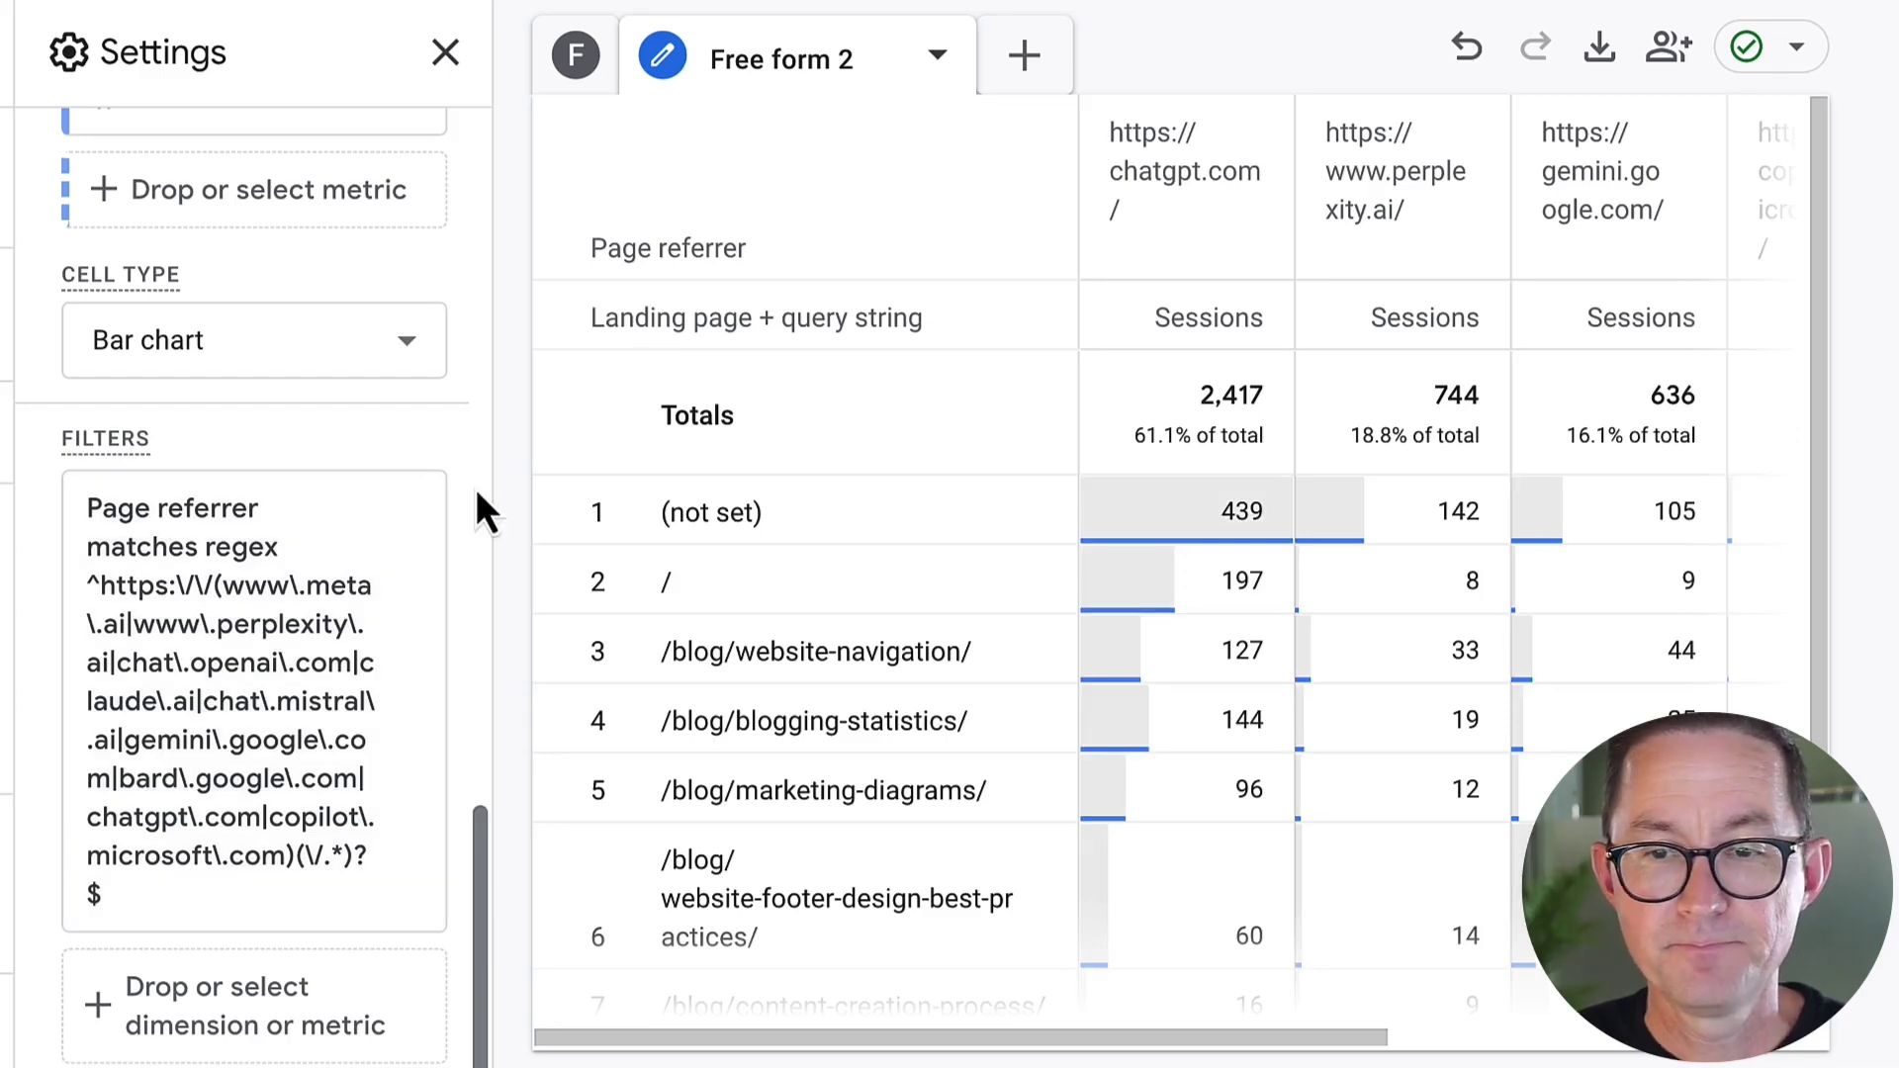
Step: Change the table's cell type to Heat map
{"action": "scroll", "coordinate": [238, 544], "scroll_direction": "up", "scroll_amount": 3}
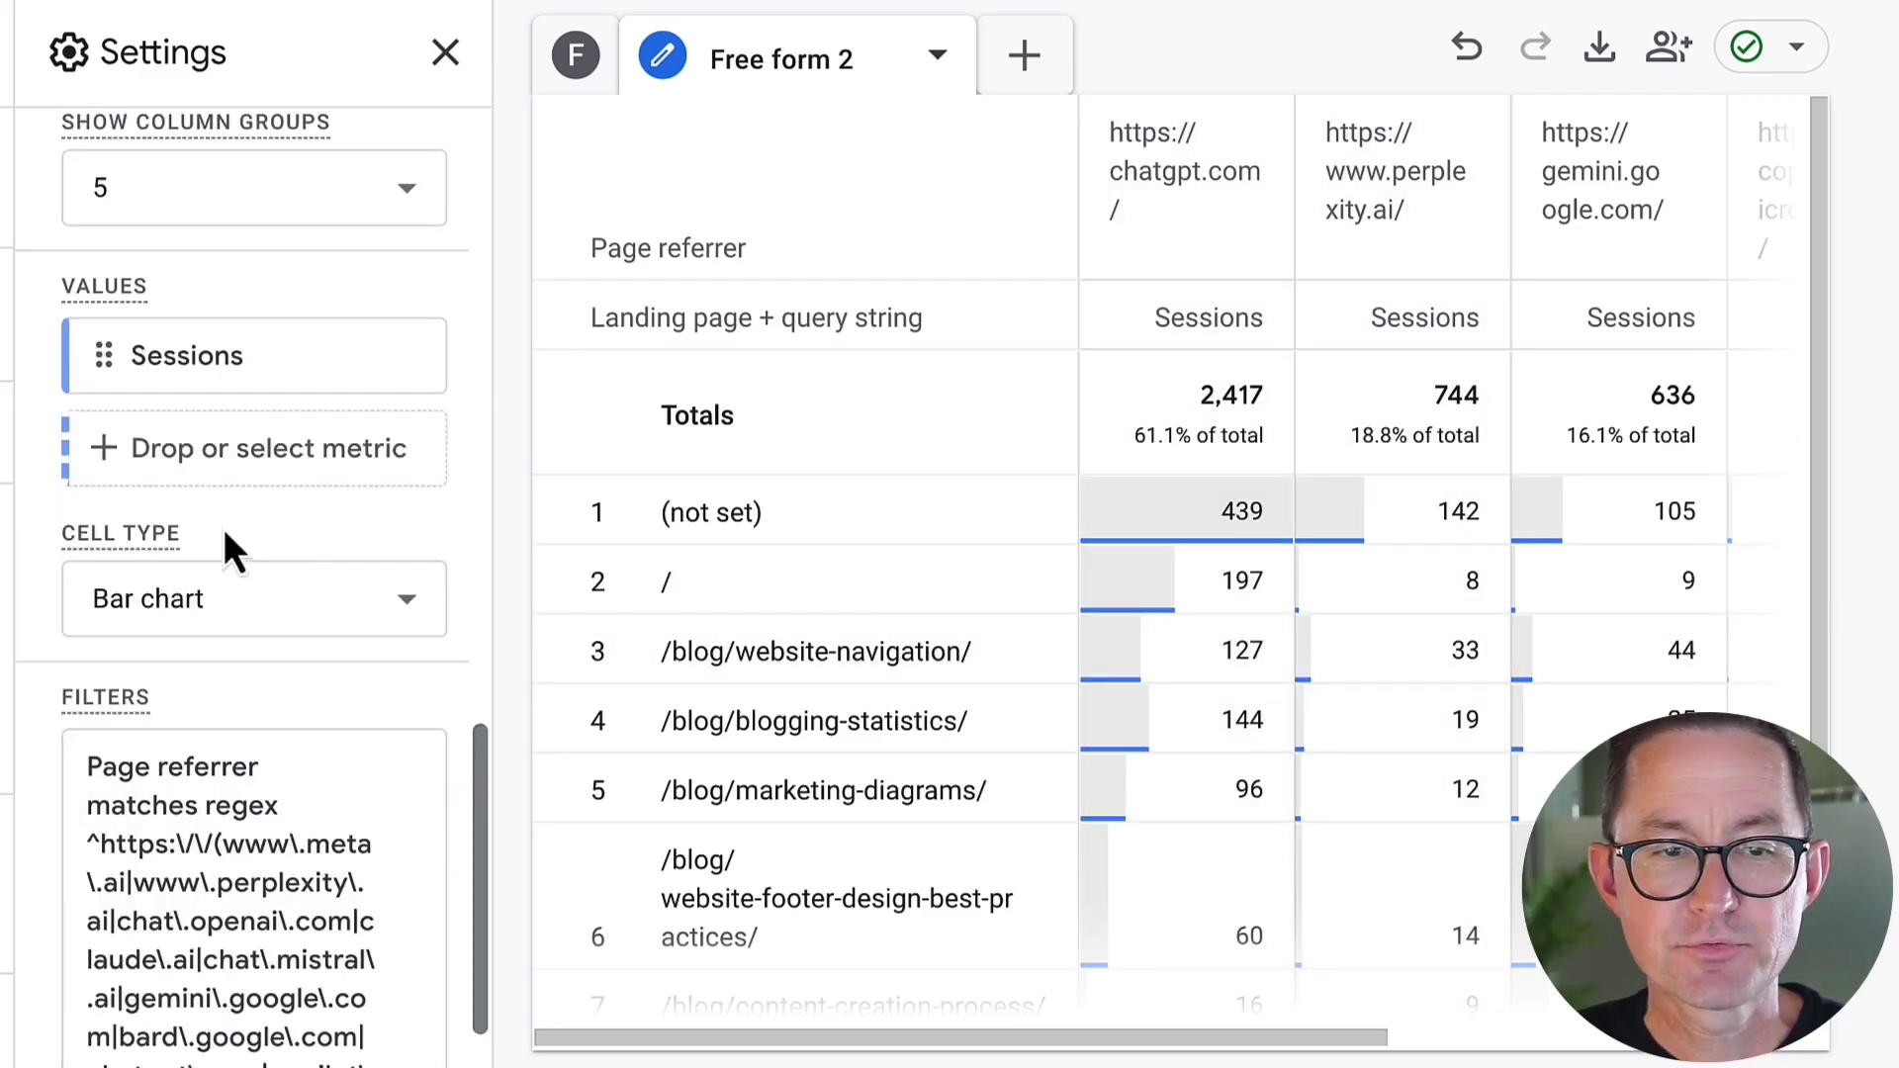
{"action": "scroll", "coordinate": [221, 628], "scroll_direction": "up", "scroll_amount": 4}
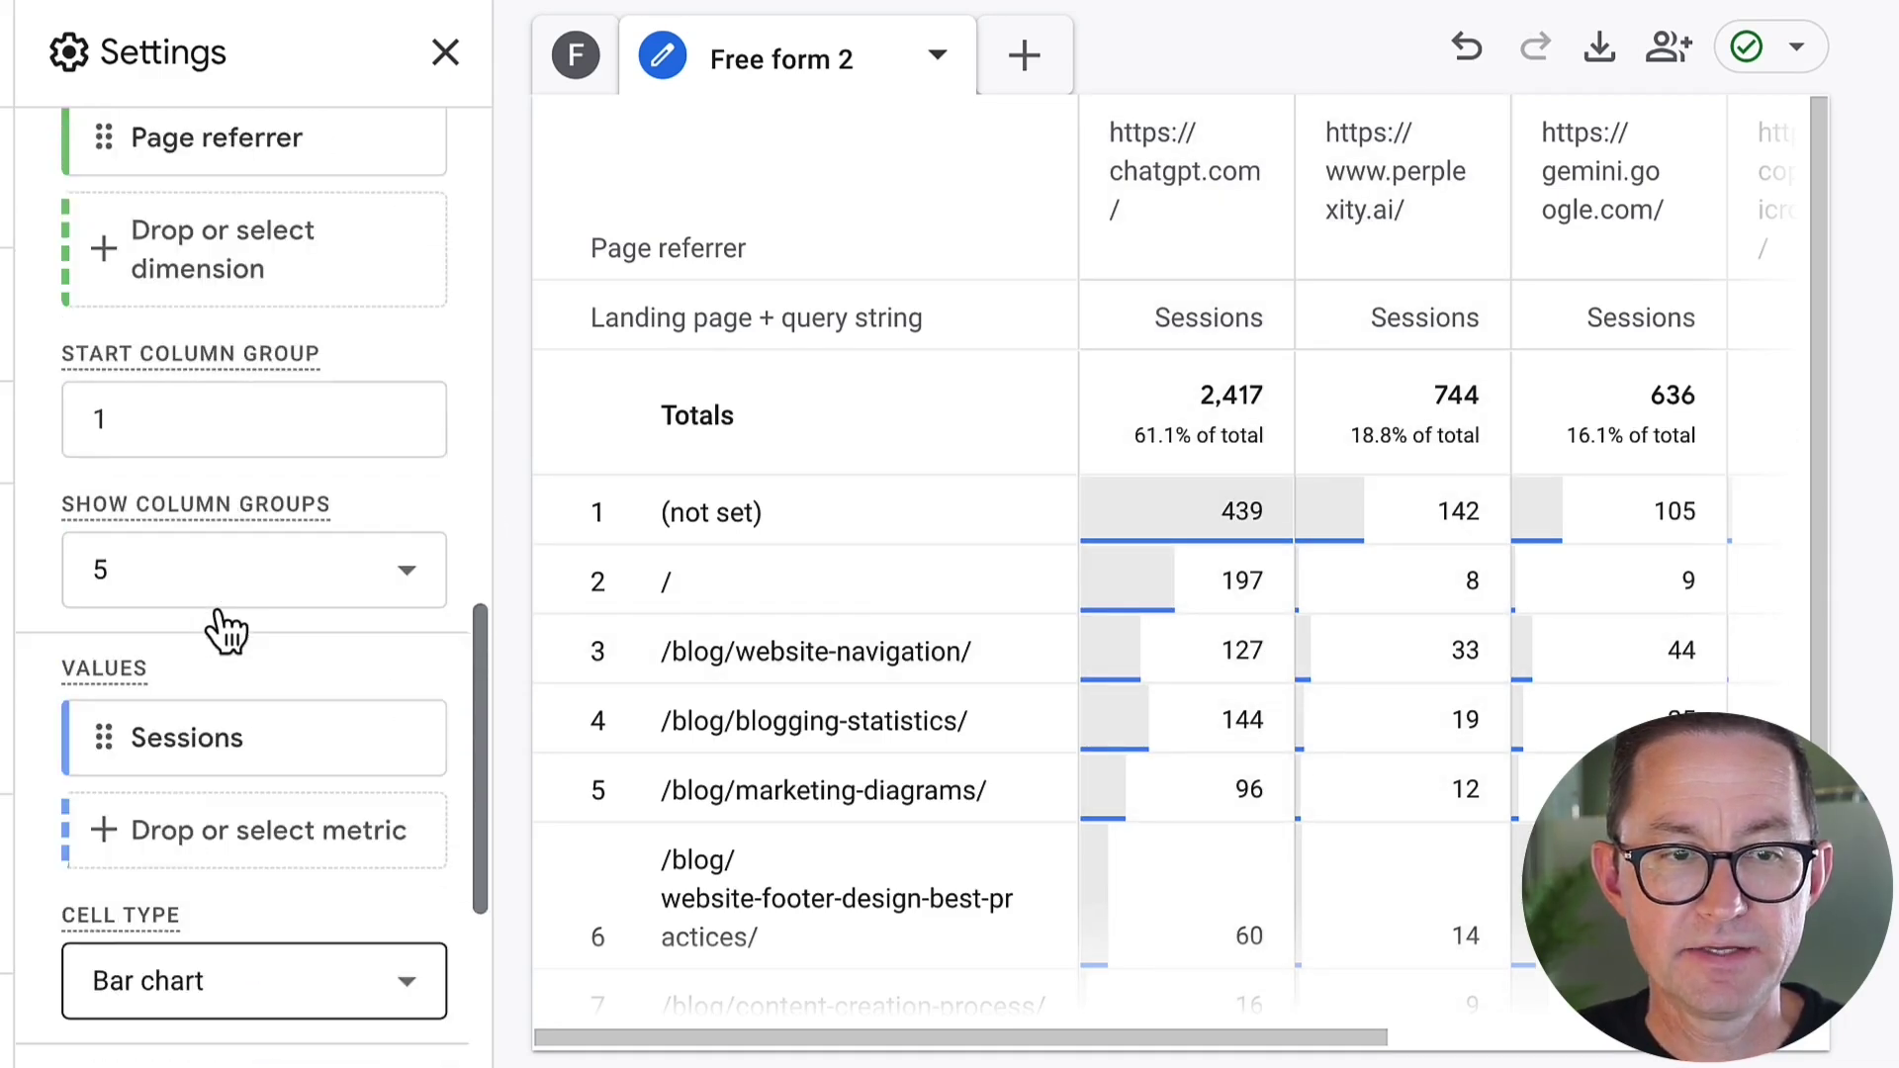
{"action": "scroll", "coordinate": [211, 594], "scroll_direction": "up", "scroll_amount": 1}
{"action": "scroll", "coordinate": [210, 583], "scroll_direction": "down", "scroll_amount": 2}
{"action": "scroll", "coordinate": [208, 578], "scroll_direction": "down", "scroll_amount": 3}
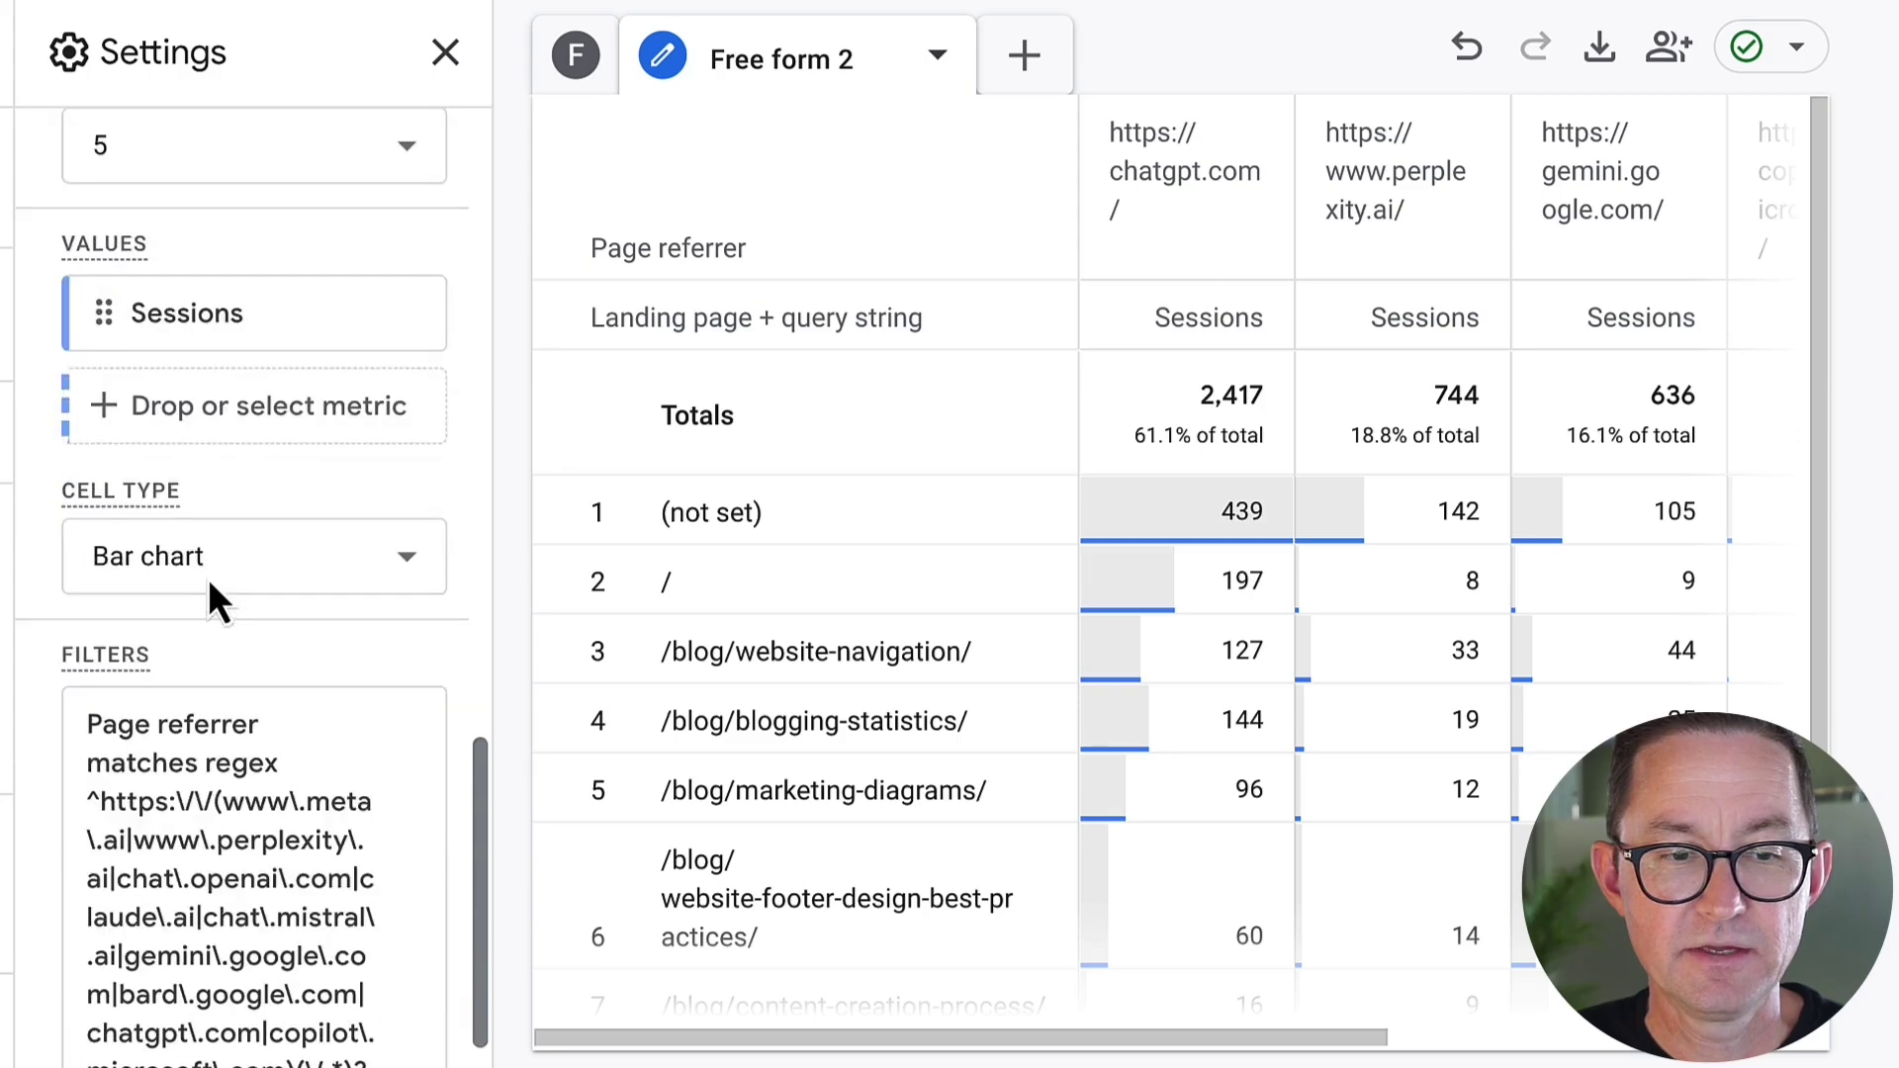
{"action": "left_click", "coordinate": [199, 584]}
{"action": "left_click", "coordinate": [185, 847]}
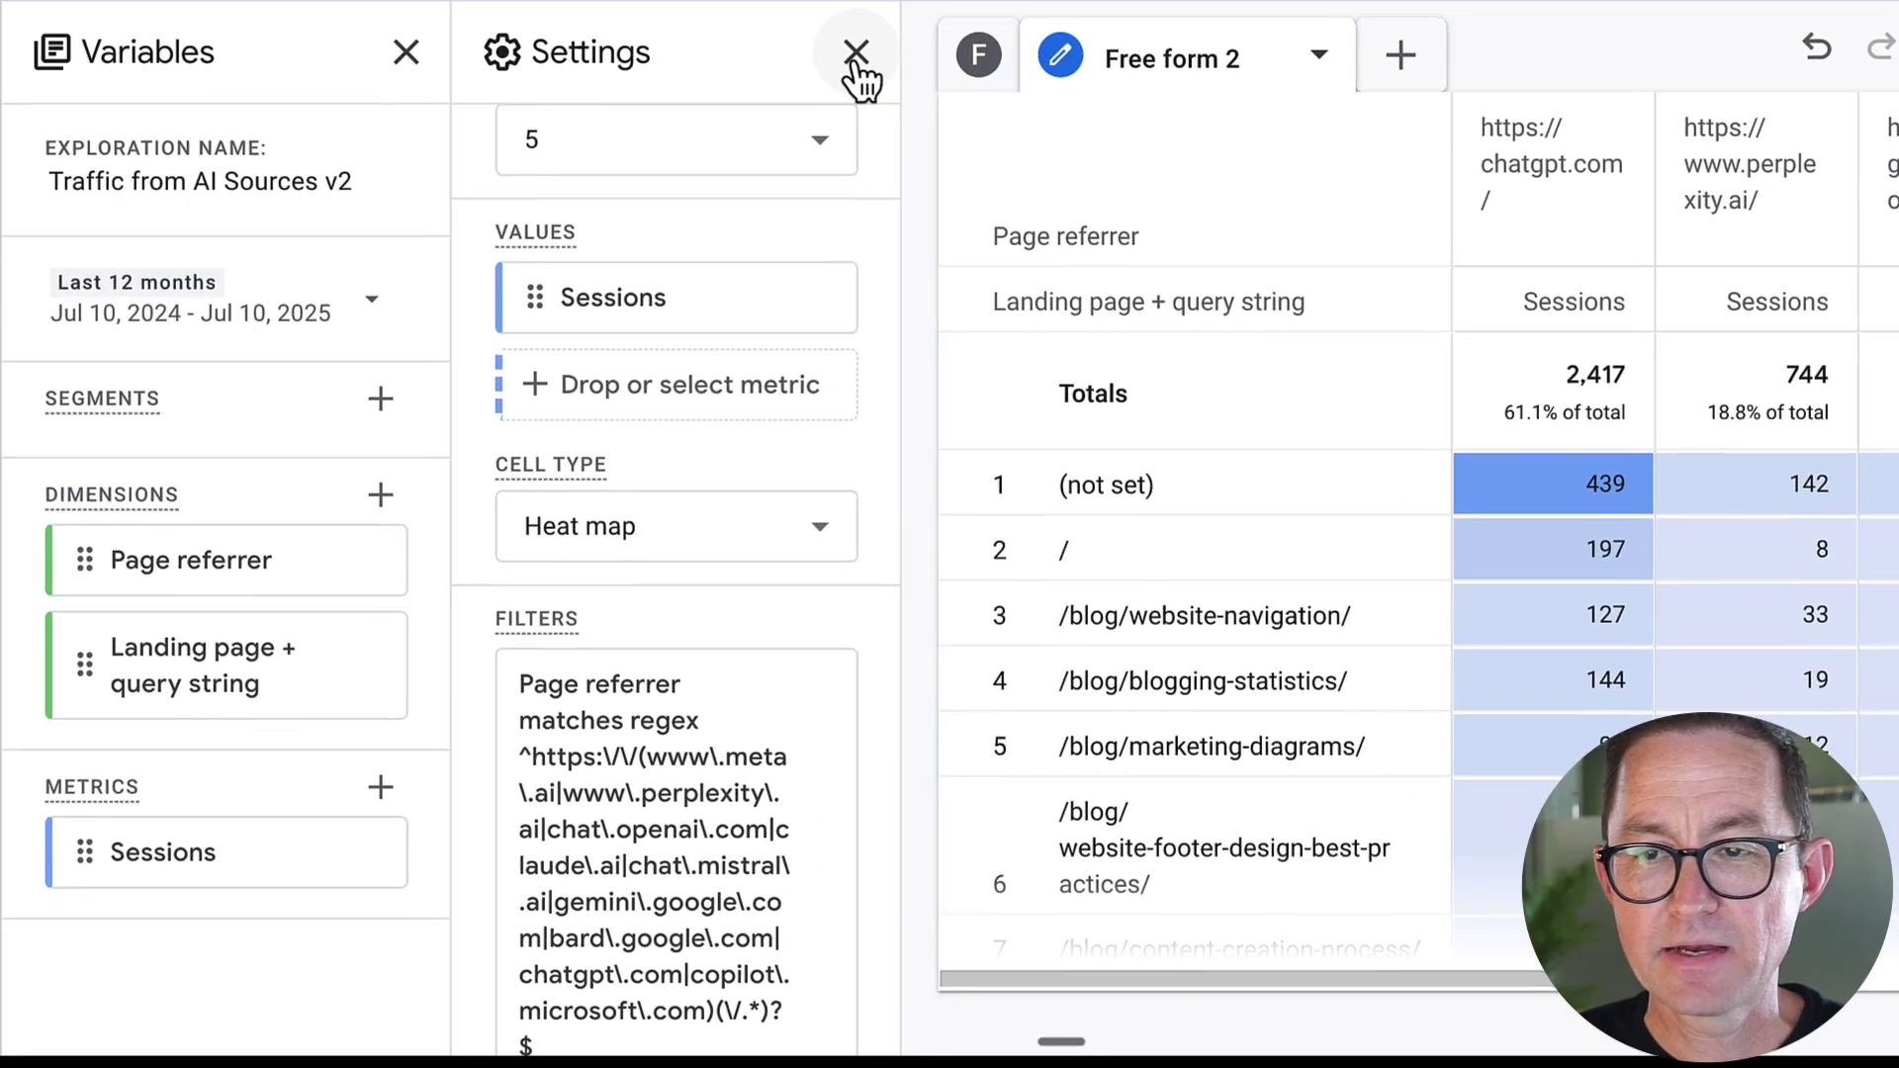
Step: Collapse the variables and settings to widen the table, and examine the sessions each landing page gets from each AI referrer
{"action": "left_click", "coordinate": [651, 55]}
{"action": "left_click", "coordinate": [186, 51]}
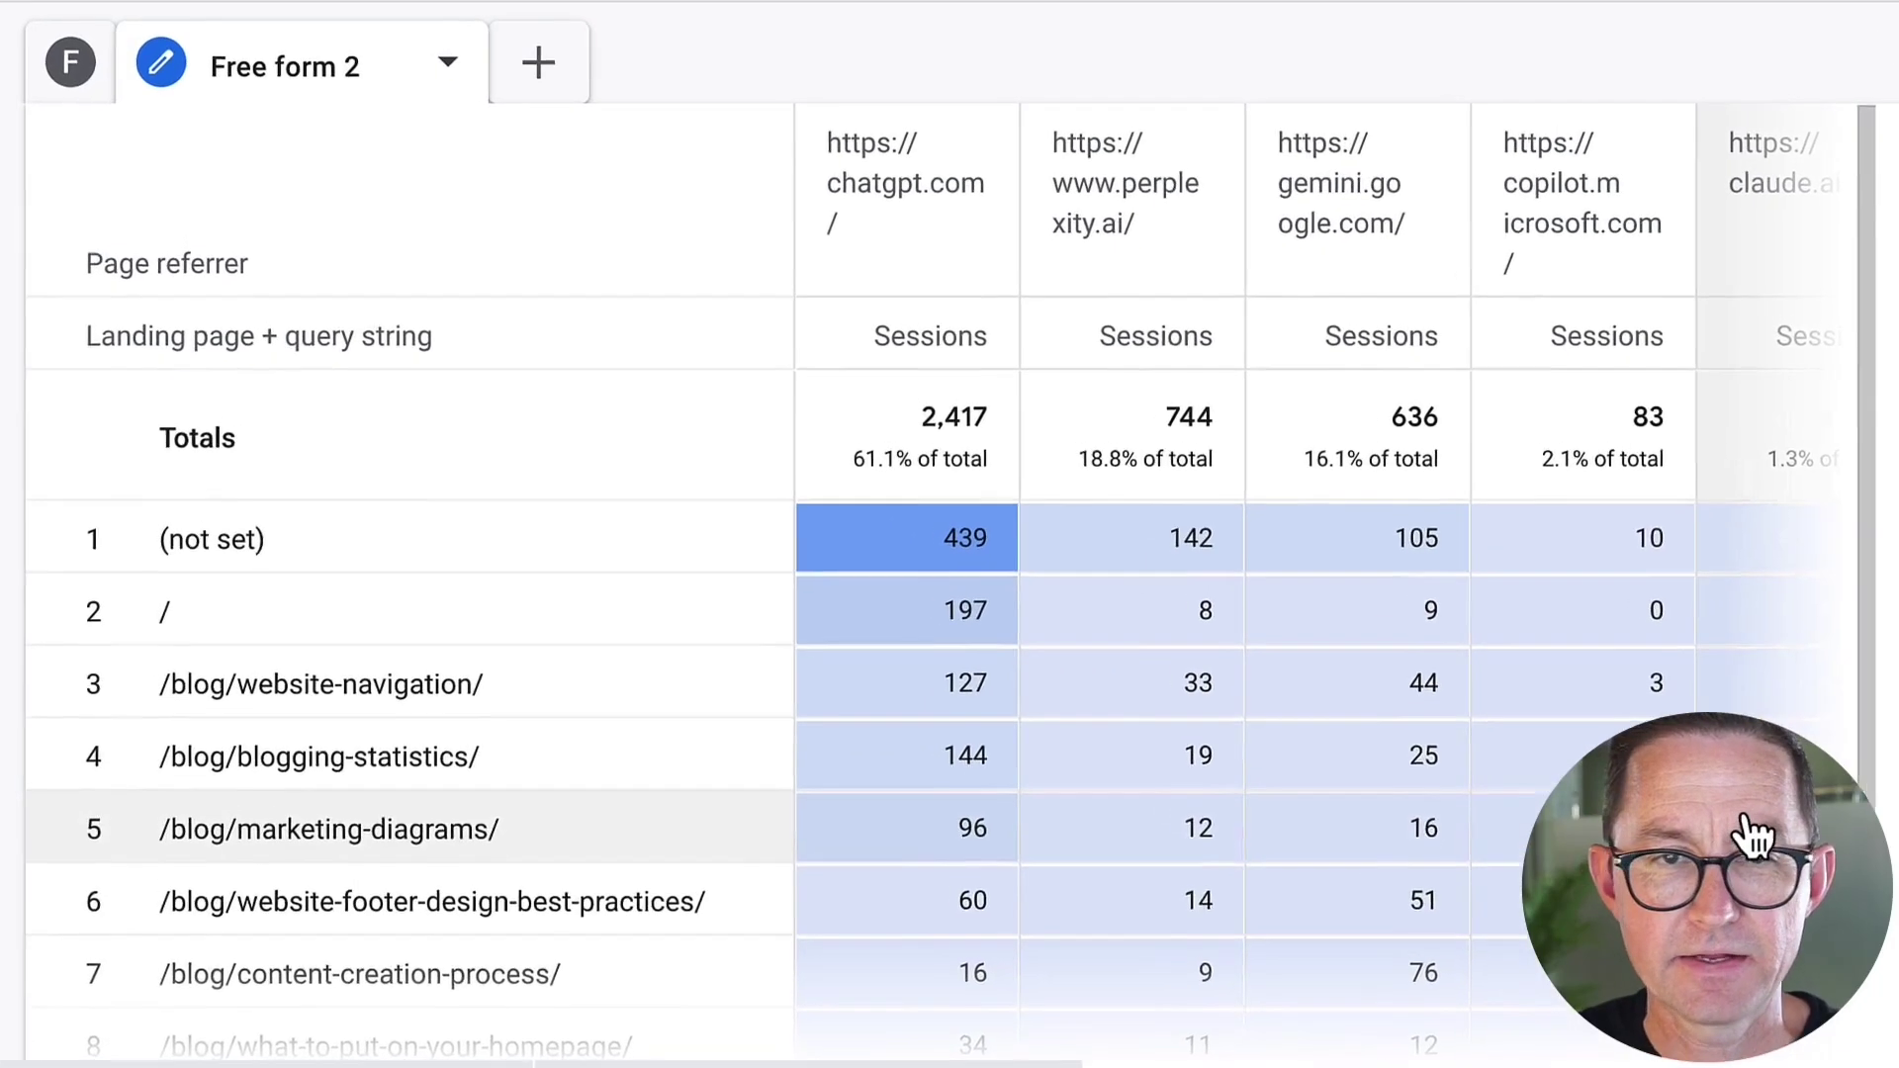
{"action": "scroll", "coordinate": [1612, 752], "scroll_direction": "down", "scroll_amount": 2}
{"action": "scroll", "coordinate": [1820, 858], "scroll_direction": "up", "scroll_amount": 2}
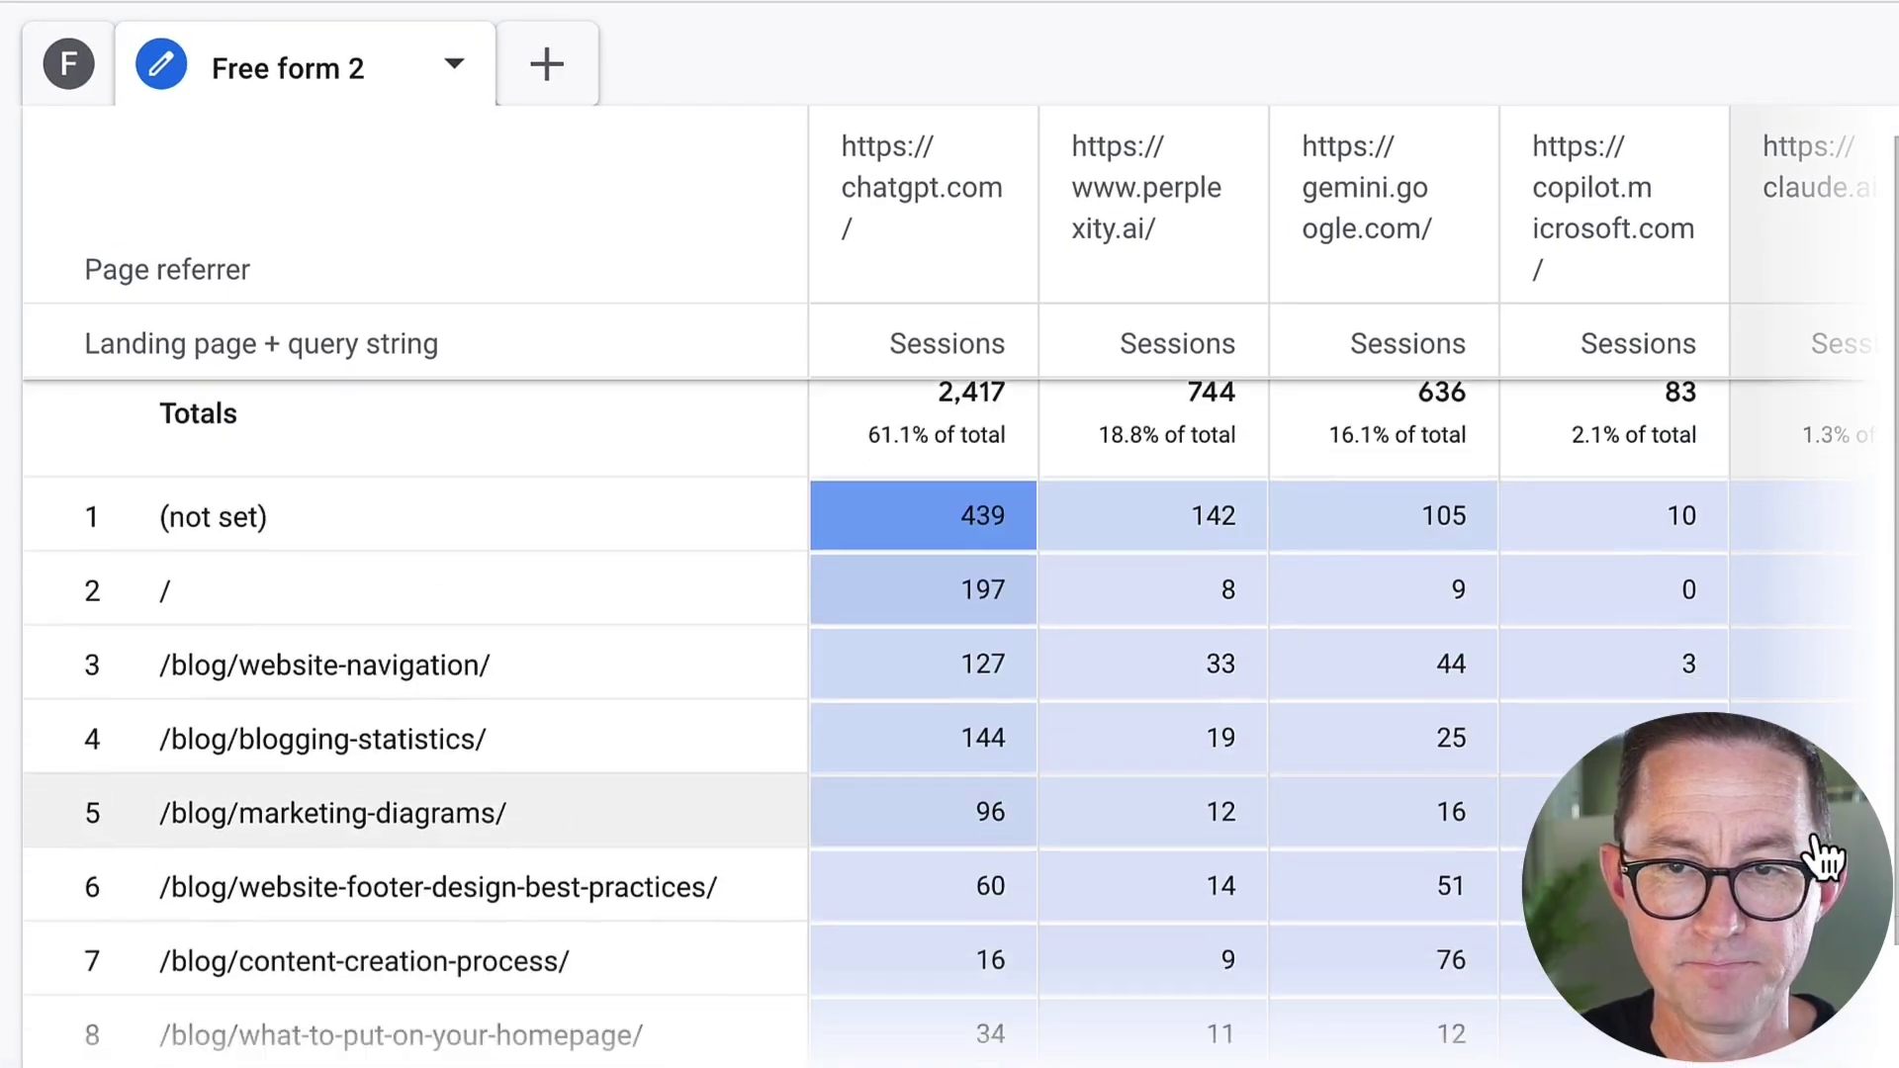
{"action": "scroll", "coordinate": [1815, 866], "scroll_direction": "down", "scroll_amount": 1}
{"action": "scroll", "coordinate": [1143, 881], "scroll_direction": "up", "scroll_amount": 1}
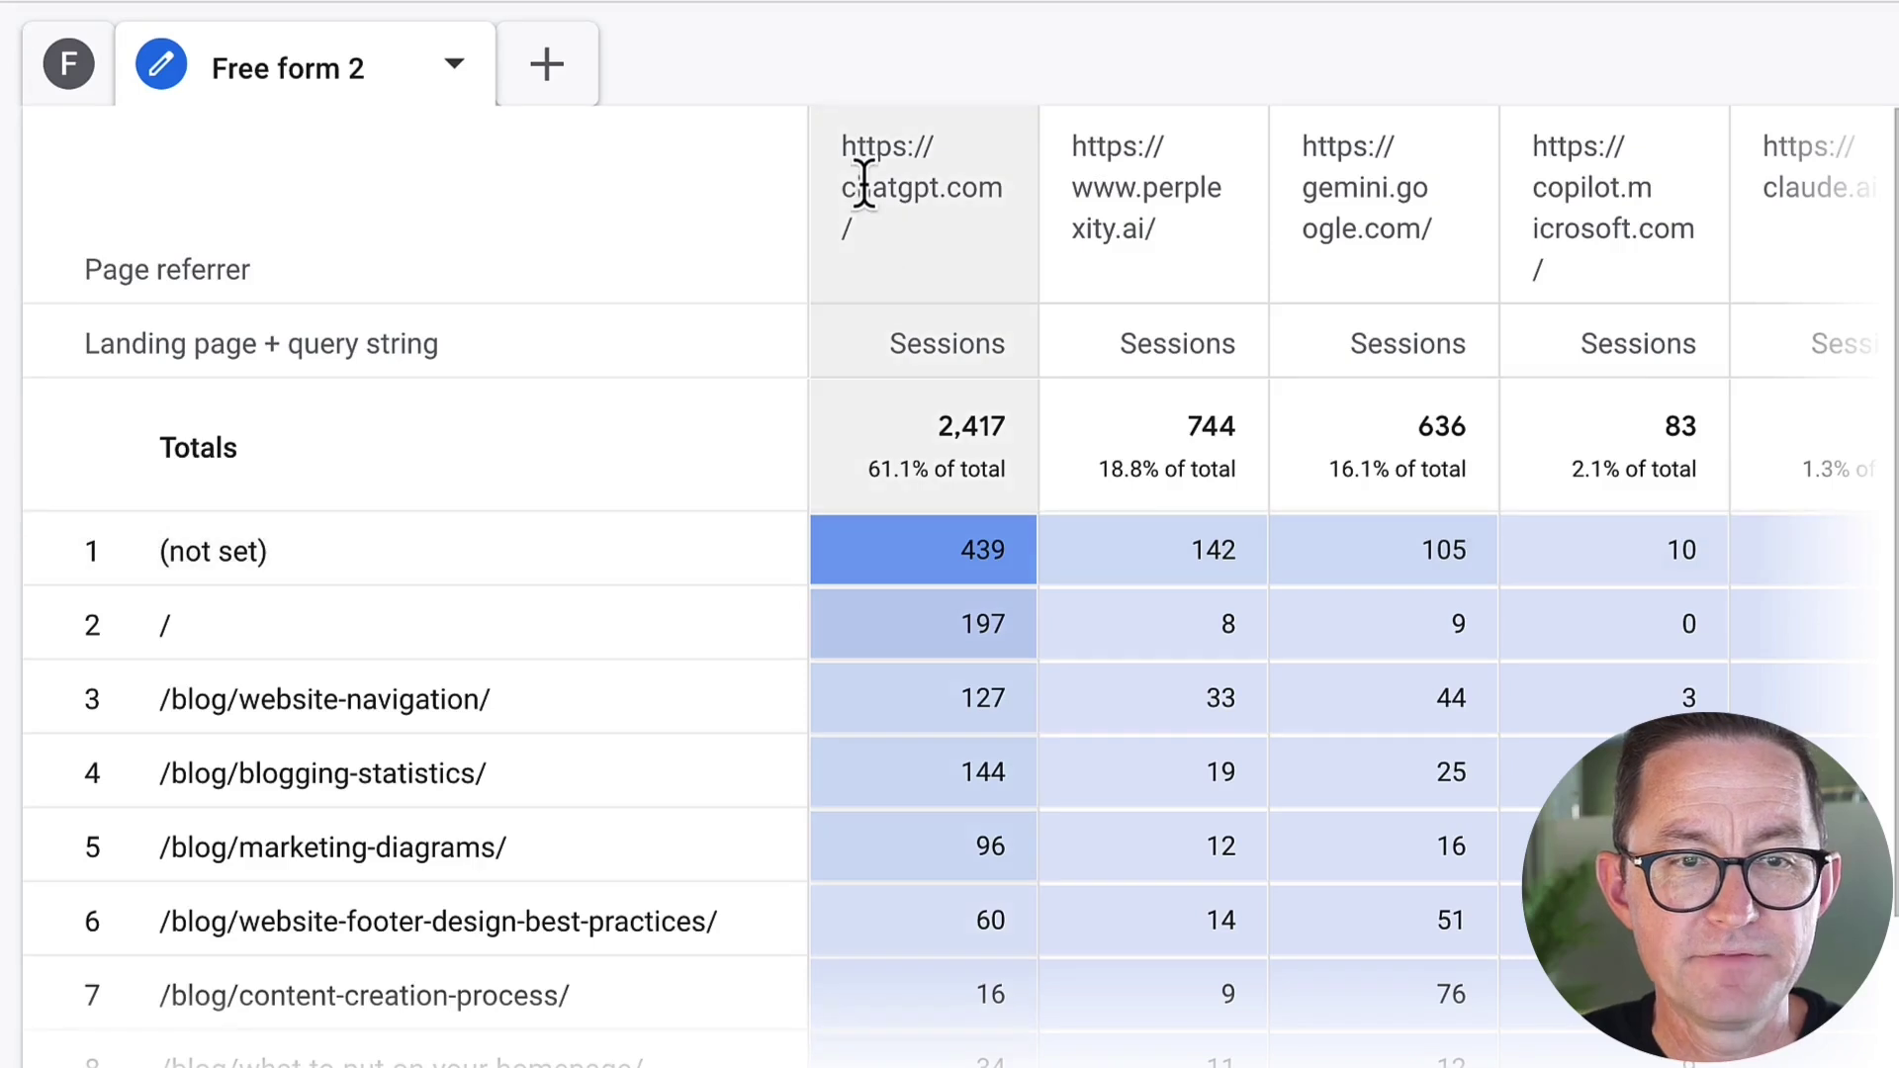
{"action": "scroll", "coordinate": [692, 552], "scroll_direction": "down", "scroll_amount": 1}
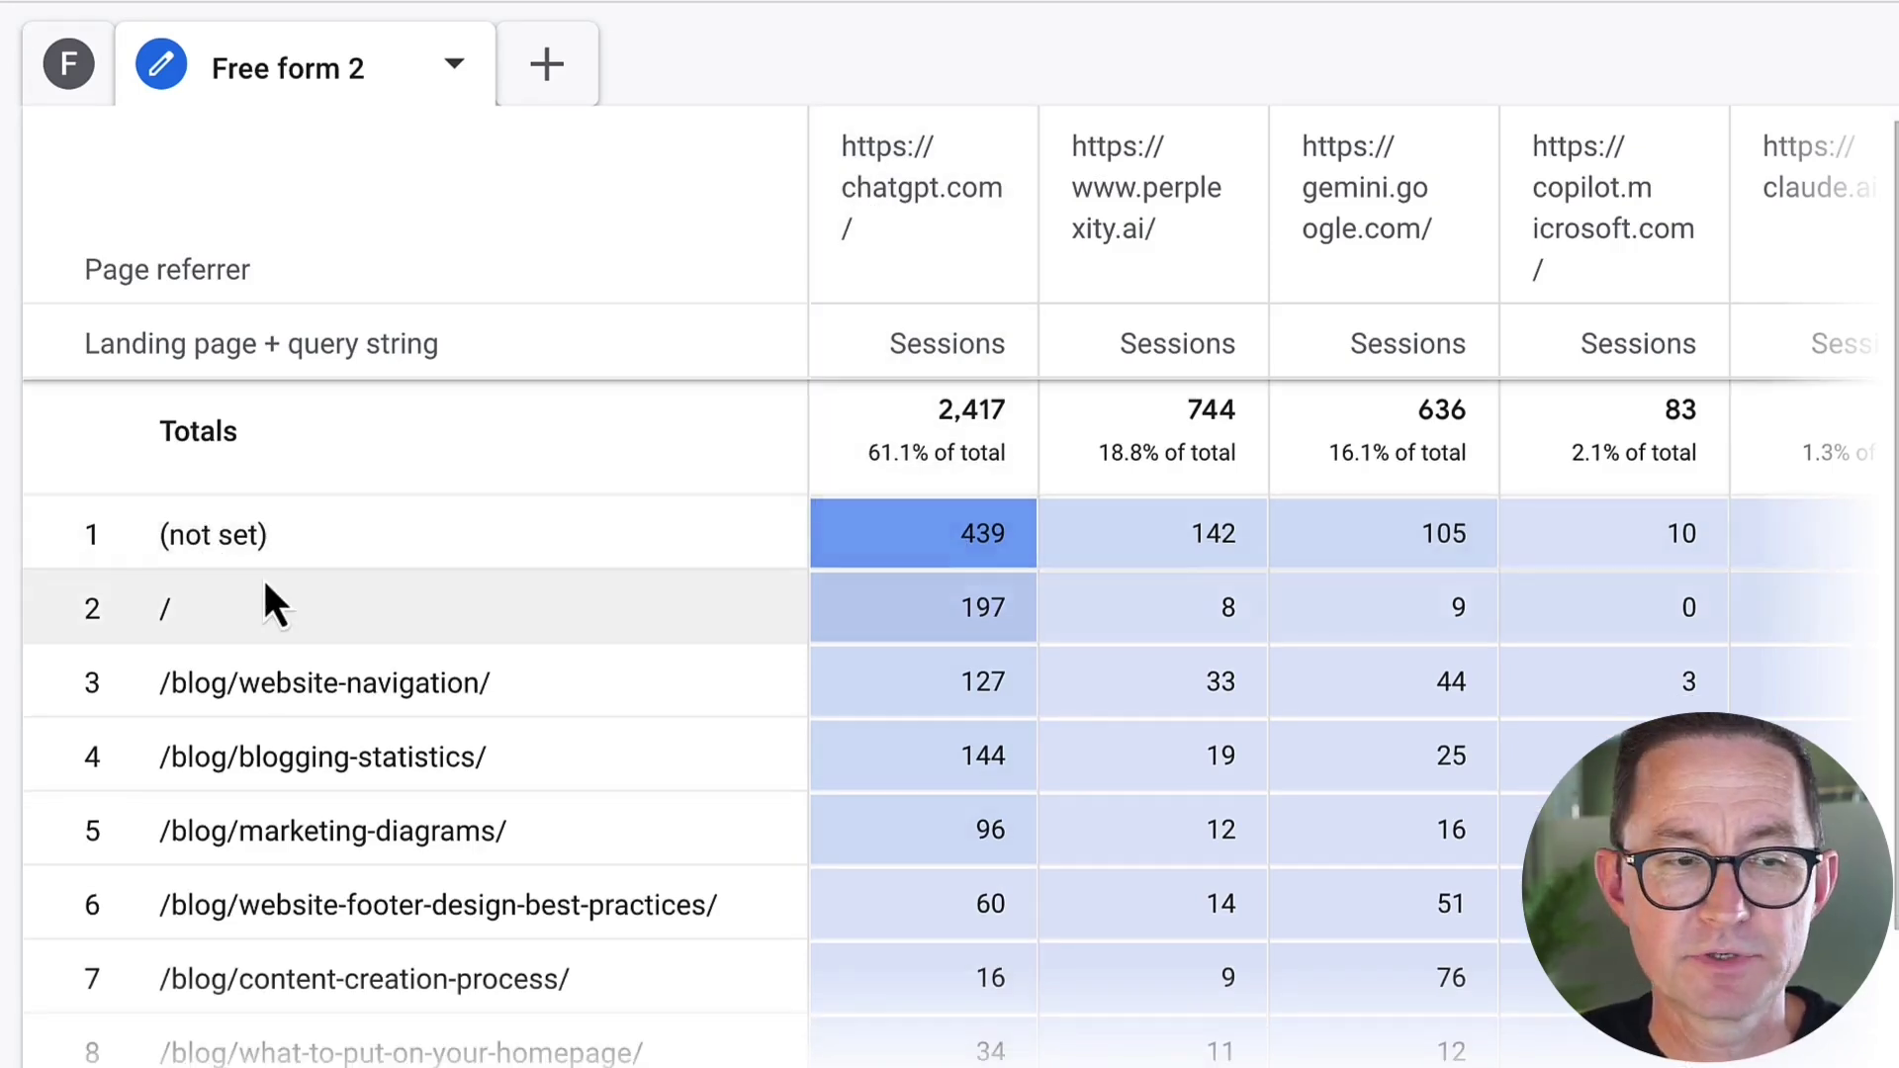
{"action": "scroll", "coordinate": [263, 576], "scroll_direction": "down", "scroll_amount": 2}
{"action": "scroll", "coordinate": [316, 569], "scroll_direction": "up", "scroll_amount": 1}
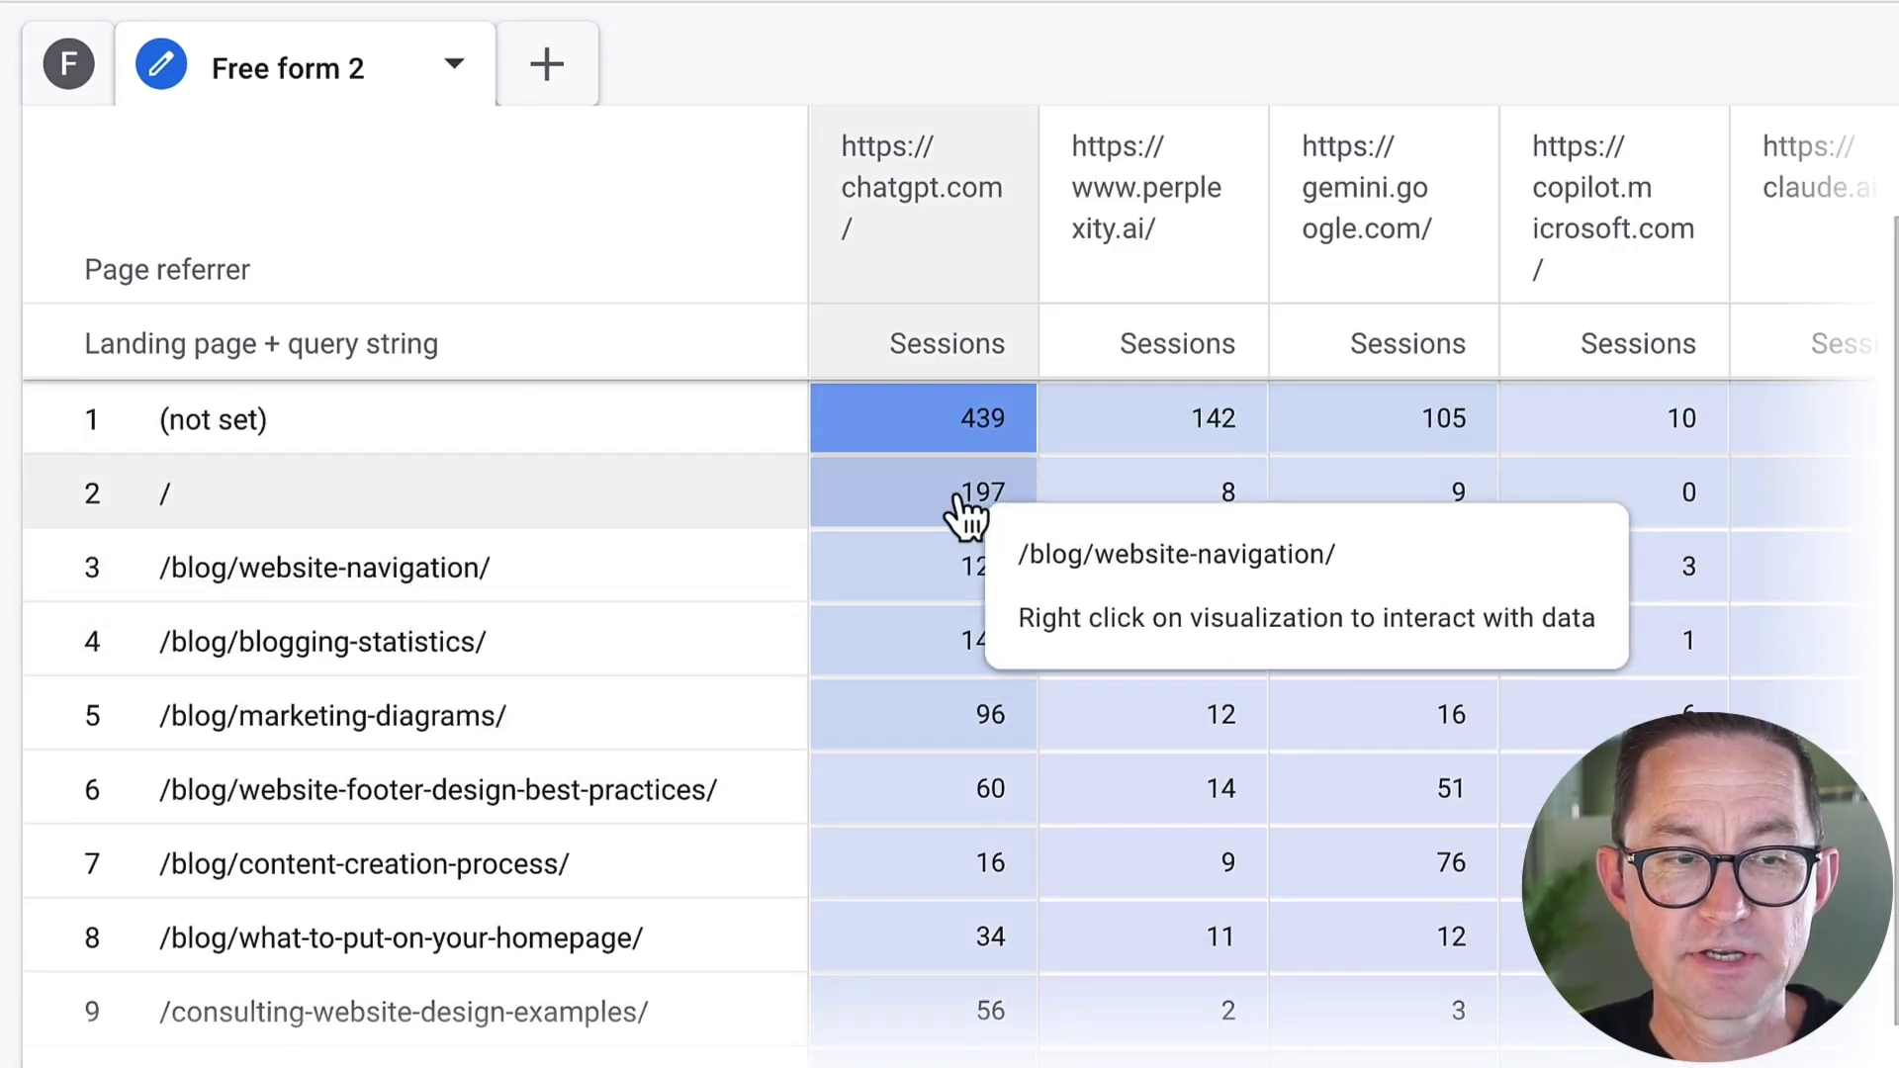
{"action": "scroll", "coordinate": [374, 584], "scroll_direction": "down", "scroll_amount": 1}
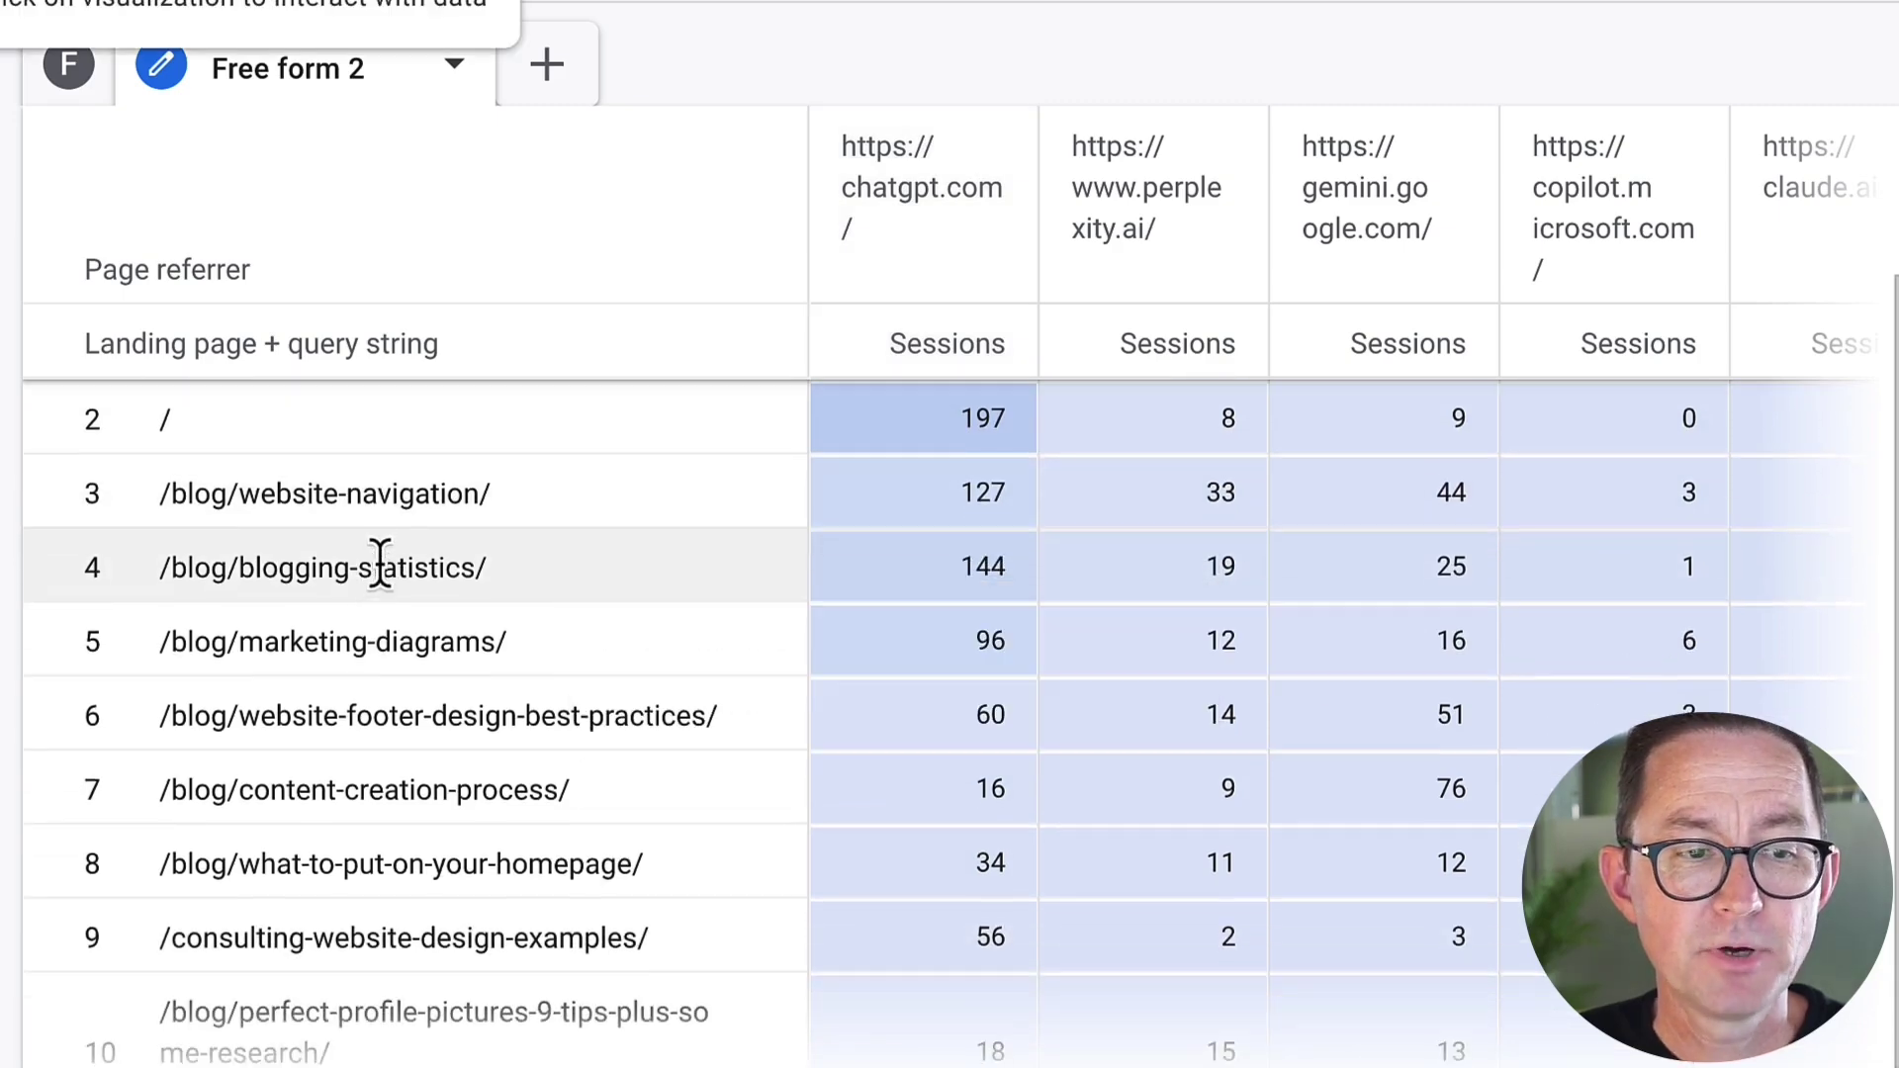